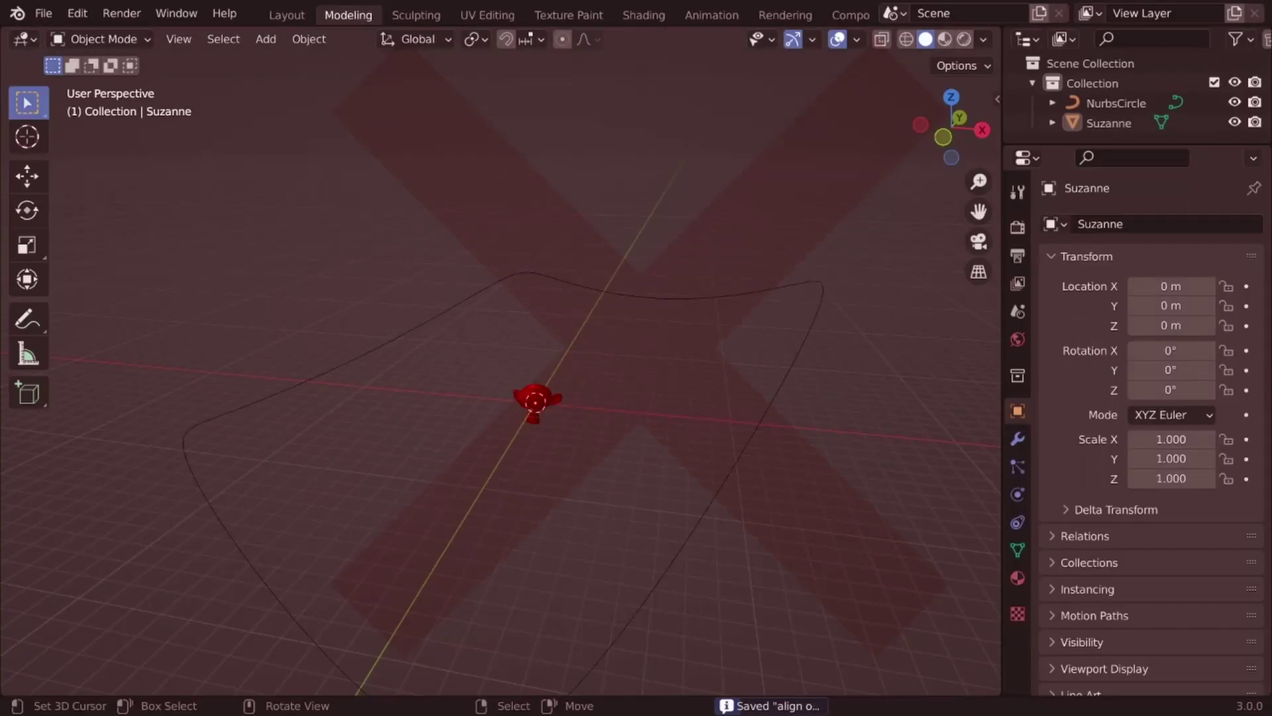
Select Suzanne and open the Add Modifier list in Modifier Properties
{"action": "mouse_move", "coordinate": [374, 511]}
{"action": "middle_mouse_down"}
{"action": "mouse_move", "coordinate": [434, 555]}
{"action": "mouse_move", "coordinate": [480, 530]}
{"action": "mouse_move", "coordinate": [451, 504]}
{"action": "mouse_move", "coordinate": [410, 508]}
{"action": "middle_mouse_up"}
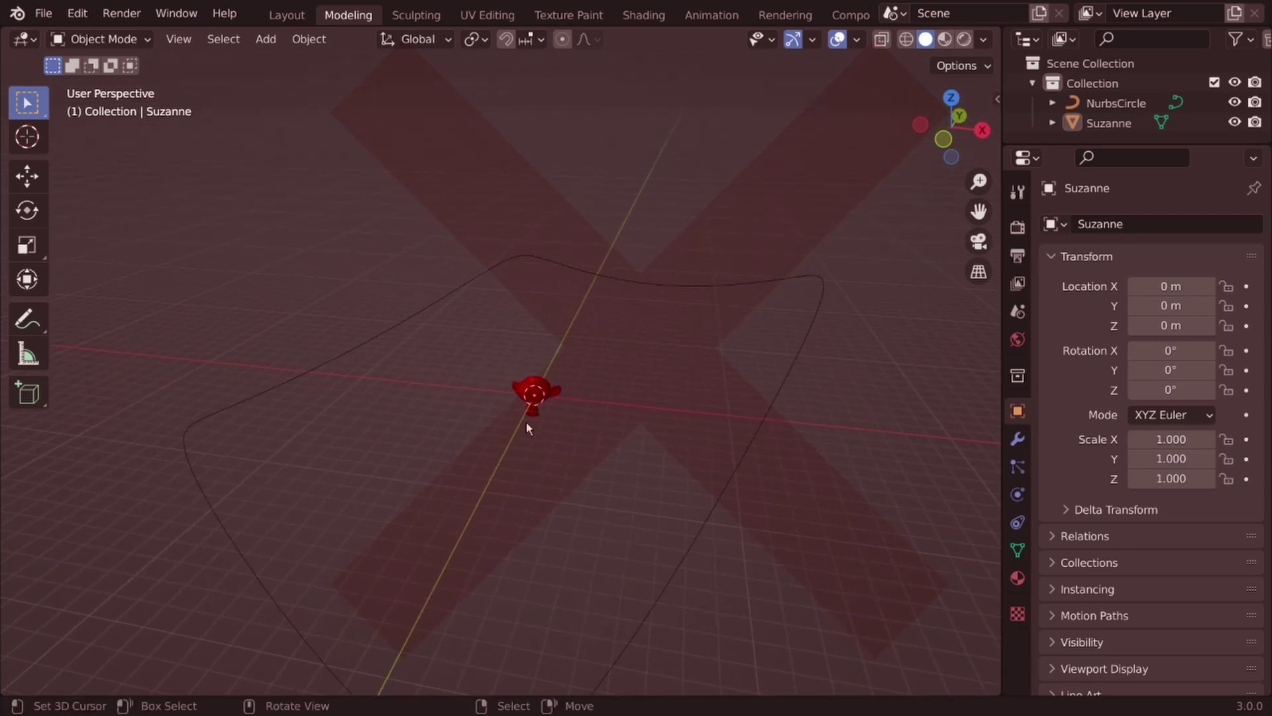
{"action": "left_click", "coordinate": [553, 391]}
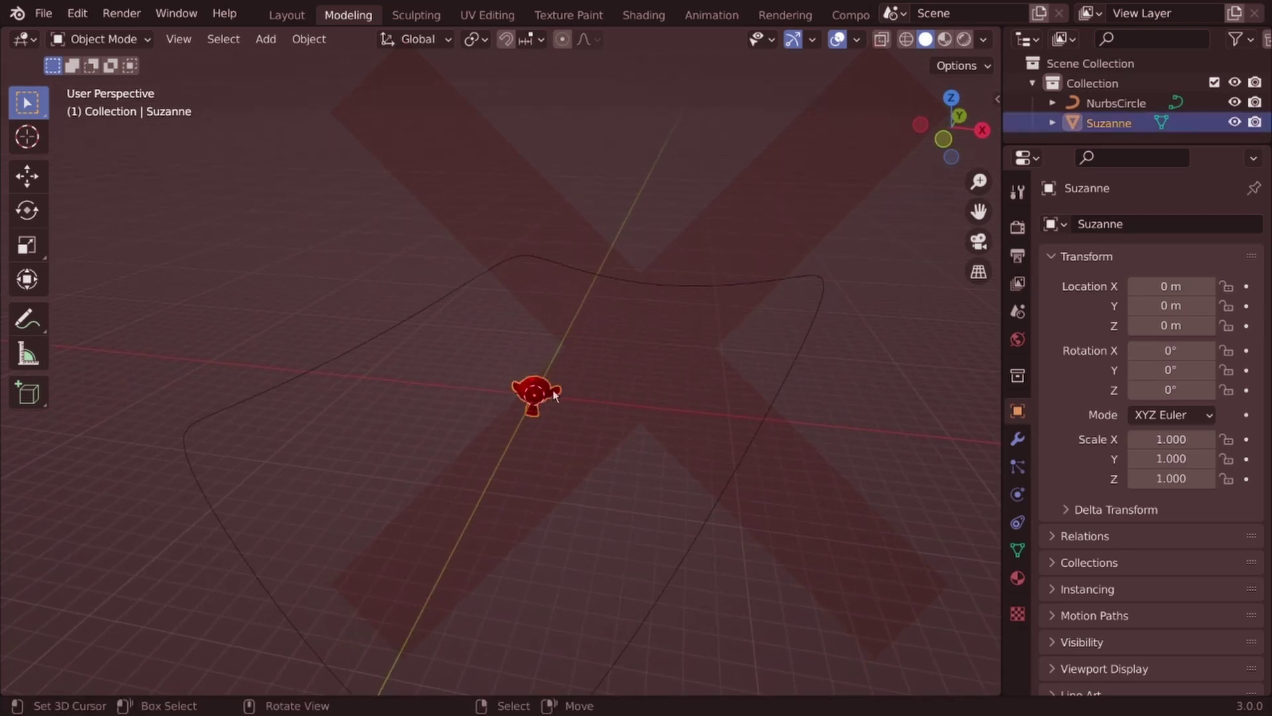
{"action": "left_click", "coordinate": [1018, 438]}
{"action": "left_click", "coordinate": [1078, 225]}
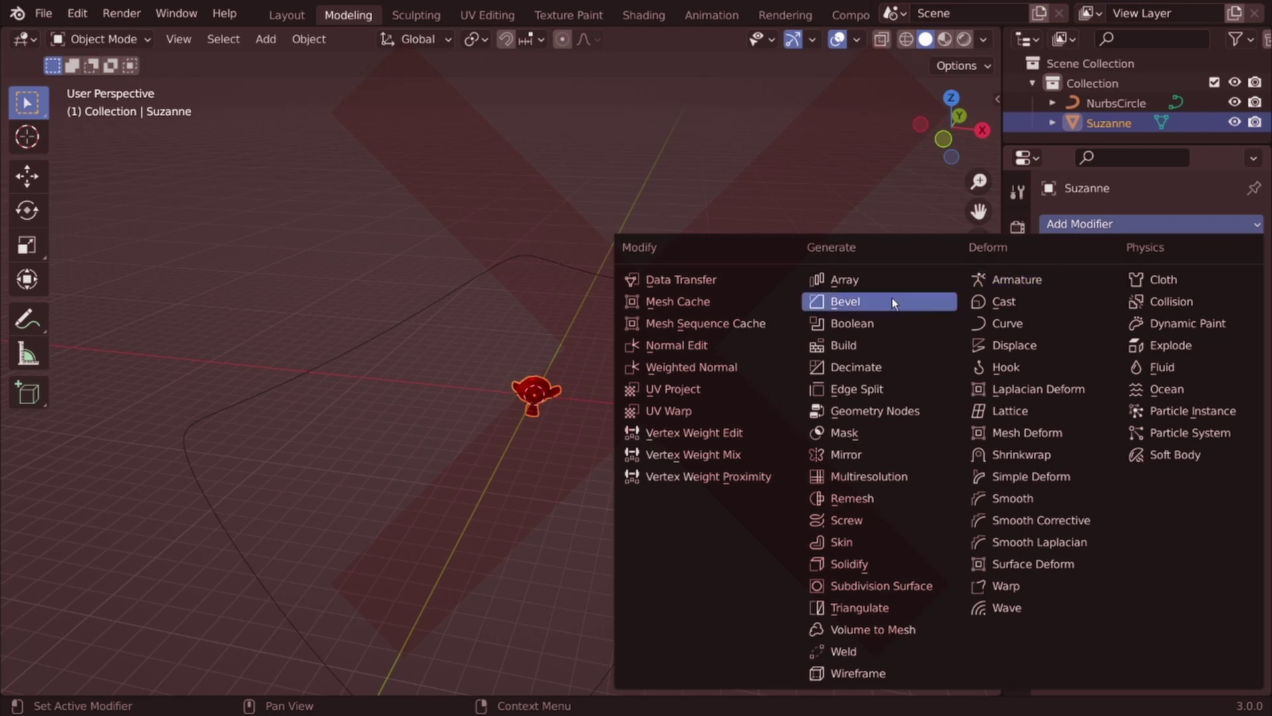
Add an Array modifier: relative offset off, constant offset X 0 m, Y 6.39 m, count 7
{"action": "left_click", "coordinate": [887, 280]}
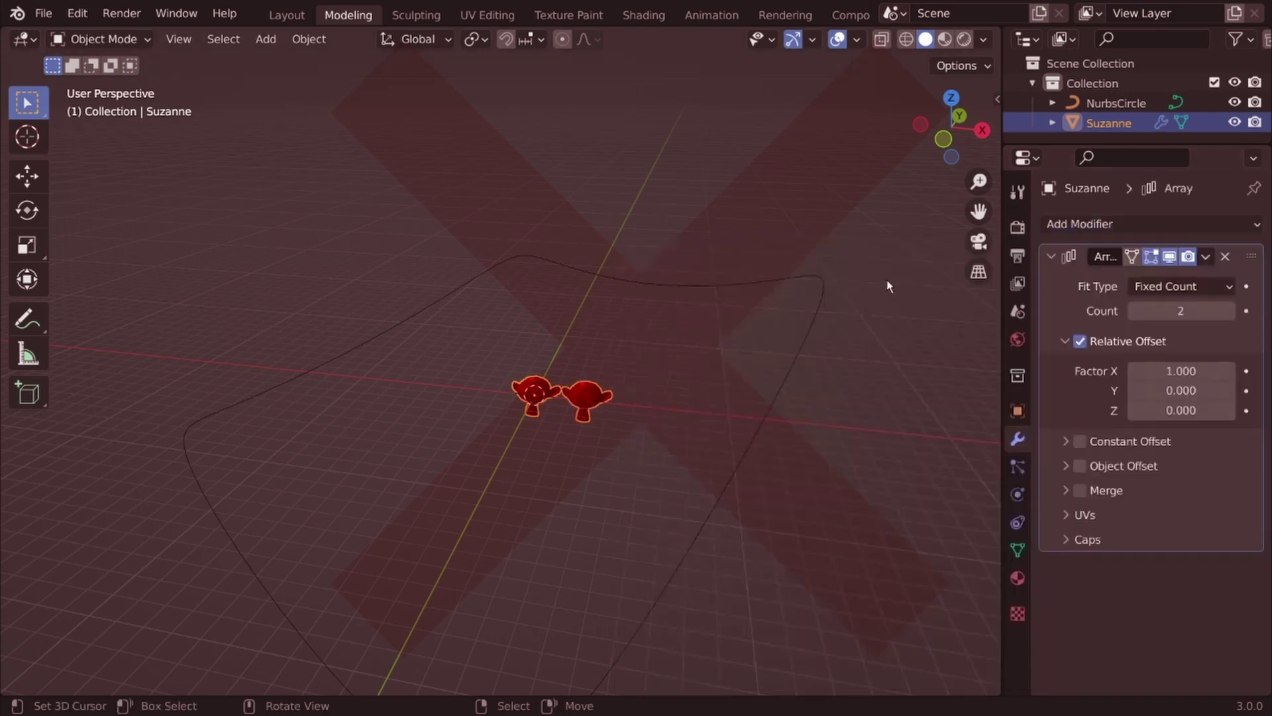
{"action": "left_click", "coordinate": [1081, 342]}
{"action": "left_click", "coordinate": [1080, 440]}
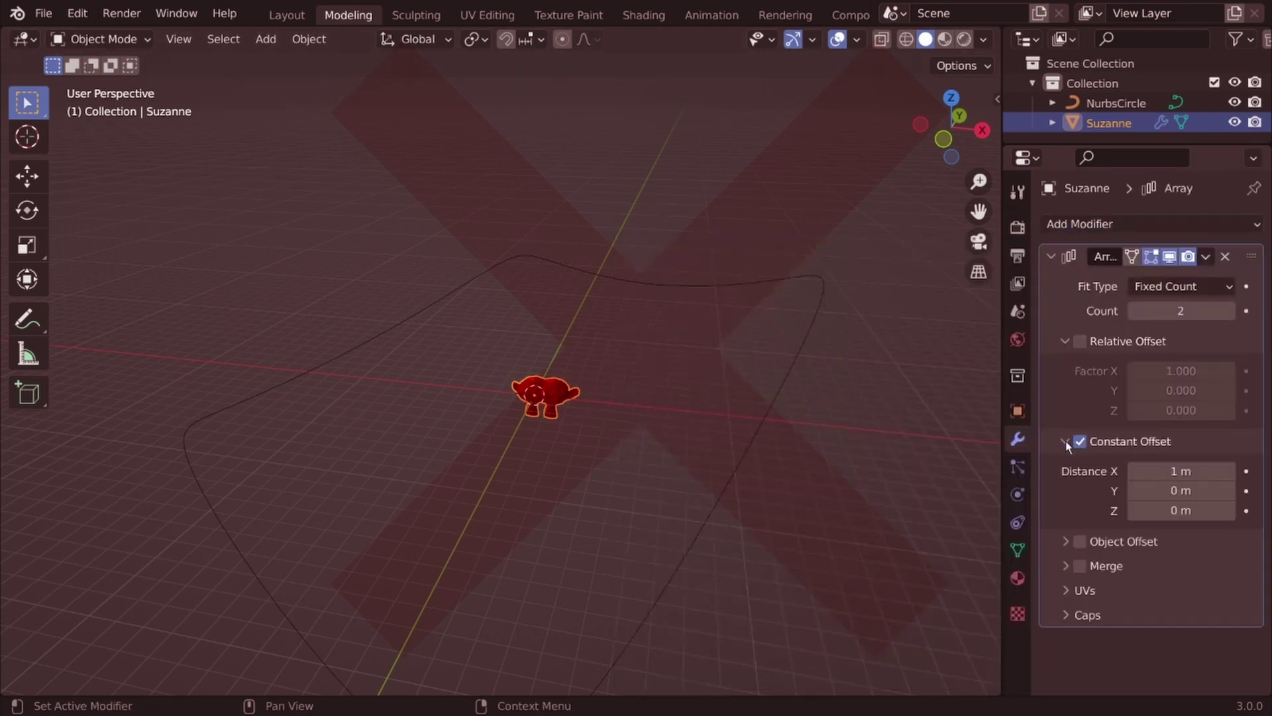
{"action": "left_click", "coordinate": [1171, 483]}
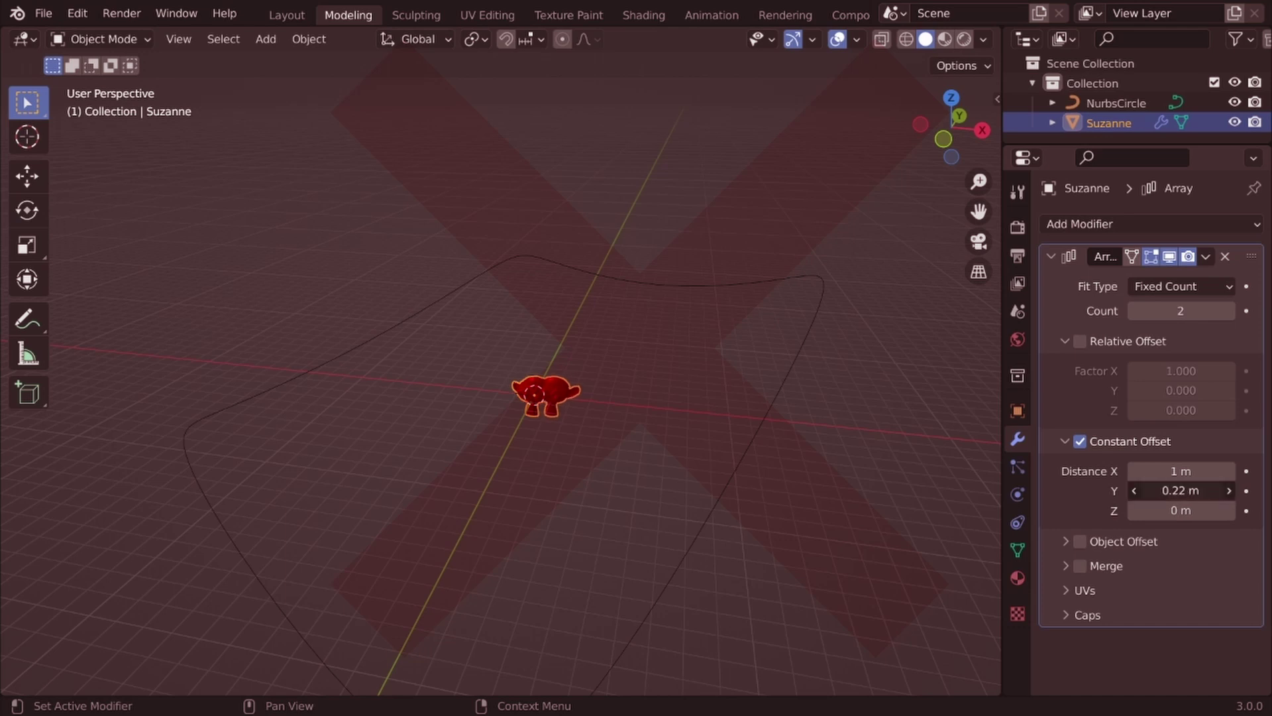
{"action": "left_click_drag", "start_coordinate": [1181, 490], "coordinate": [1181, 472]}
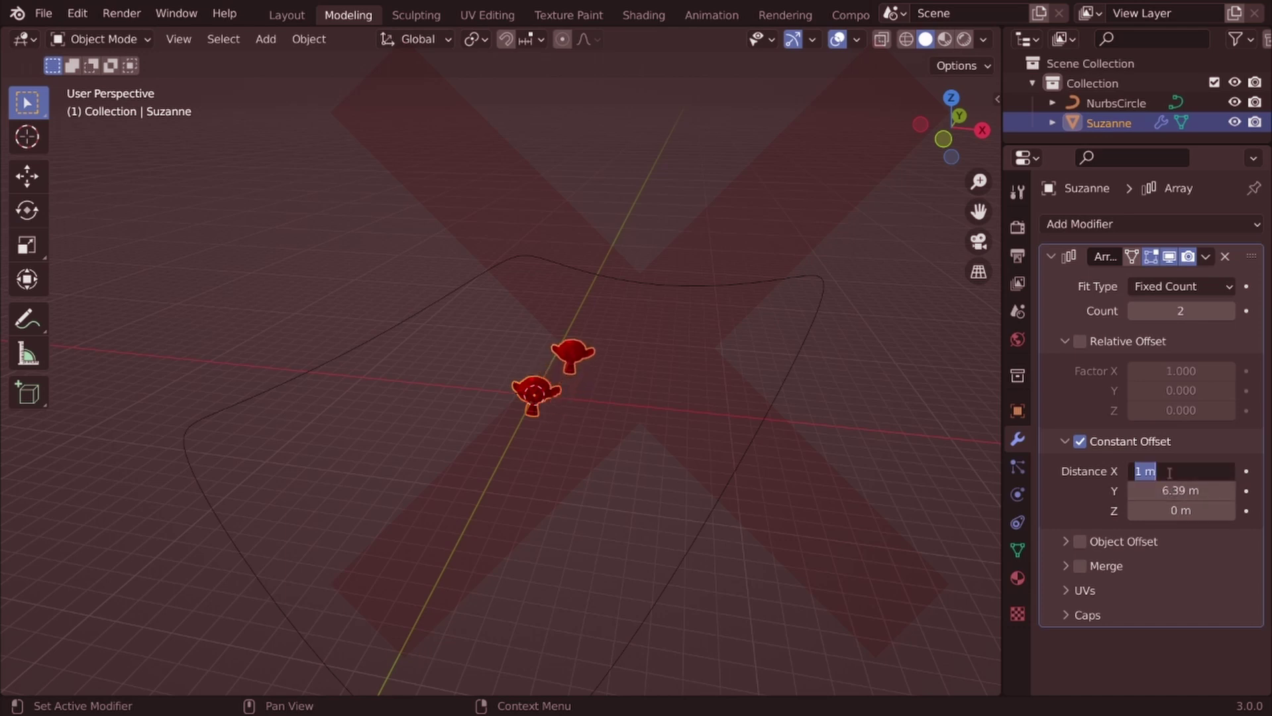
{"action": "type", "text": "0"}
{"action": "key", "text": "Return"}
{"action": "left_click", "coordinate": [1230, 311]}
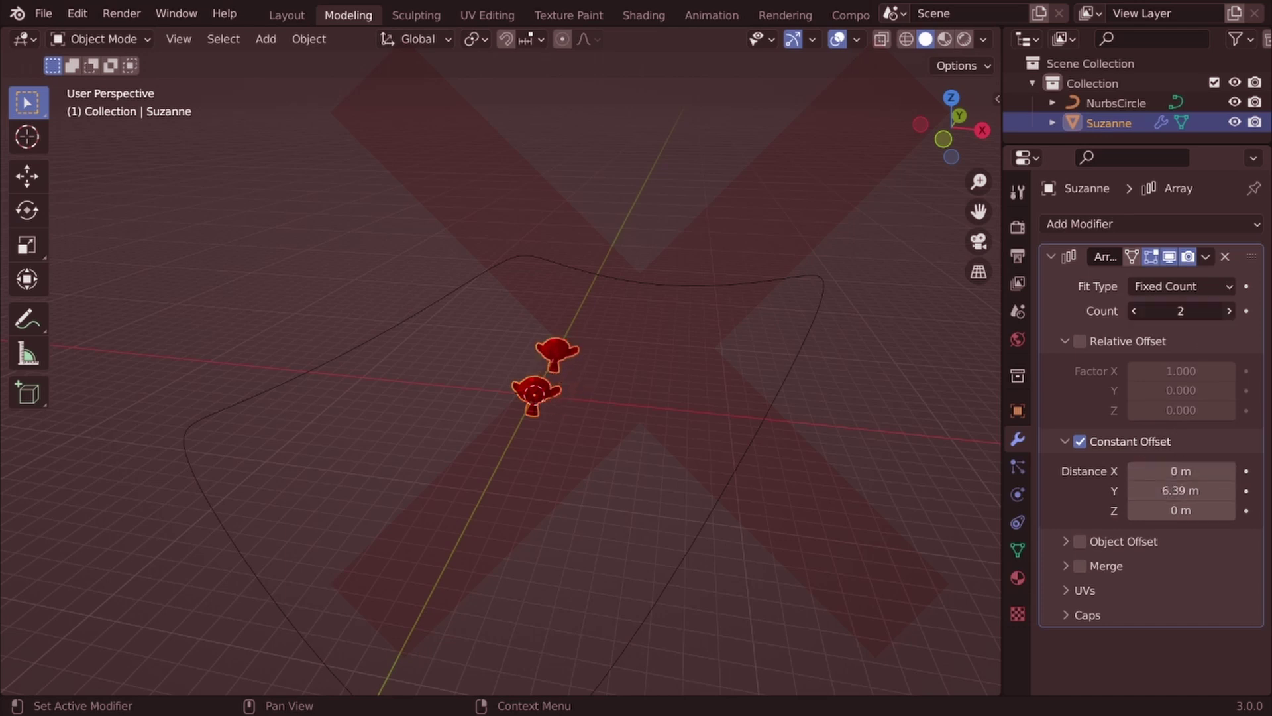
{"action": "left_click", "coordinate": [1230, 312]}
{"action": "left_click", "coordinate": [1230, 311]}
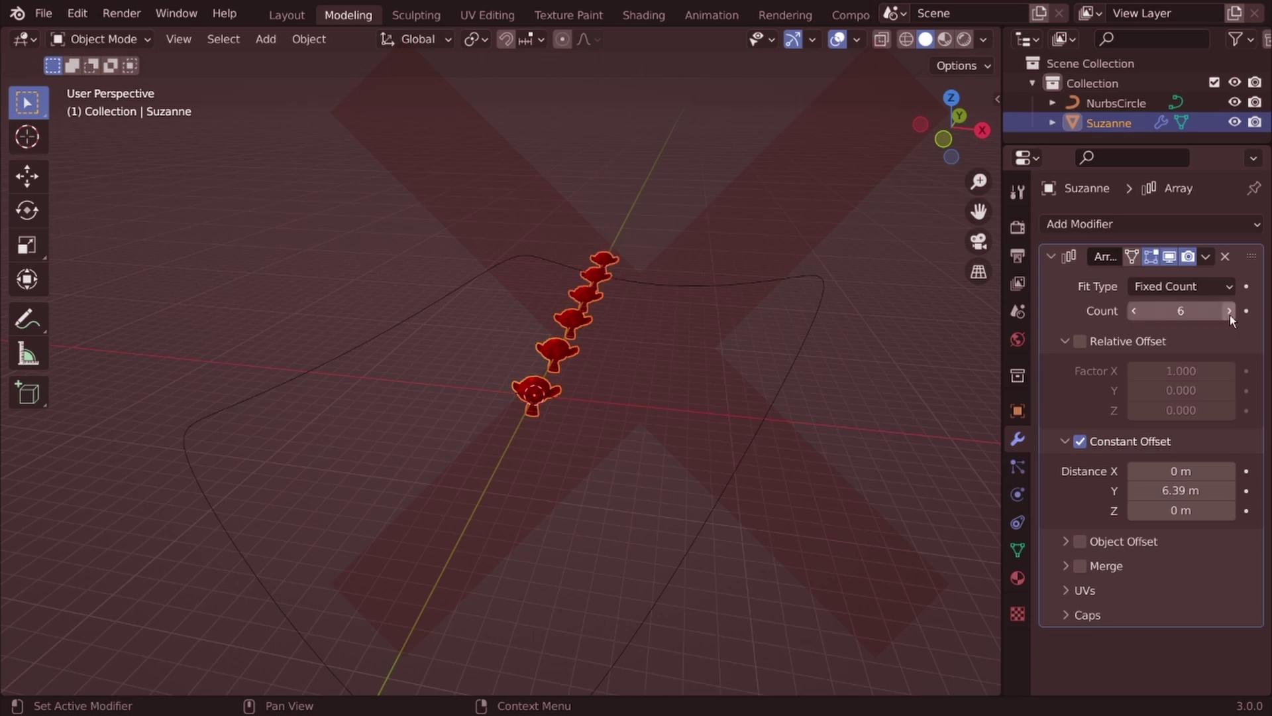
{"action": "left_click", "coordinate": [1053, 256]}
{"action": "left_click", "coordinate": [1073, 226]}
Add a Curve modifier that follows NurbsCircle along the Y deform axis
{"action": "left_click", "coordinate": [1027, 320]}
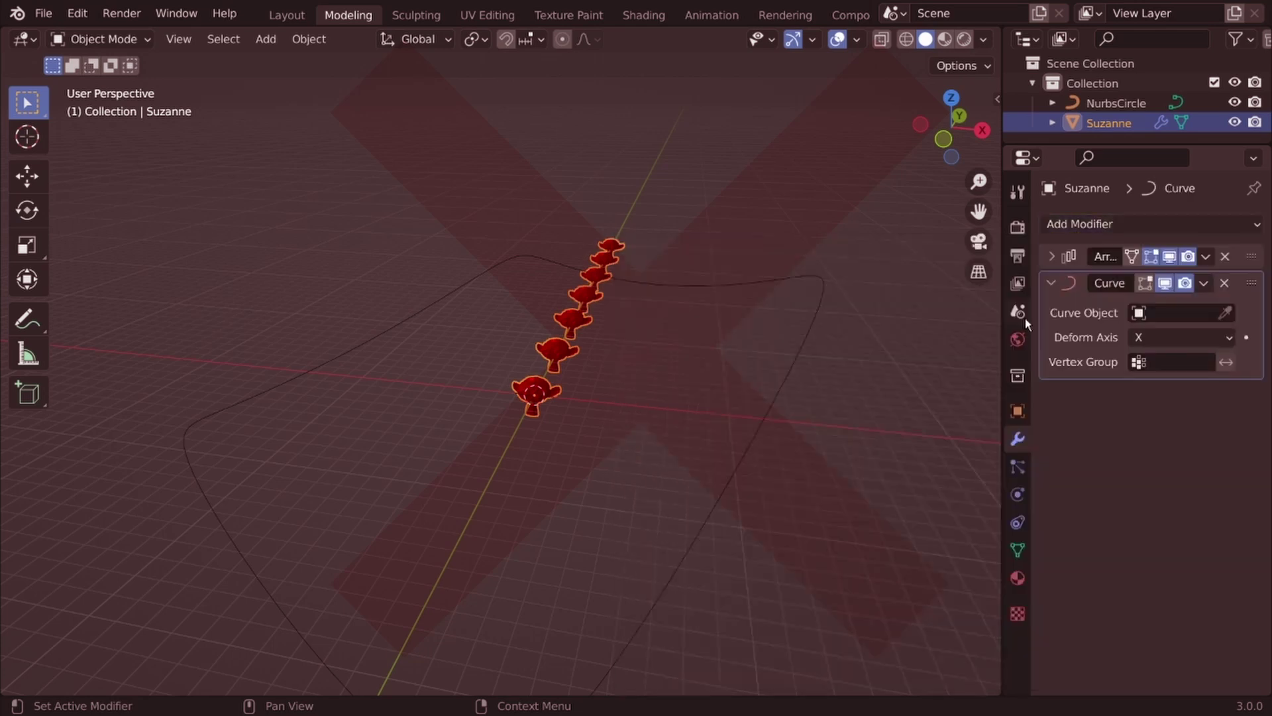
{"action": "left_click", "coordinate": [1134, 316]}
{"action": "left_click", "coordinate": [1126, 341]}
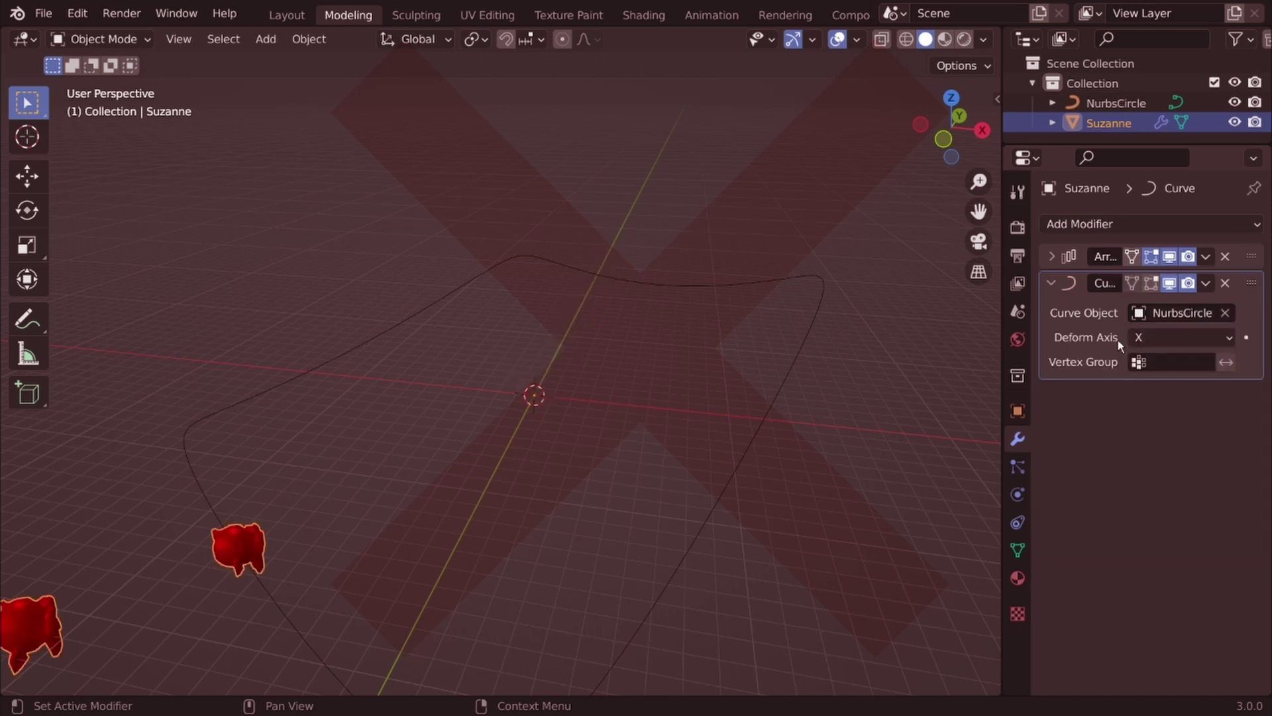
{"action": "left_click", "coordinate": [1146, 338]}
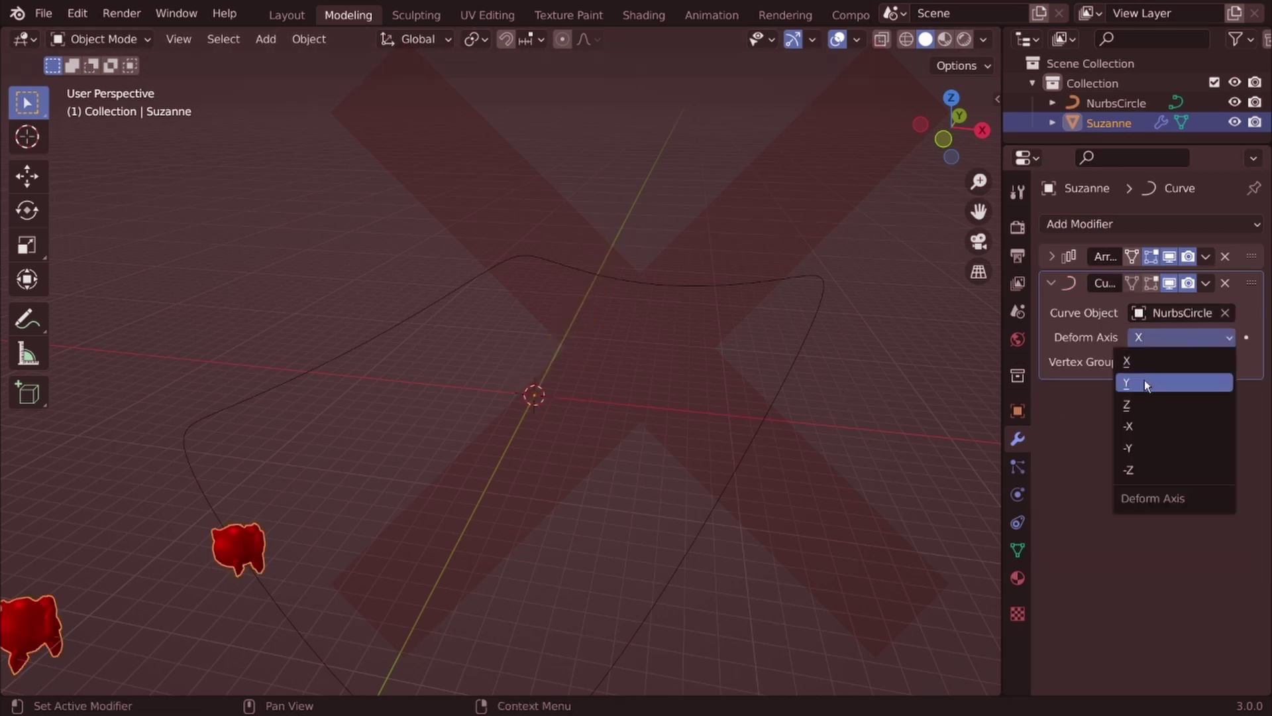
{"action": "left_click", "coordinate": [1144, 383]}
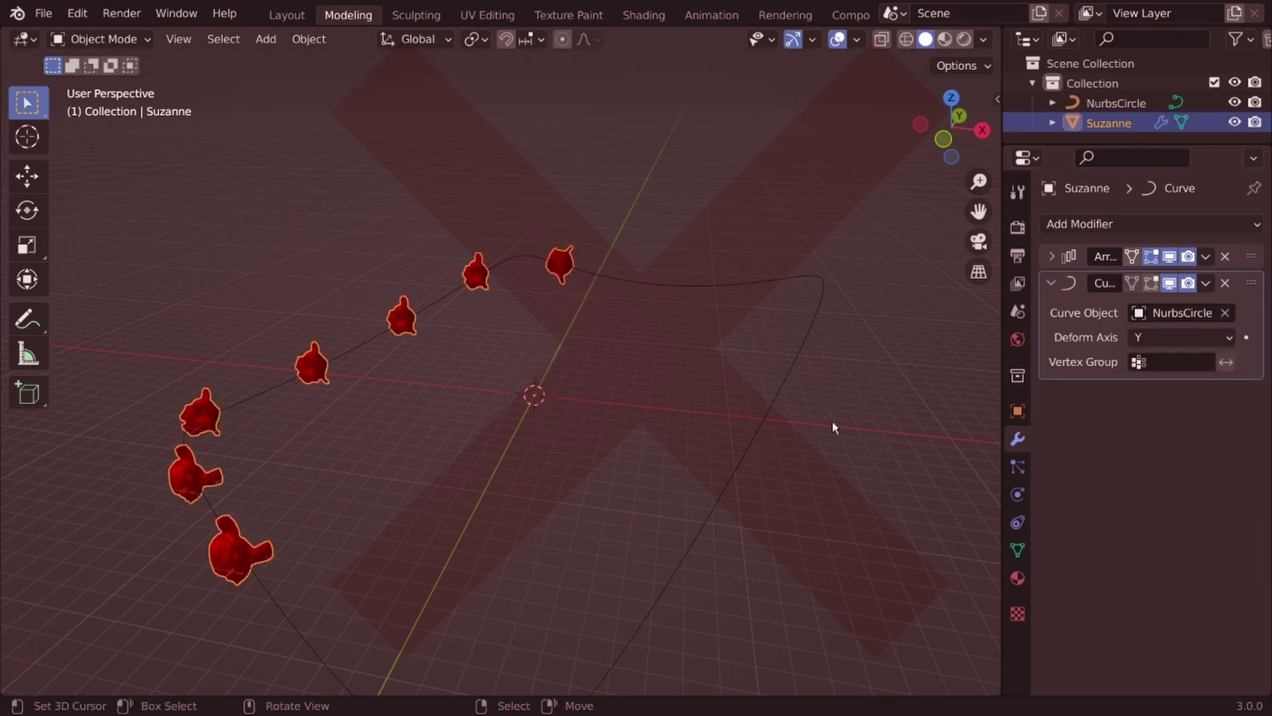
Raise the Array count to 15 so the copies wrap around the circle
{"action": "mouse_move", "coordinate": [785, 440]}
{"action": "middle_mouse_down", "text": "shift"}
{"action": "mouse_move", "coordinate": [815, 427]}
{"action": "mouse_move", "coordinate": [837, 312]}
{"action": "middle_mouse_up", "text": "shift"}
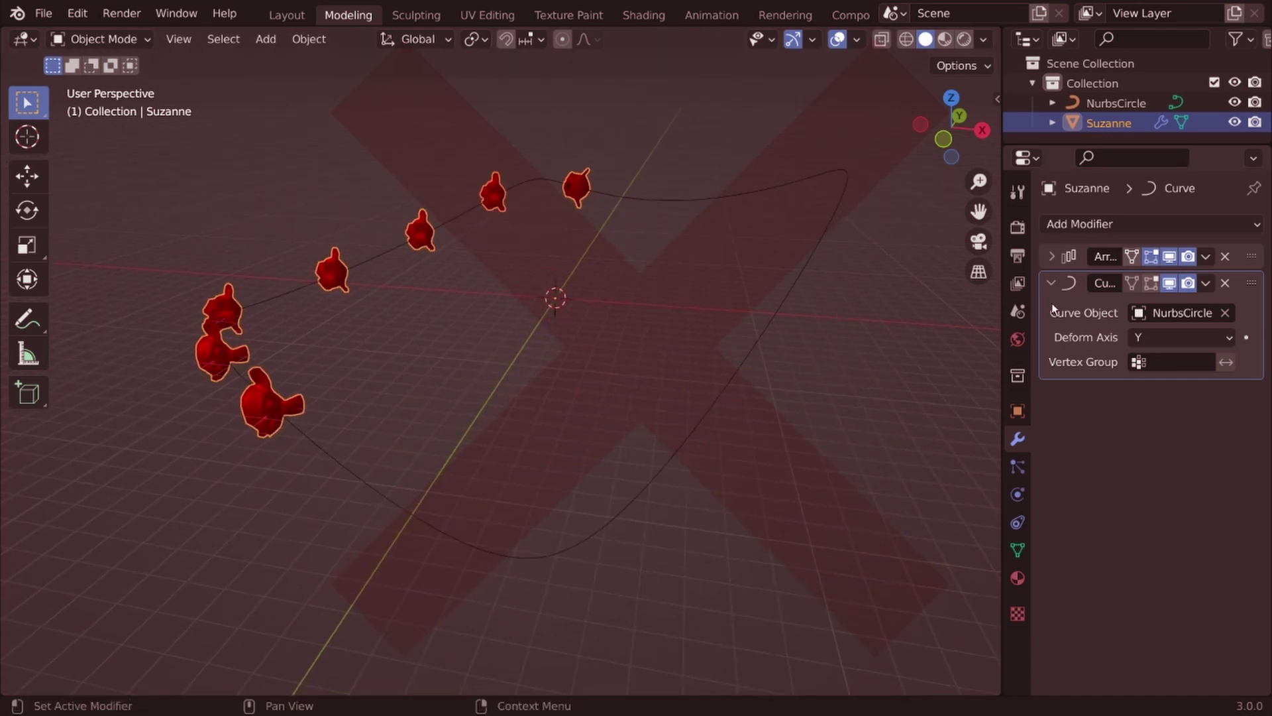
{"action": "left_click", "coordinate": [1052, 257]}
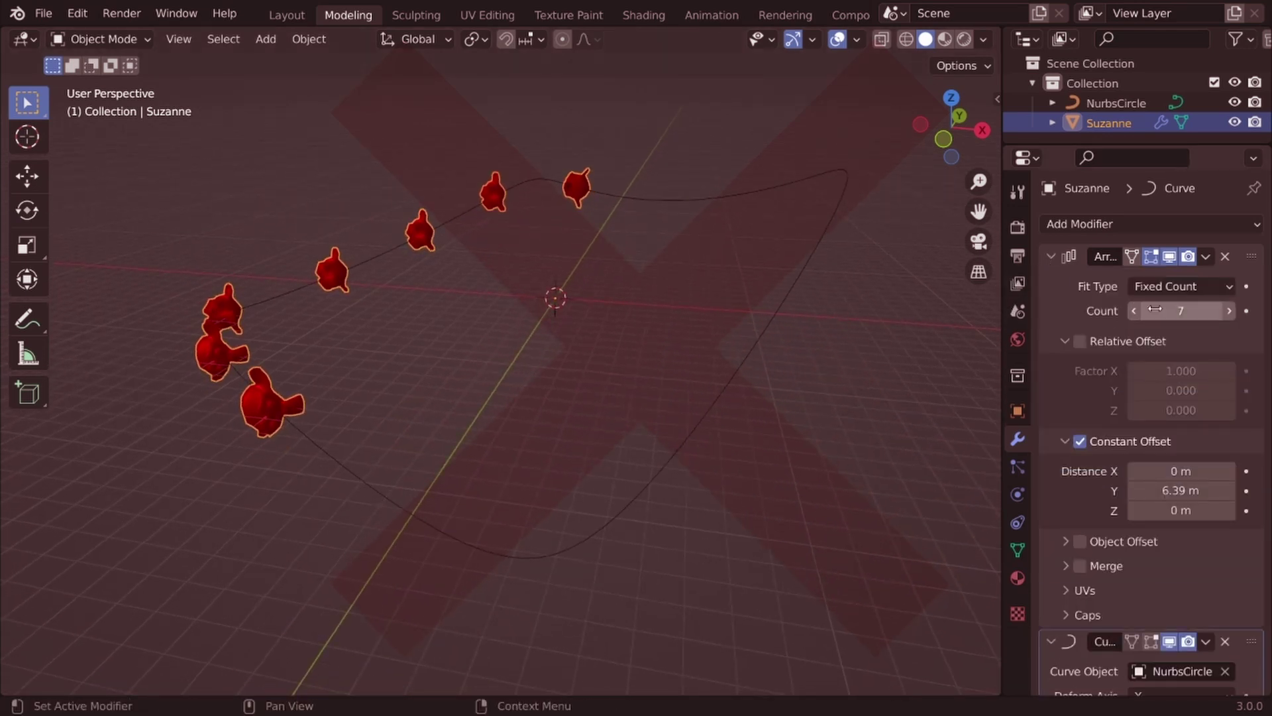
{"action": "mouse_move", "coordinate": [1181, 311]}
{"action": "left_mouse_down"}
{"action": "mouse_move", "coordinate": [1226, 310]}
{"action": "mouse_move", "coordinate": [1173, 311]}
{"action": "left_mouse_up"}
Rotate the Suzanne copies 90° about the global Y axis
{"action": "key", "text": "r"}
{"action": "key", "text": "x"}
{"action": "key", "text": "Escape"}
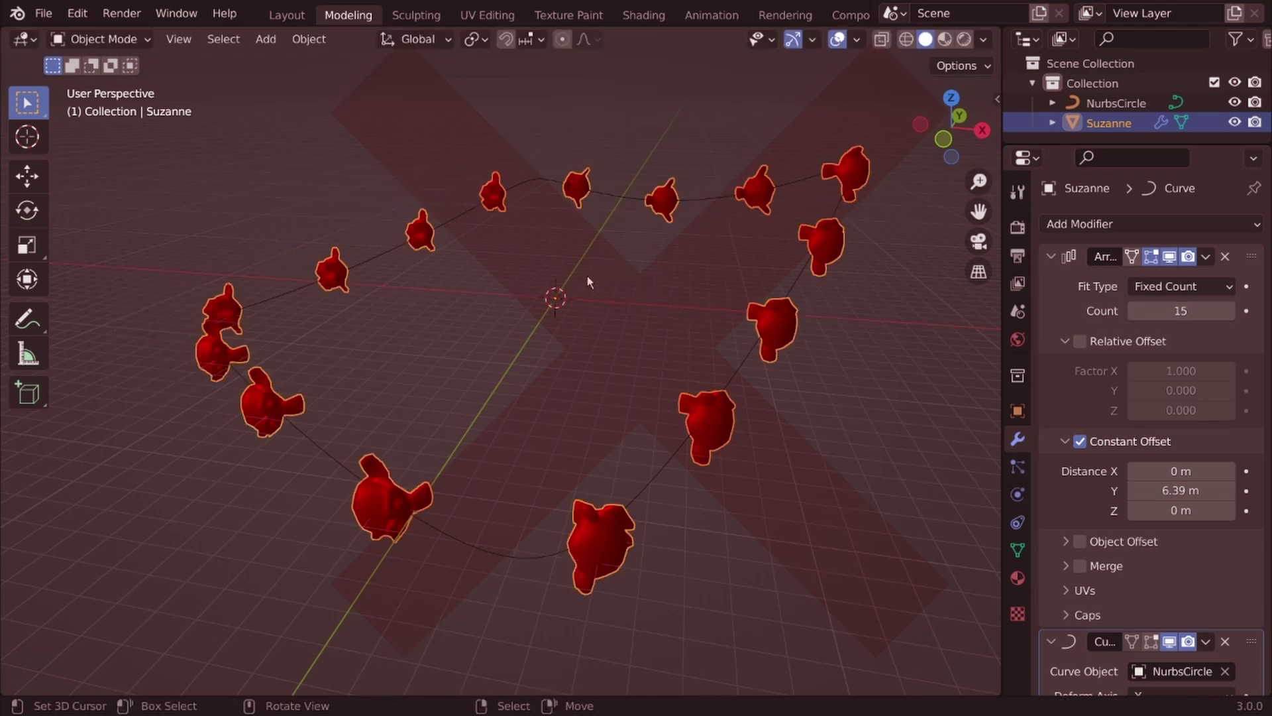
{"action": "key", "text": "r"}
{"action": "key", "text": "y"}
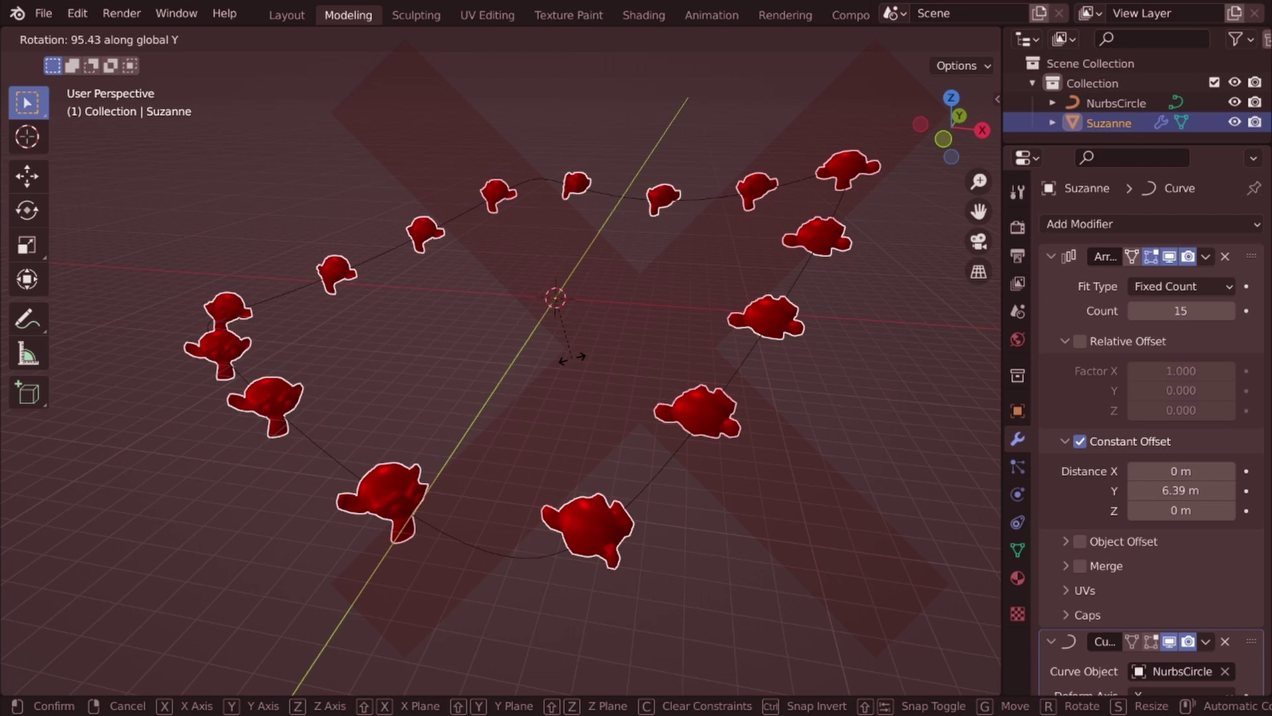
{"action": "type", "text": "90"}
{"action": "key", "text": "Return"}
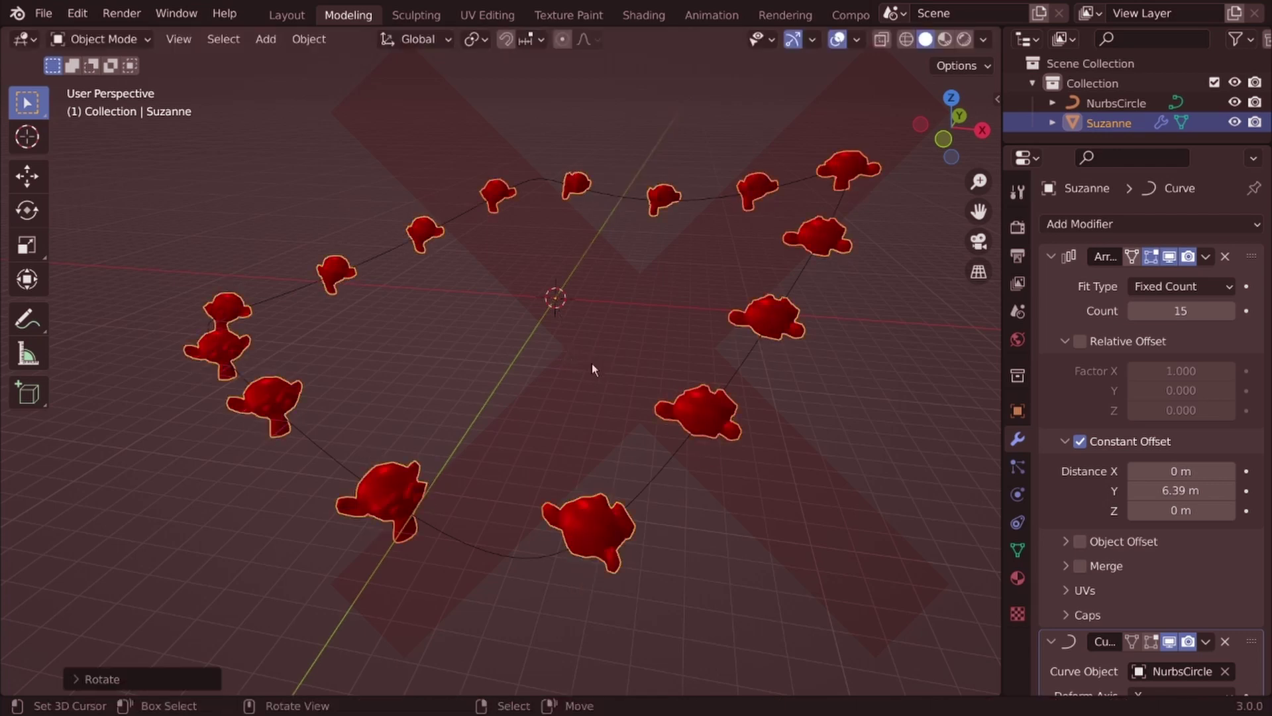
Orbit and zoom in on a Suzanne copy, then pull back over the ring
{"action": "mouse_move", "coordinate": [591, 363]}
{"action": "middle_mouse_down"}
{"action": "mouse_move", "coordinate": [578, 367]}
{"action": "mouse_move", "coordinate": [702, 372]}
{"action": "mouse_move", "coordinate": [821, 431]}
{"action": "mouse_move", "coordinate": [749, 432]}
{"action": "mouse_move", "coordinate": [702, 412]}
{"action": "middle_mouse_up"}
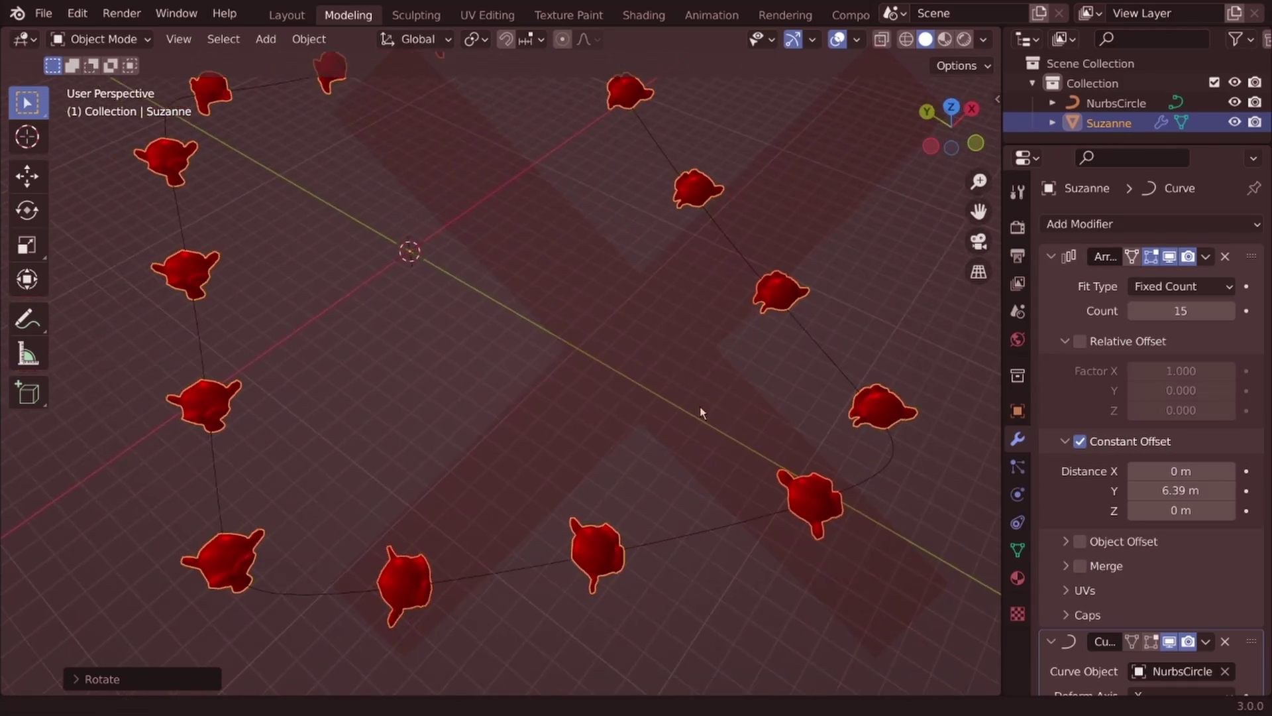
{"action": "scroll", "coordinate": [476, 368], "scroll_direction": "up", "scroll_amount": 3}
{"action": "scroll", "coordinate": [477, 398], "scroll_direction": "up", "scroll_amount": 3}
{"action": "scroll", "coordinate": [517, 381], "scroll_direction": "up", "scroll_amount": 3}
{"action": "scroll", "coordinate": [553, 363], "scroll_direction": "up", "scroll_amount": 2}
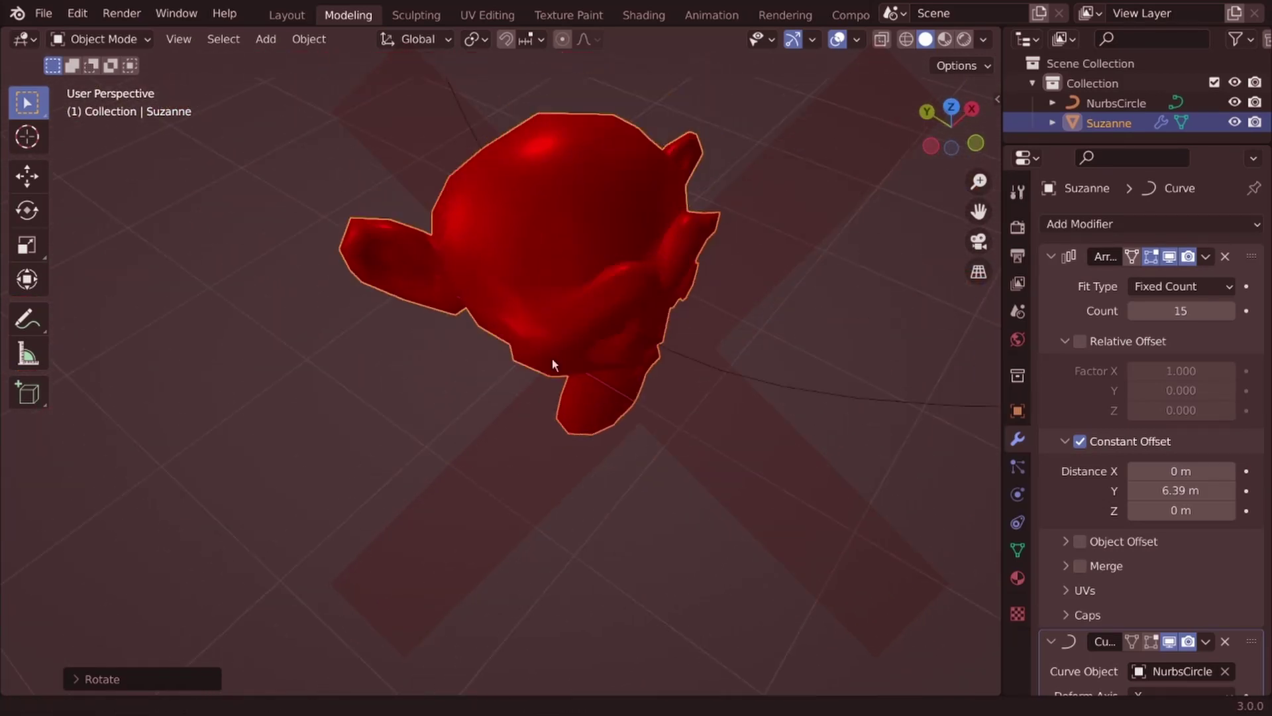
{"action": "mouse_move", "coordinate": [553, 363]}
{"action": "middle_mouse_down"}
{"action": "mouse_move", "coordinate": [471, 406]}
{"action": "mouse_move", "coordinate": [477, 392]}
{"action": "mouse_move", "coordinate": [417, 453]}
{"action": "mouse_move", "coordinate": [431, 438]}
{"action": "middle_mouse_up"}
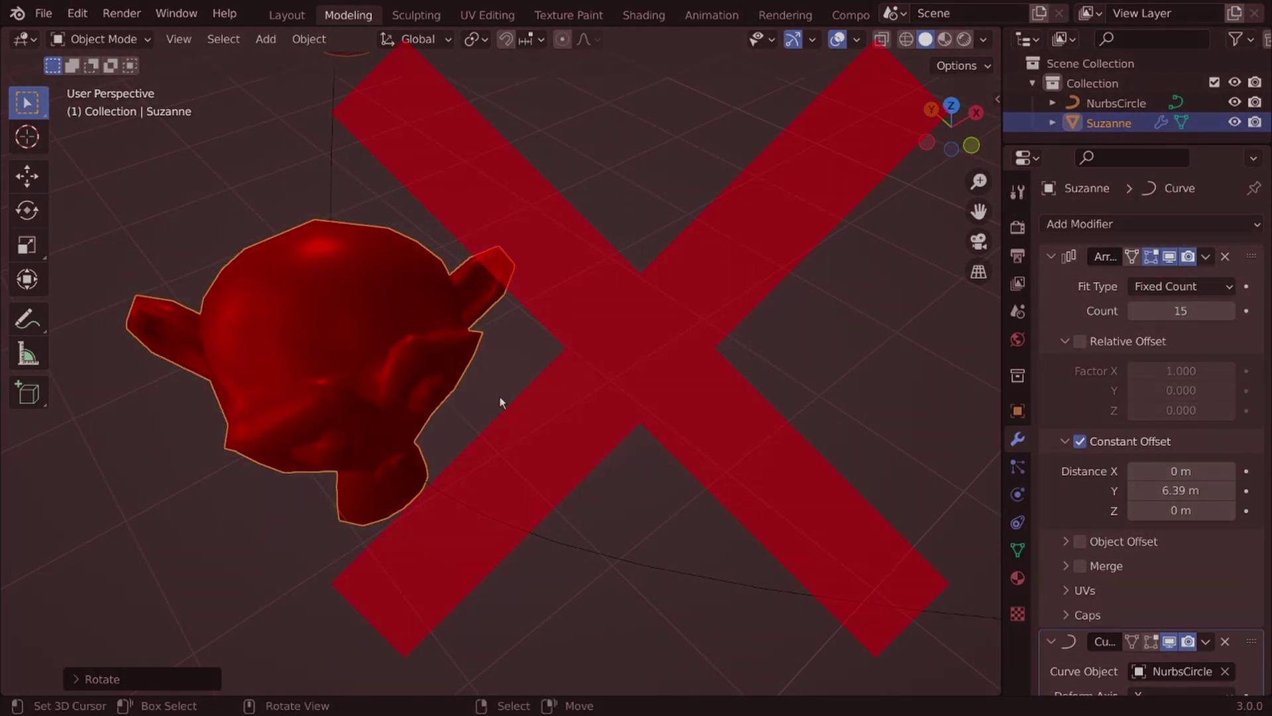
{"action": "scroll", "coordinate": [503, 393], "scroll_direction": "down", "scroll_amount": 4}
{"action": "scroll", "coordinate": [505, 388], "scroll_direction": "down", "scroll_amount": 3}
{"action": "middle_click_drag", "start_coordinate": [507, 387], "coordinate": [464, 398]}
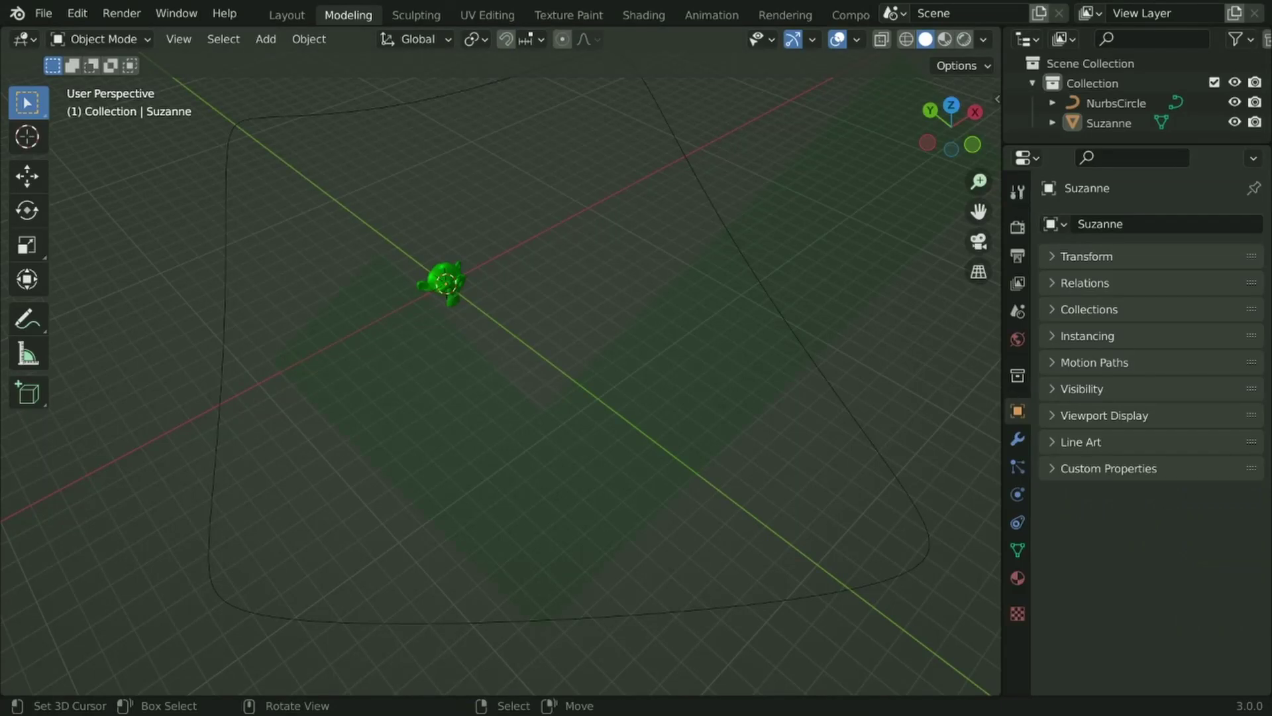
Orbit the view around the fresh scene with Suzanne and the NURBS circle
{"action": "mouse_move", "coordinate": [533, 478]}
{"action": "middle_mouse_down"}
{"action": "mouse_move", "coordinate": [504, 419]}
{"action": "mouse_move", "coordinate": [583, 440]}
{"action": "middle_mouse_up"}
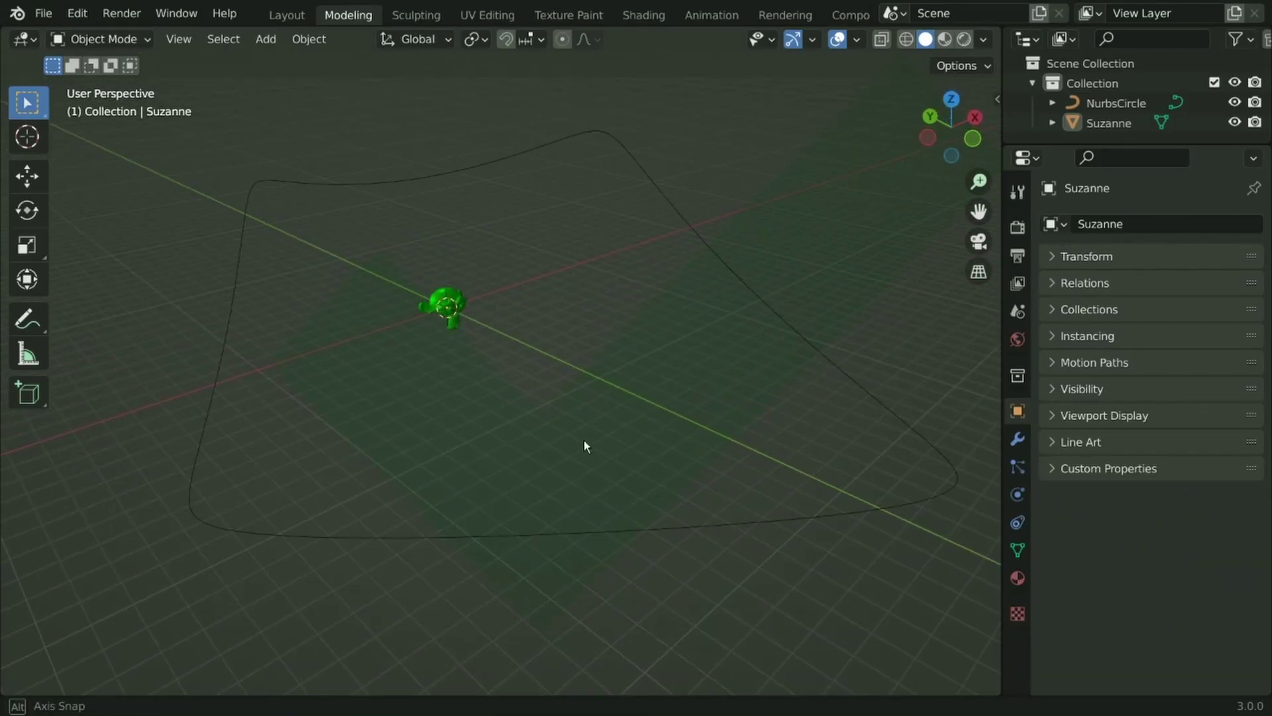
Split off a Geometry Node Editor below and create a new node tree on Suzanne
{"action": "left_click", "coordinate": [461, 305]}
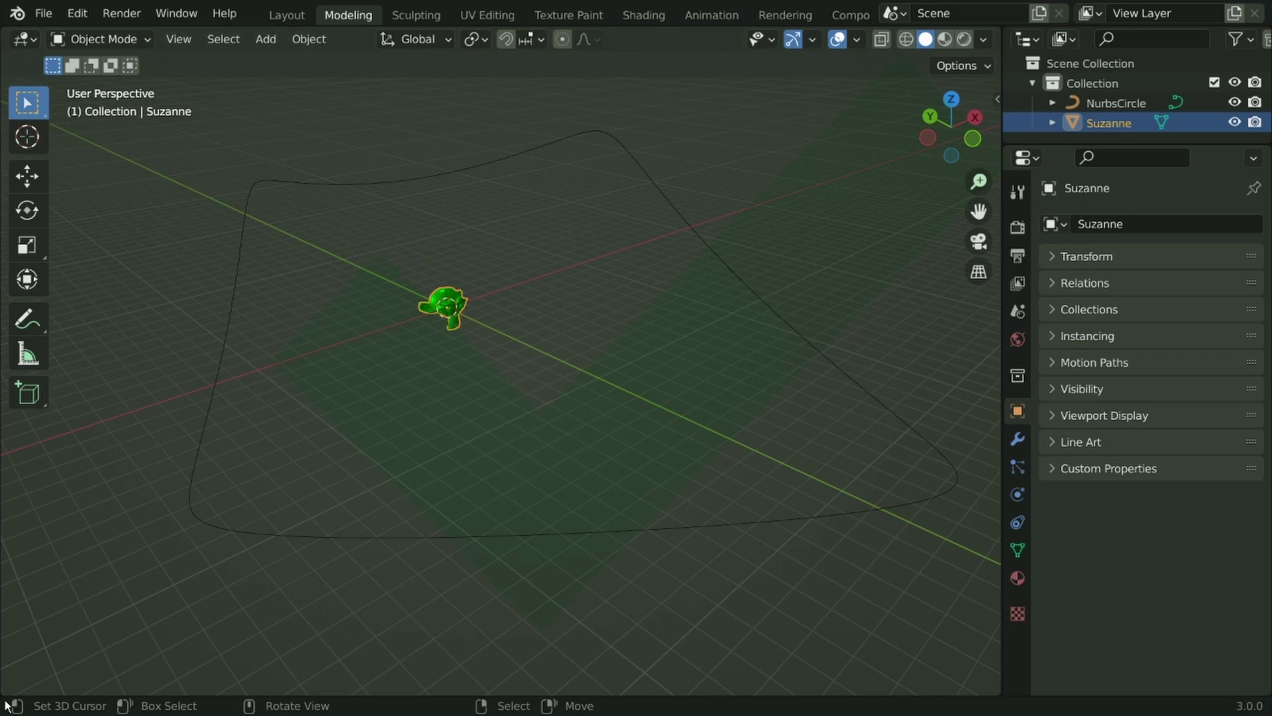
{"action": "left_click_drag", "start_coordinate": [5, 694], "coordinate": [37, 478]}
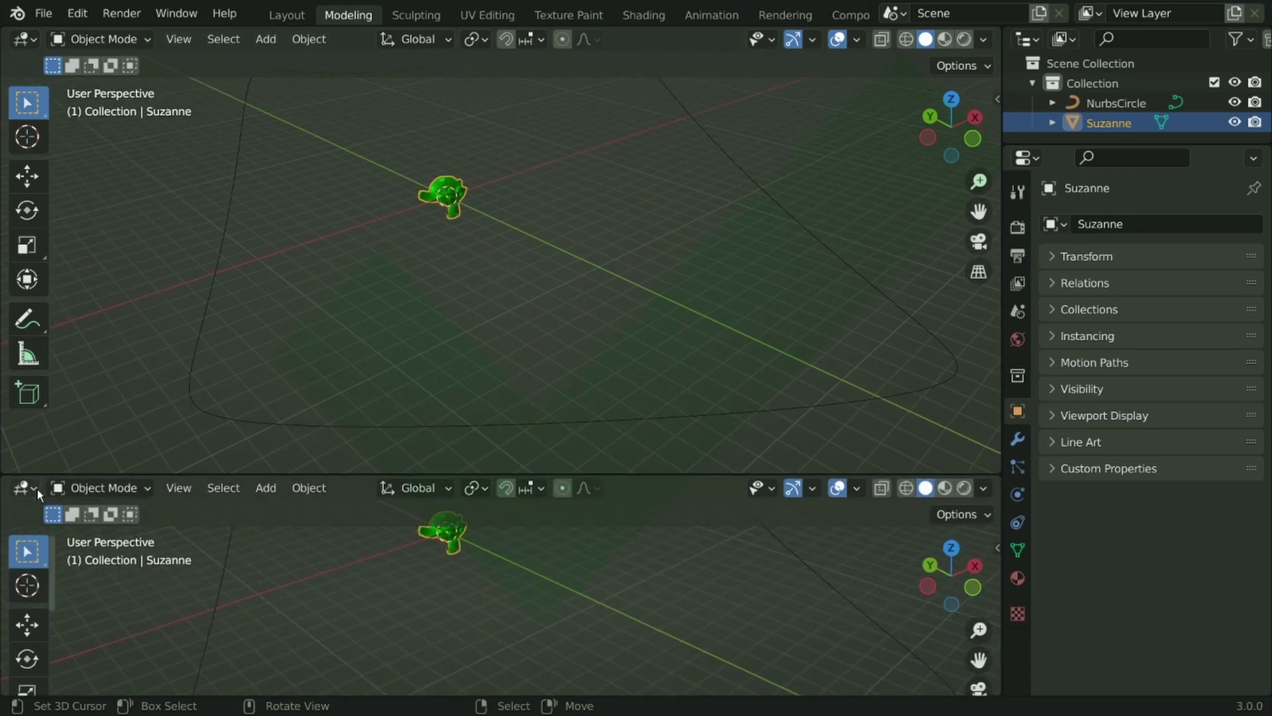
{"action": "left_click", "coordinate": [26, 488]}
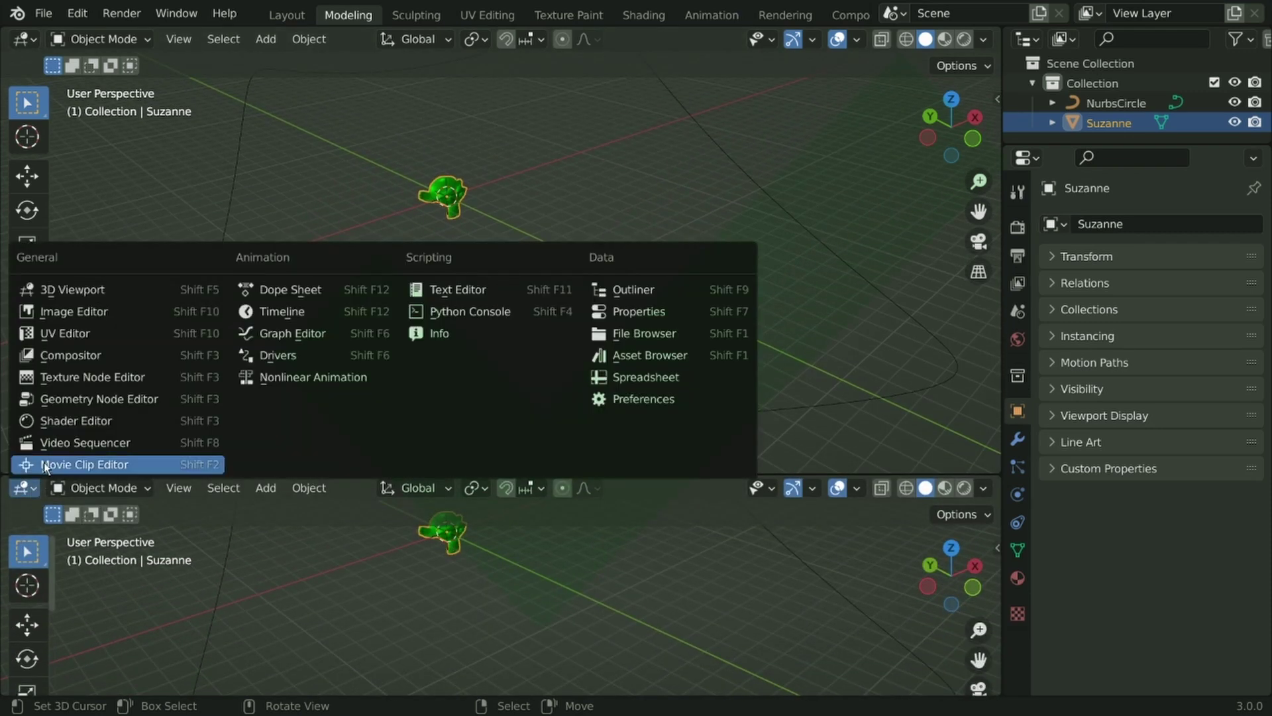
{"action": "left_click", "coordinate": [60, 401]}
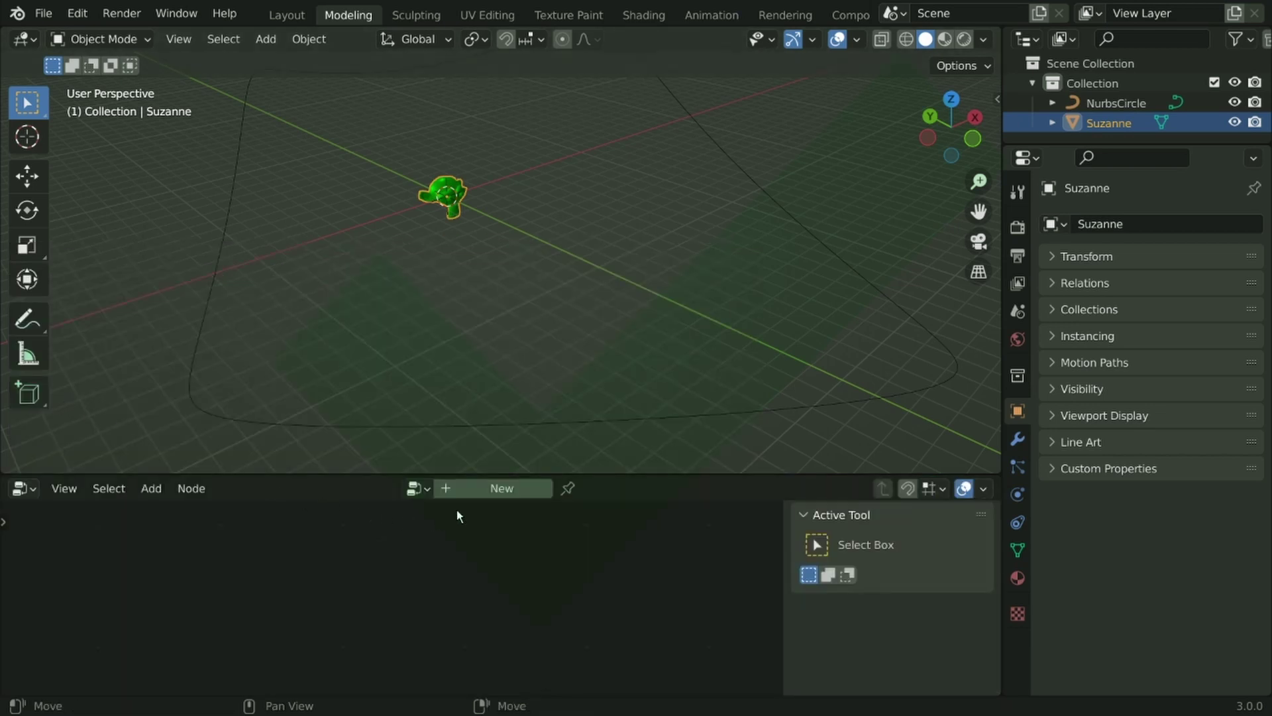
{"action": "left_click", "coordinate": [523, 488]}
Add an Object Info node that pulls in NurbsCircle
{"action": "scroll", "coordinate": [390, 614], "scroll_direction": "up", "scroll_amount": 5}
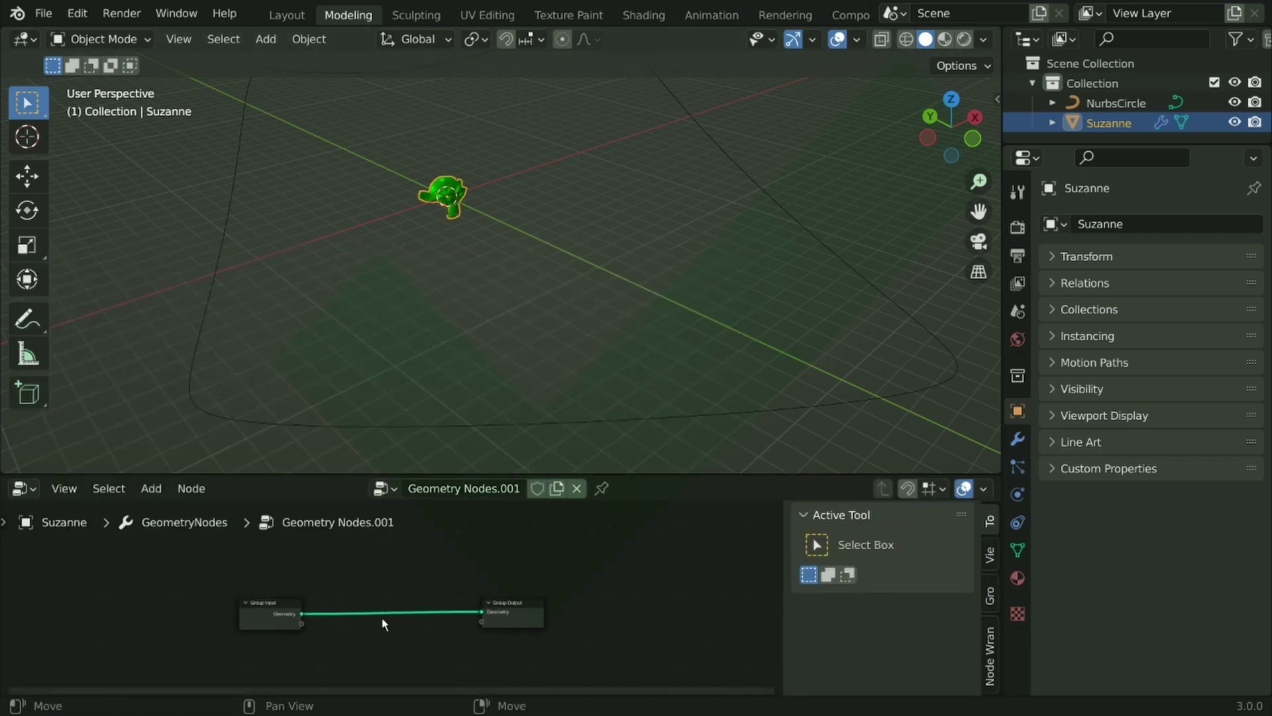
{"action": "key", "text": "n"}
{"action": "scroll", "coordinate": [639, 551], "scroll_direction": "up", "scroll_amount": 1}
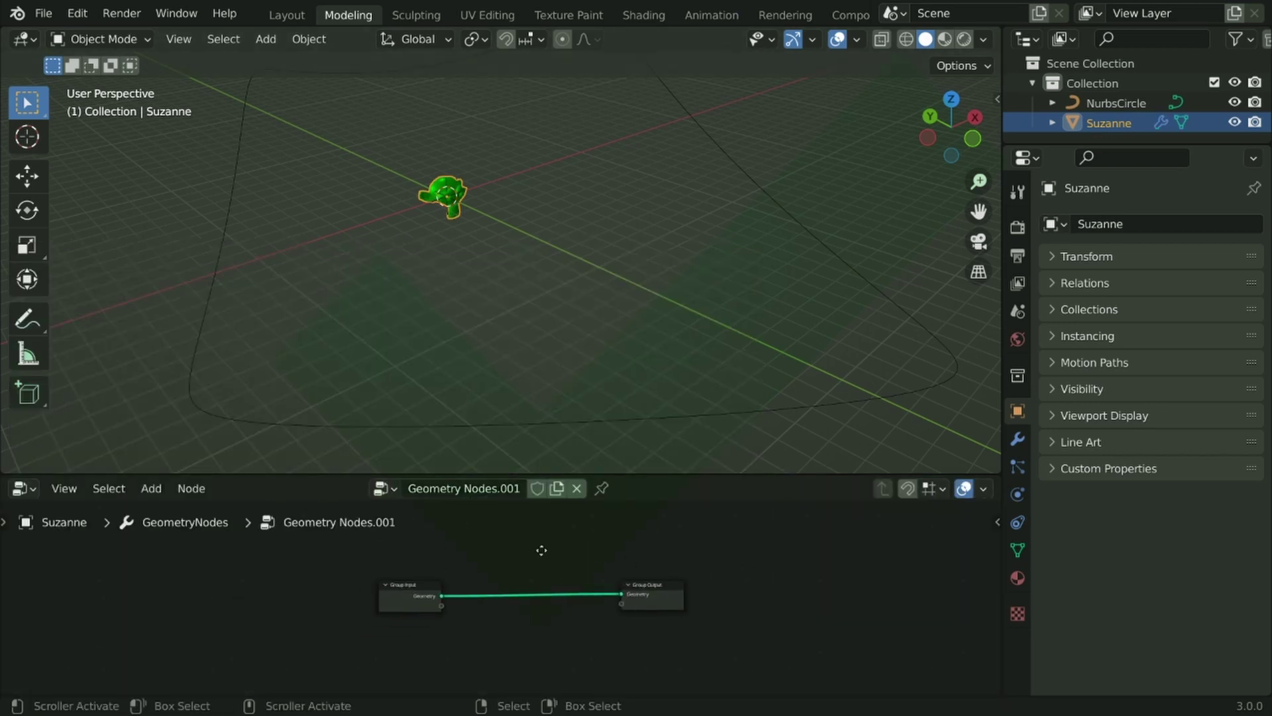
{"action": "mouse_move", "coordinate": [546, 534]}
{"action": "middle_mouse_down"}
{"action": "mouse_move", "coordinate": [491, 593]}
{"action": "mouse_move", "coordinate": [518, 598]}
{"action": "middle_mouse_up"}
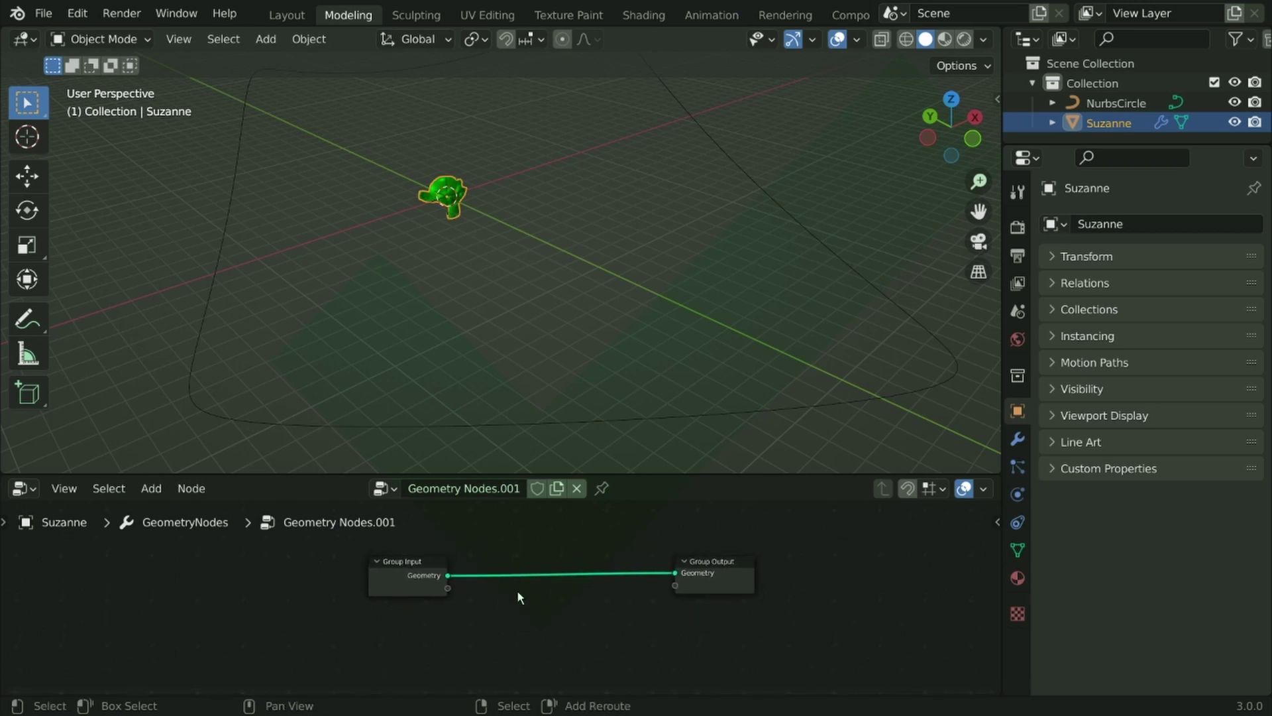
{"action": "key", "text": "shift+a"}
{"action": "left_click", "coordinate": [459, 316]}
{"action": "type", "text": "o"}
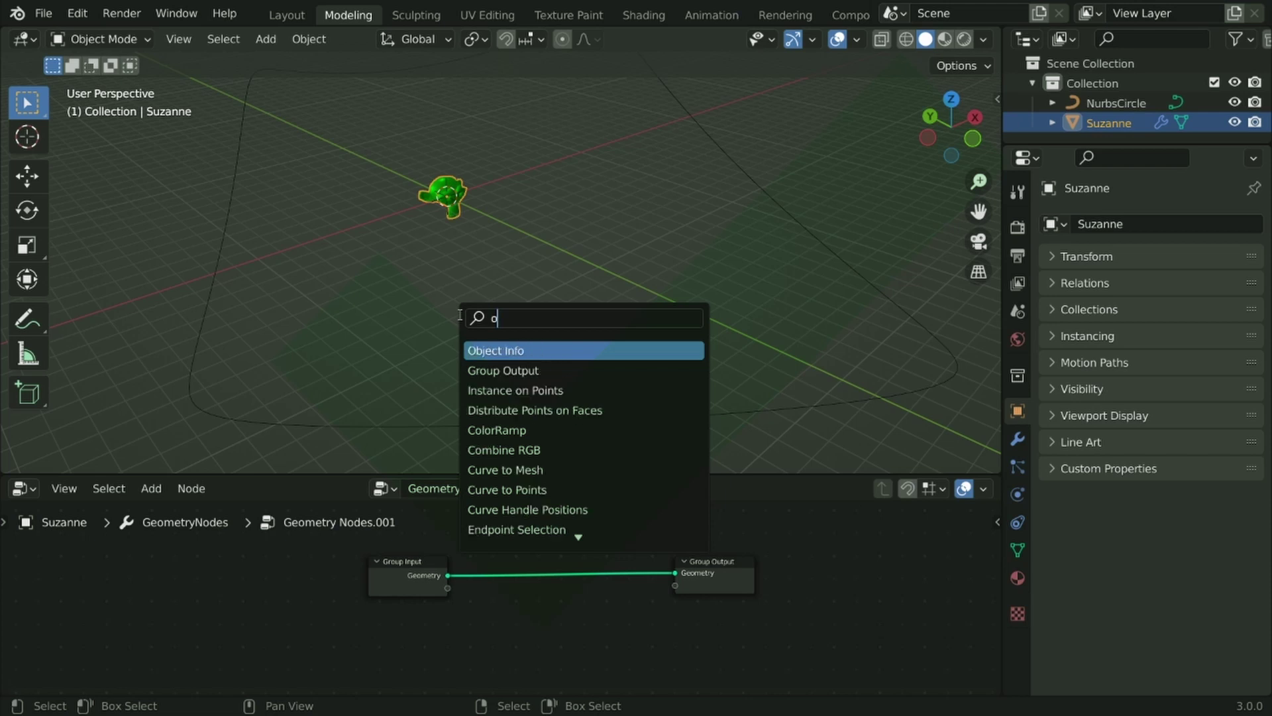
{"action": "type", "text": "bject"}
{"action": "key", "text": "Return"}
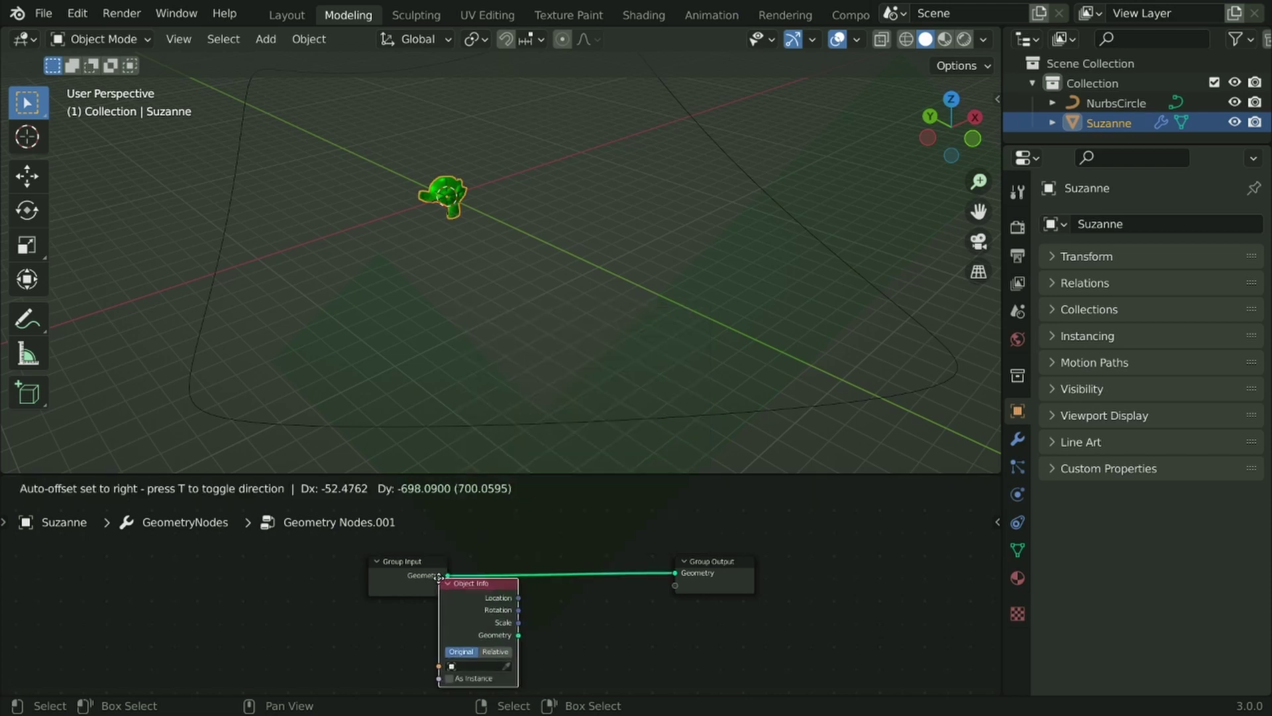
{"action": "left_click", "coordinate": [428, 615]}
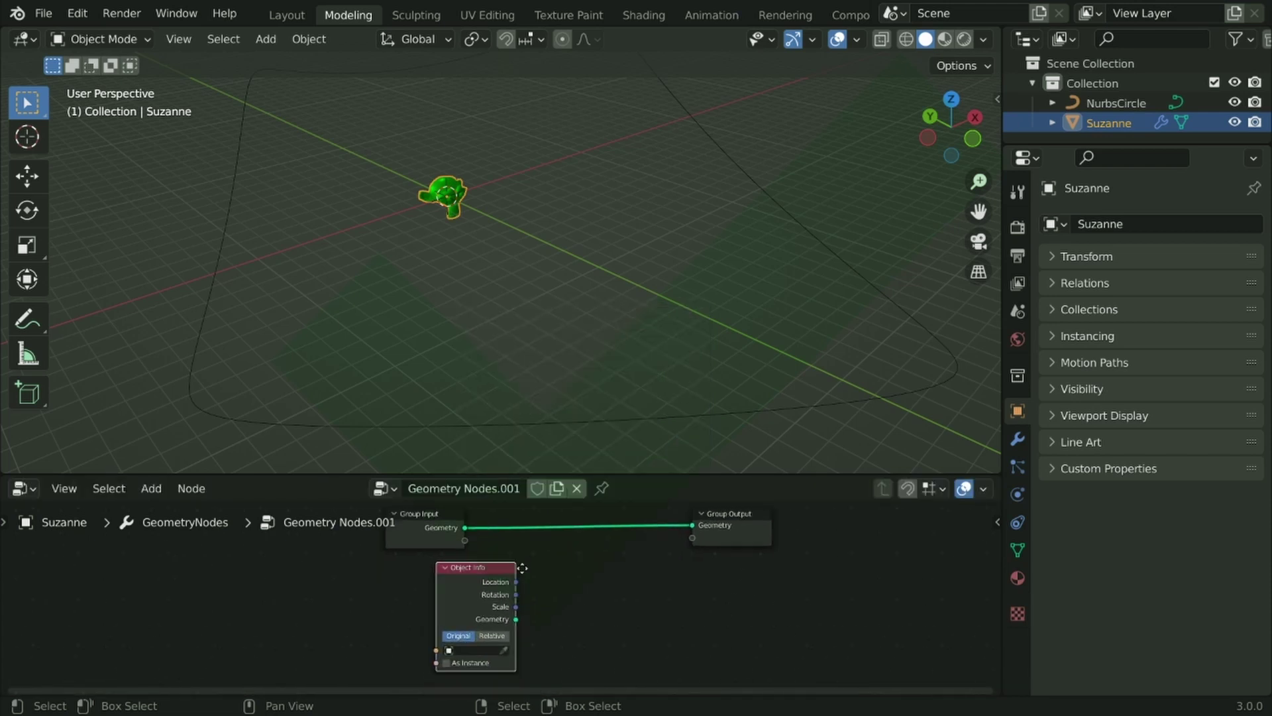
{"action": "key", "text": "KP_Decimal"}
{"action": "left_click", "coordinate": [517, 619]}
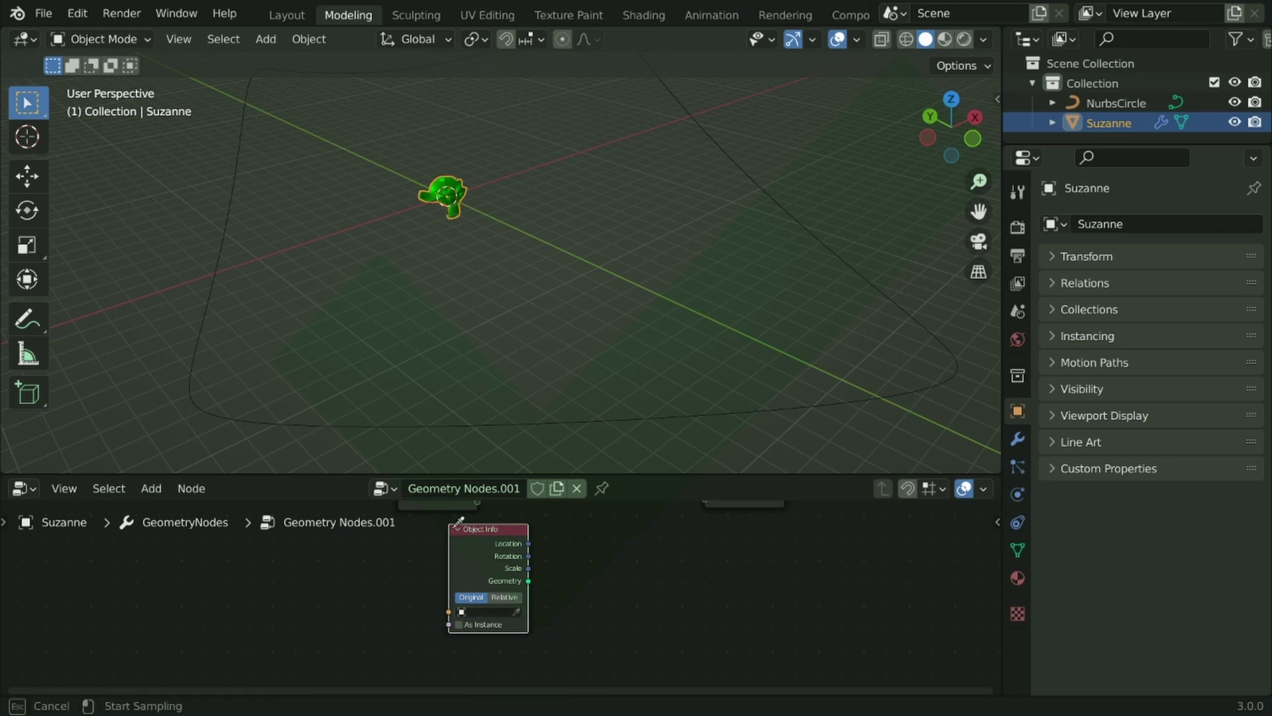
{"action": "left_click", "coordinate": [376, 428]}
{"action": "middle_click_drag", "start_coordinate": [554, 570], "coordinate": [462, 602]}
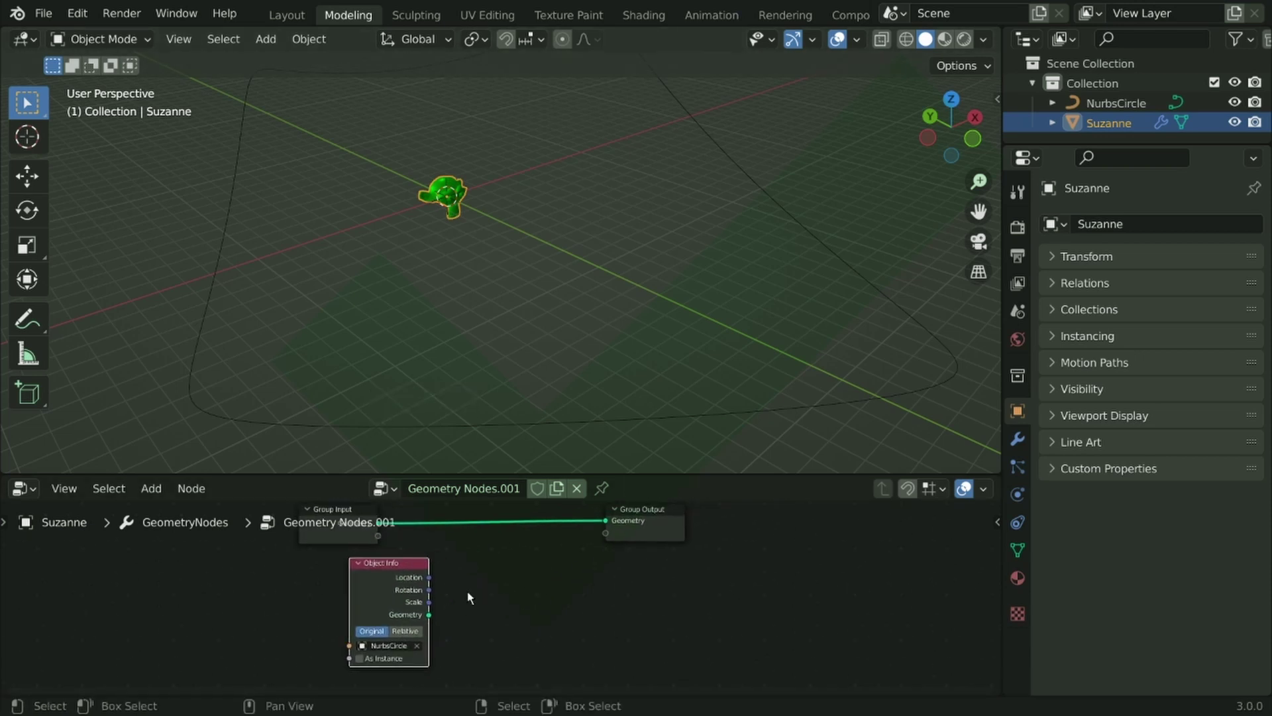
Add a Curve to Points node fed by the Object Info geometry, moving Group Output right
{"action": "key", "text": "shift+a"}
{"action": "left_click", "coordinate": [450, 309]}
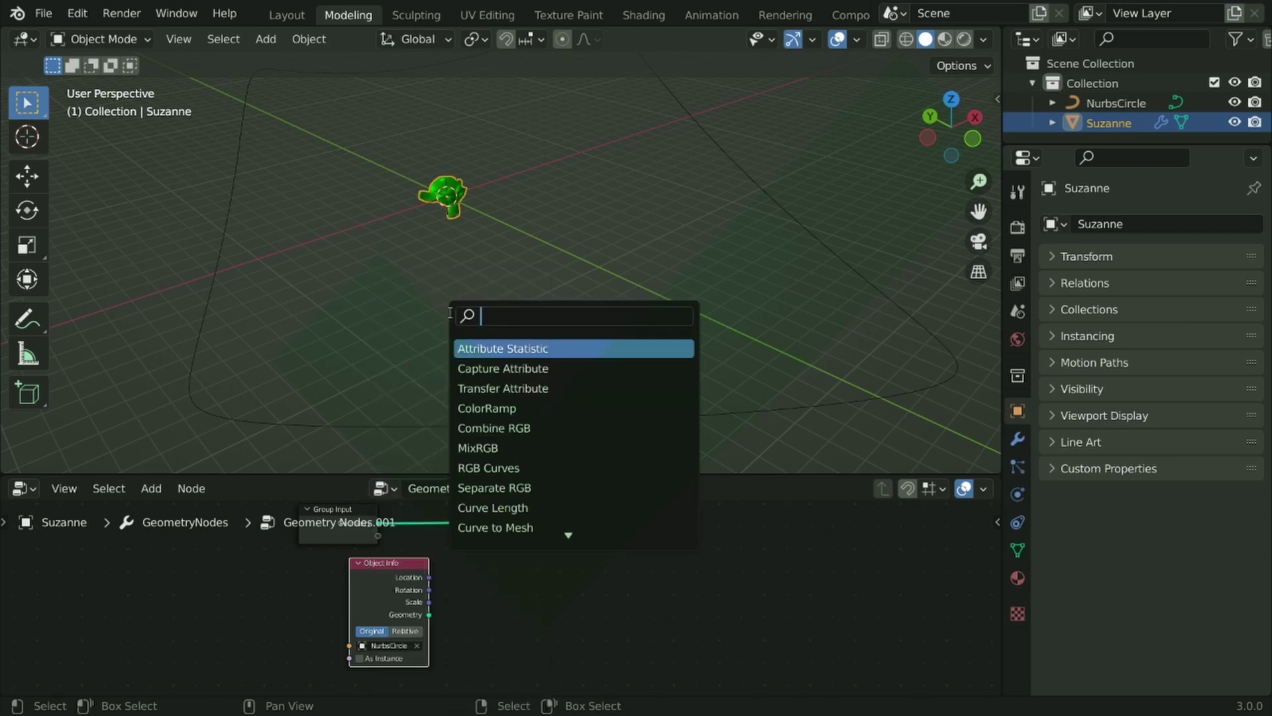
{"action": "type", "text": "curve to"}
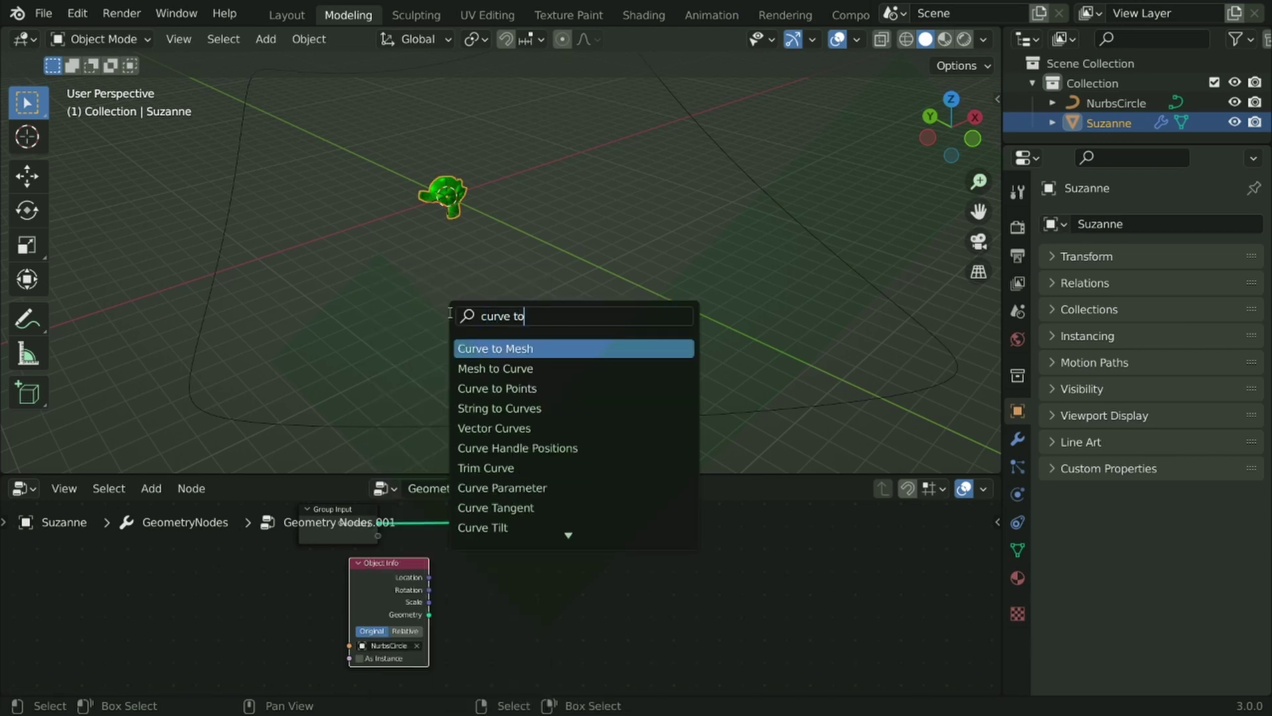
{"action": "type", "text": "po"}
{"action": "key", "text": "Return"}
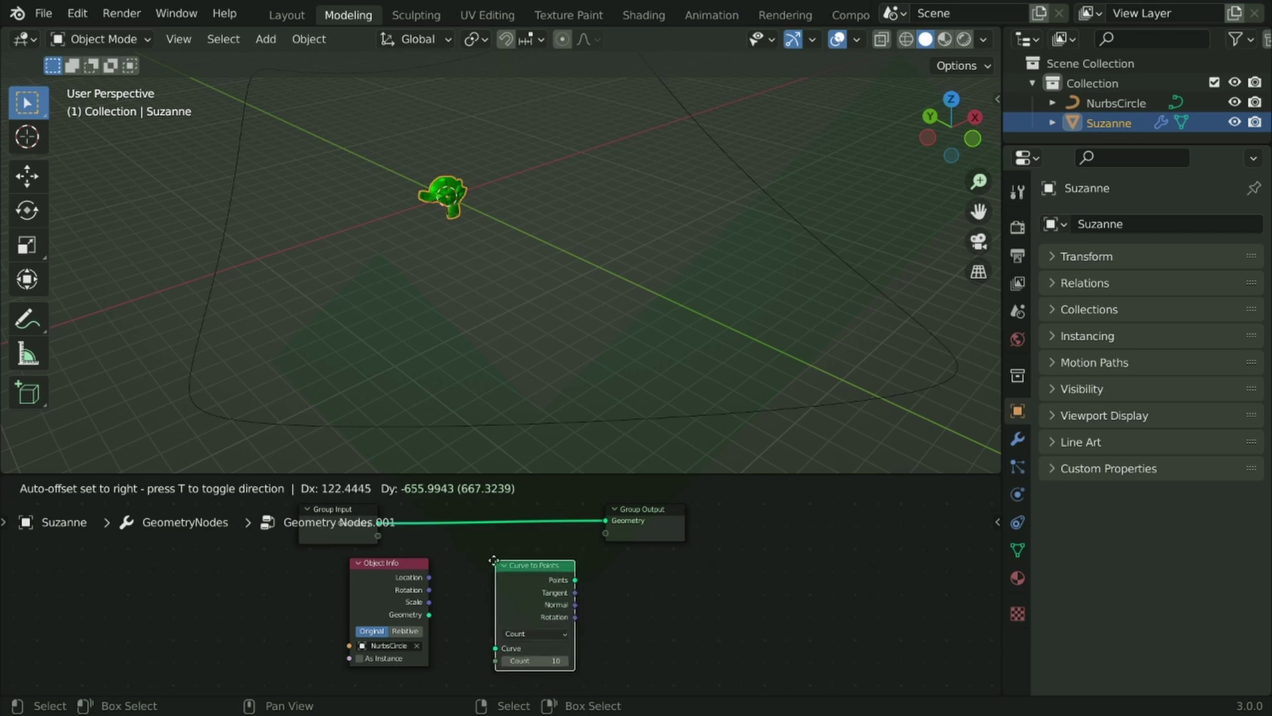
{"action": "left_click", "coordinate": [460, 553]}
{"action": "left_click_drag", "start_coordinate": [429, 615], "coordinate": [446, 636]}
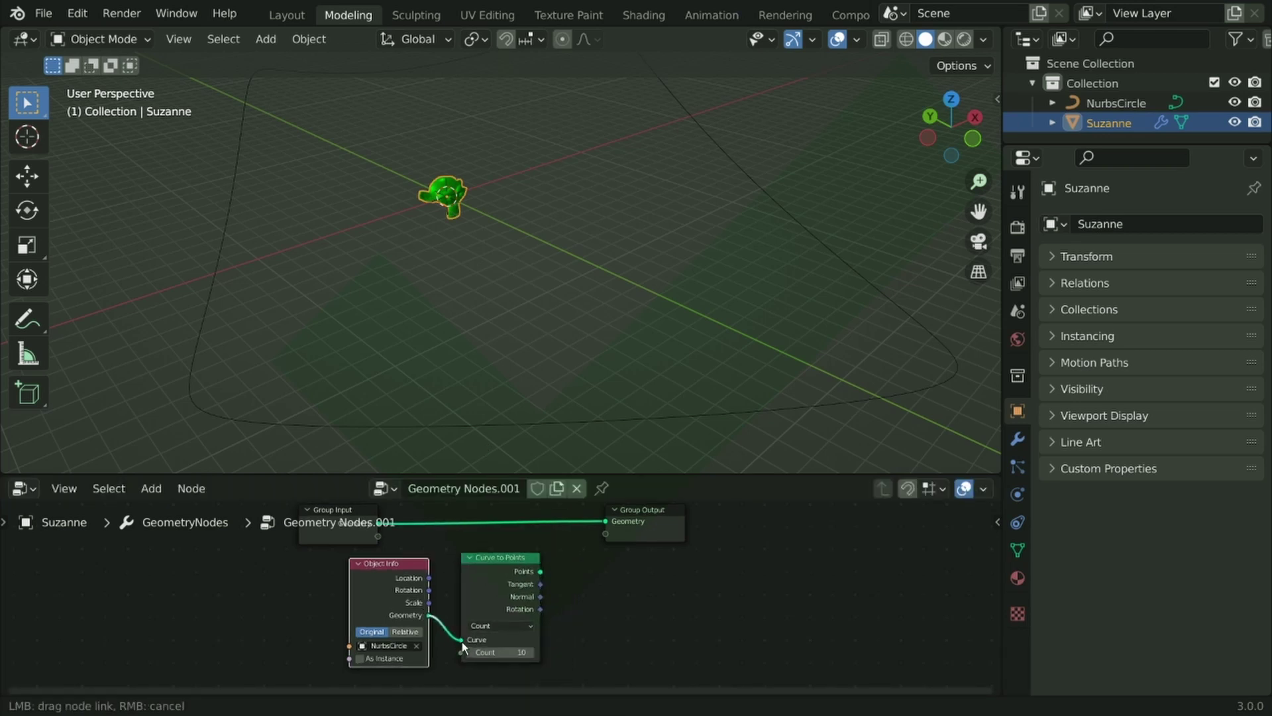
{"action": "left_click_drag", "start_coordinate": [463, 647], "coordinate": [462, 640]}
{"action": "middle_click_drag", "start_coordinate": [619, 563], "coordinate": [545, 566]}
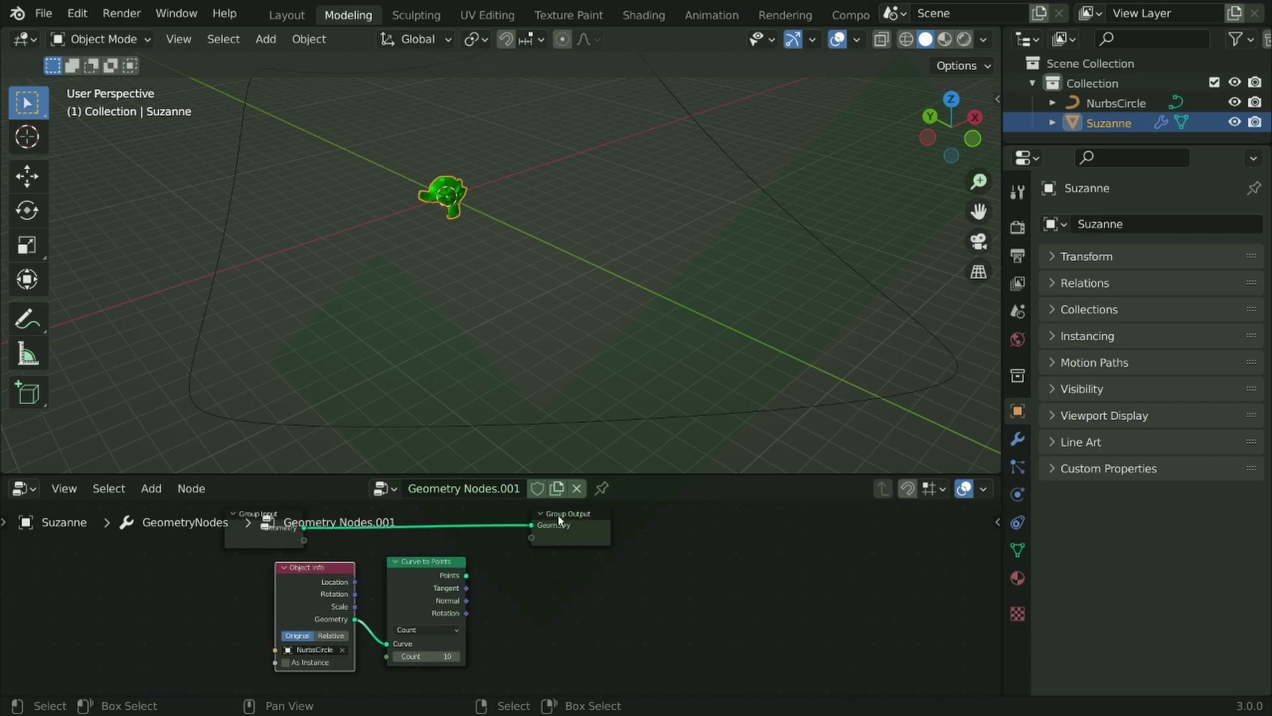
{"action": "left_click_drag", "start_coordinate": [559, 520], "coordinate": [724, 516]}
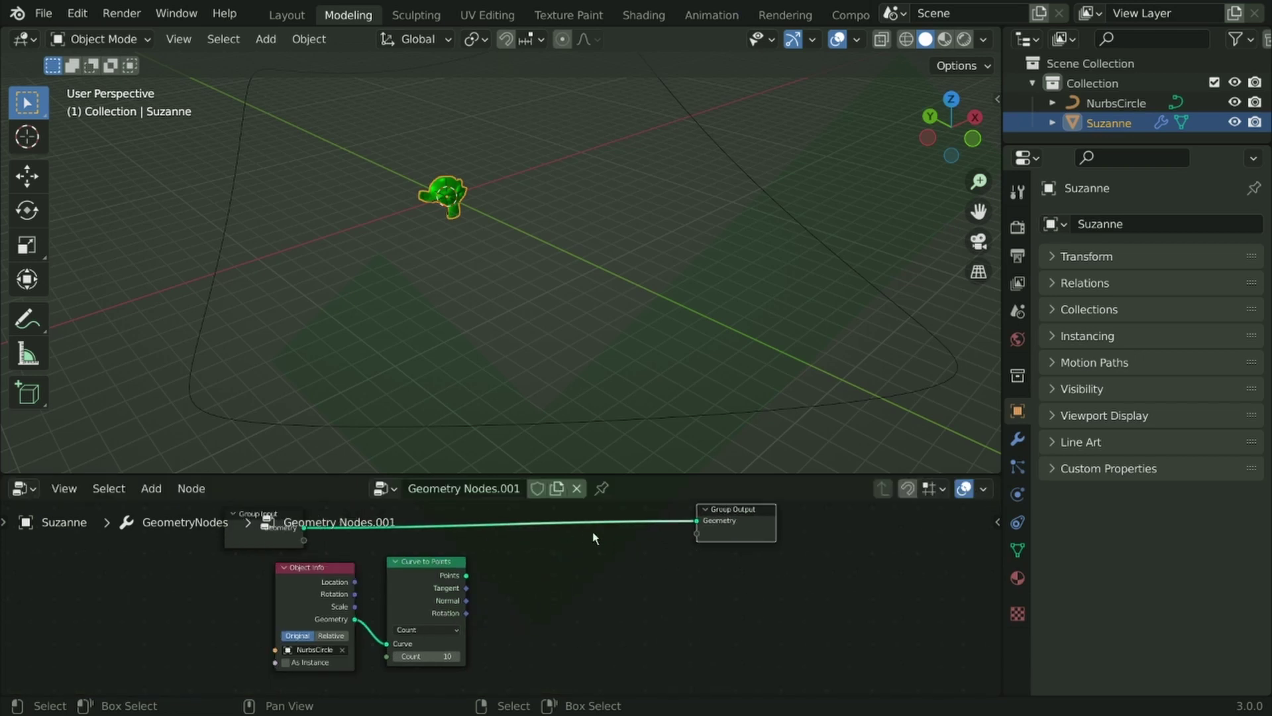
{"action": "key", "text": "shift+a"}
Insert an Instance on Points node into the main geometry link
{"action": "left_click", "coordinate": [567, 309]}
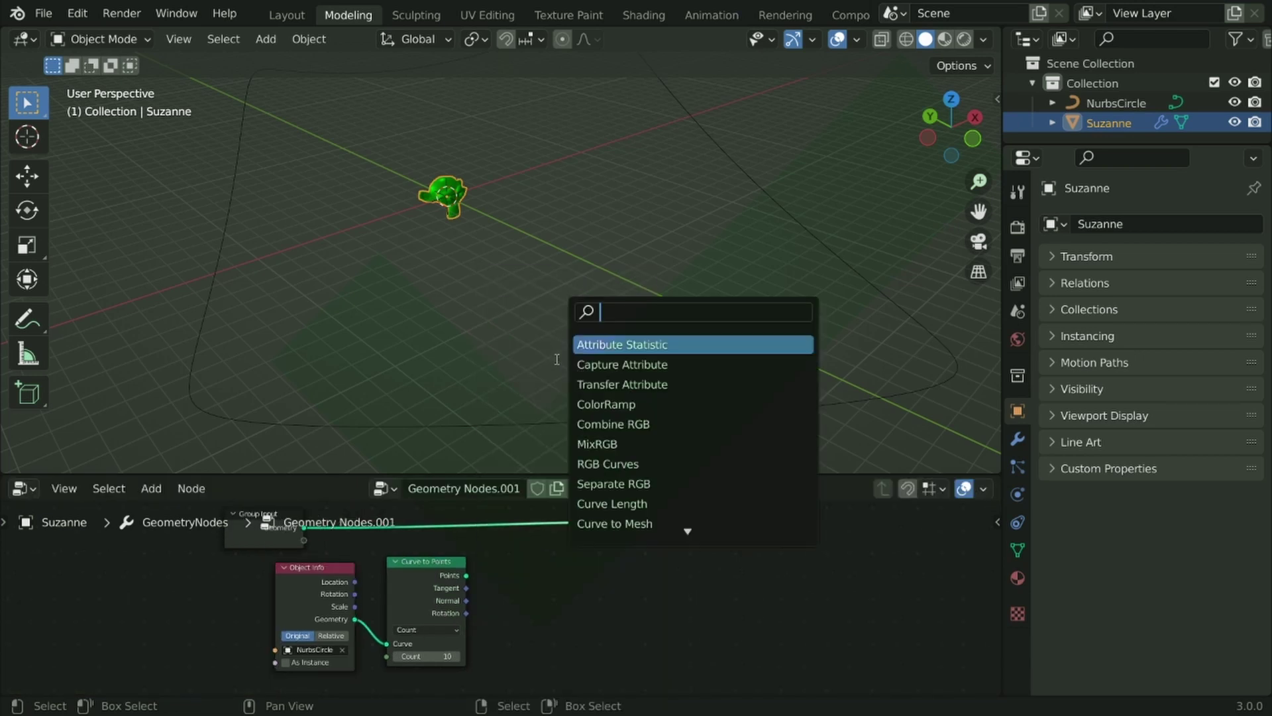
{"action": "type", "text": "i"}
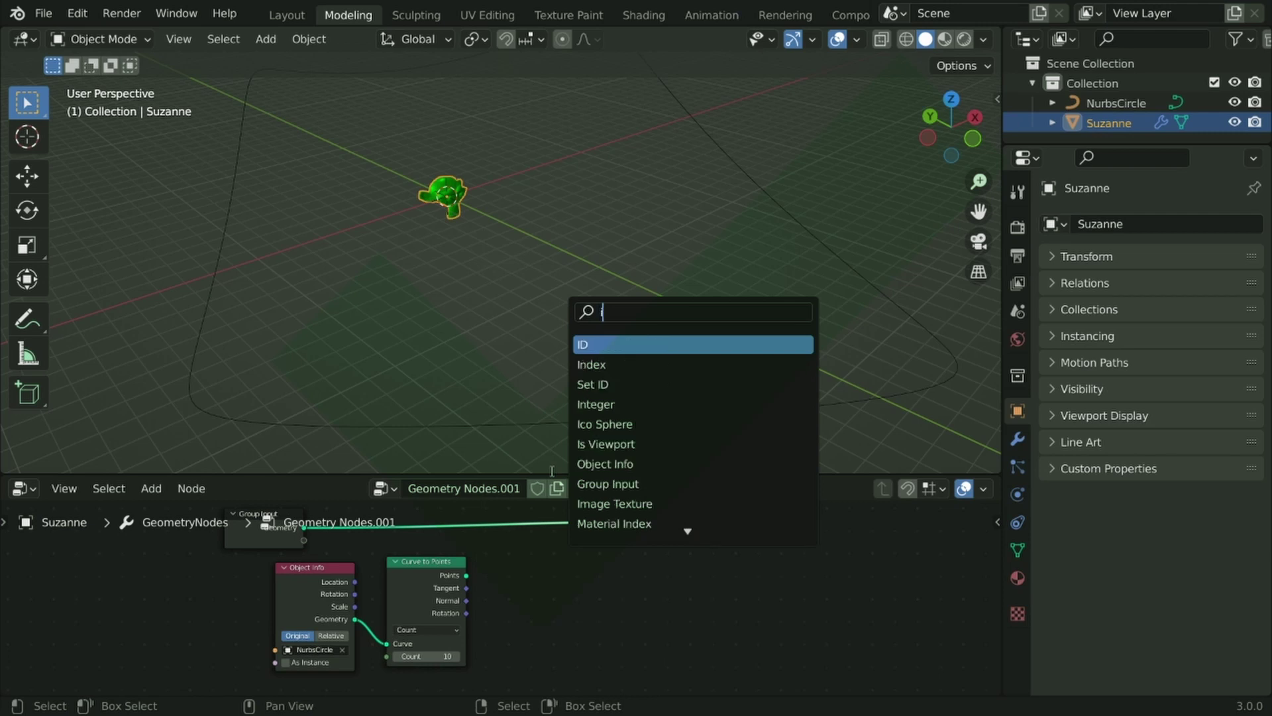
{"action": "type", "text": "nstance"}
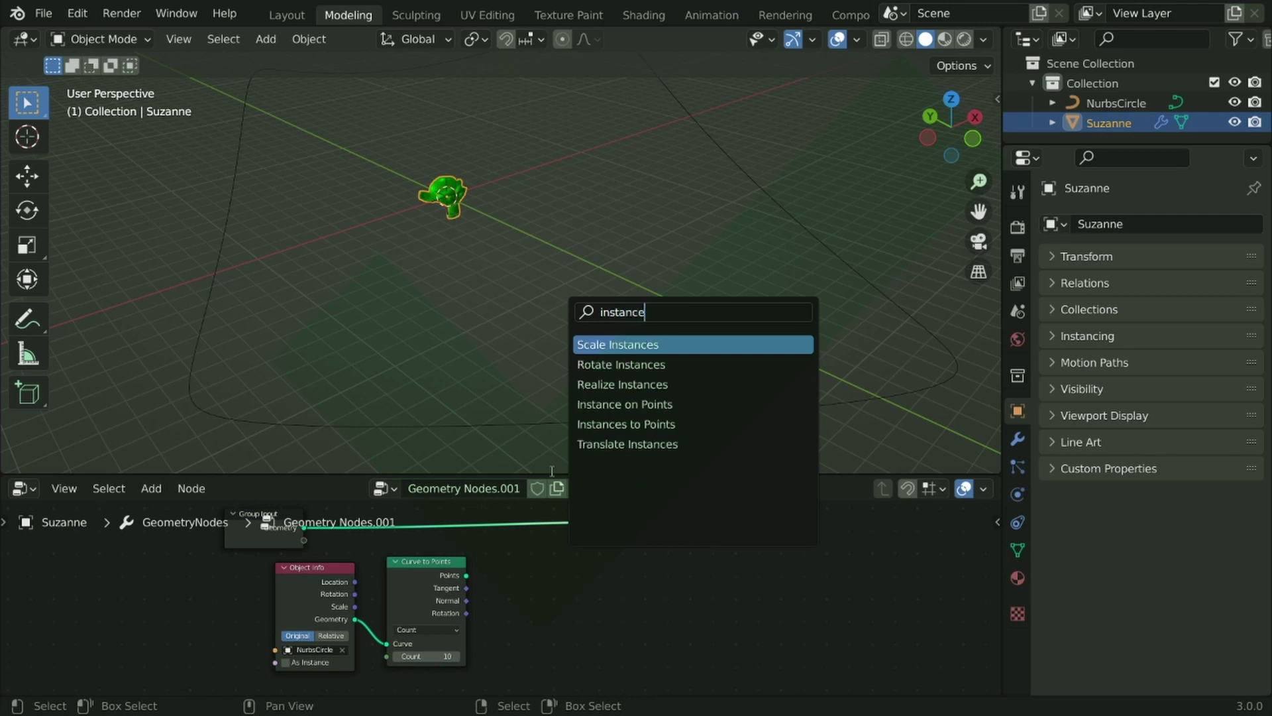
{"action": "key", "text": "Down"}
{"action": "key", "text": "Down"}
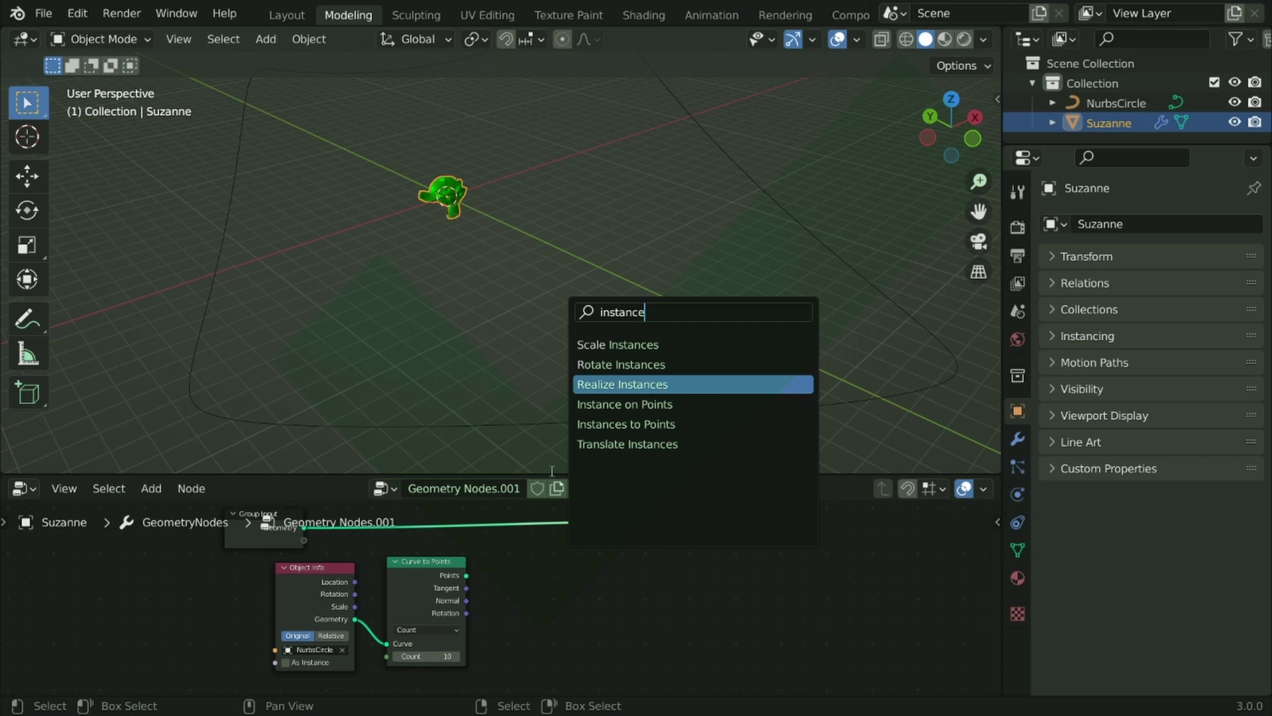
{"action": "key", "text": "Down"}
{"action": "key", "text": "Return"}
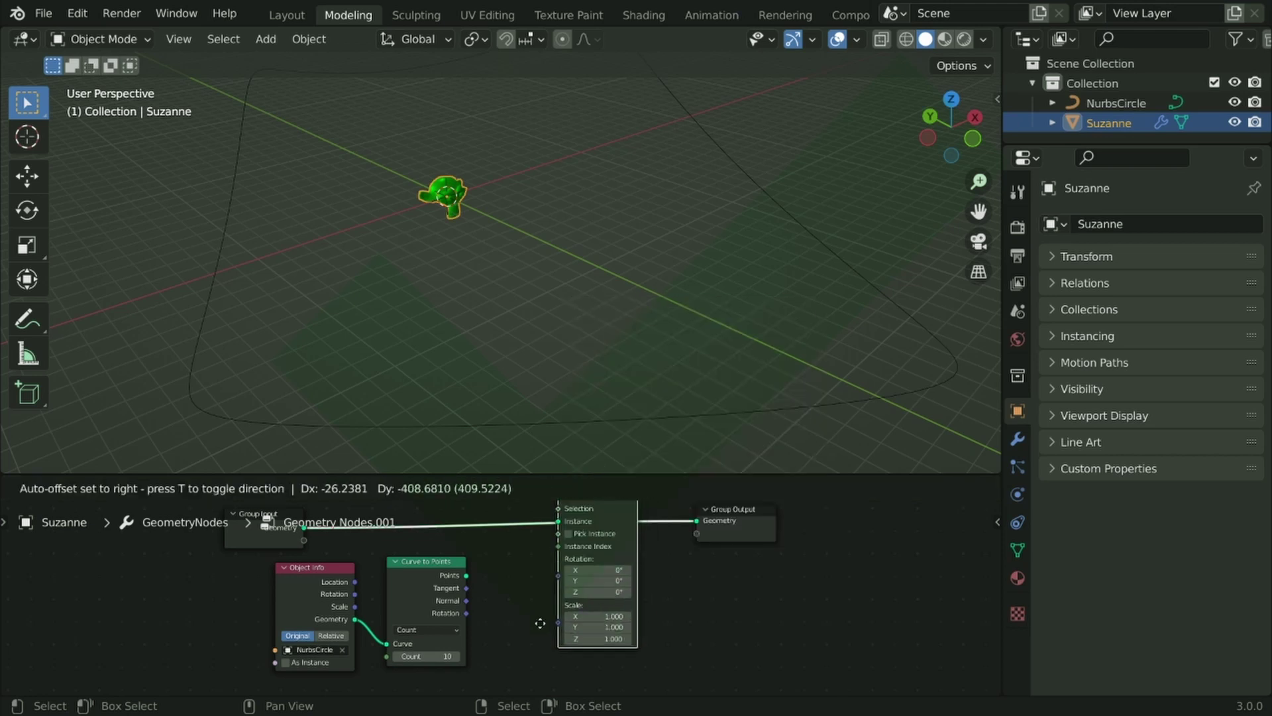
{"action": "left_click", "coordinate": [530, 629]}
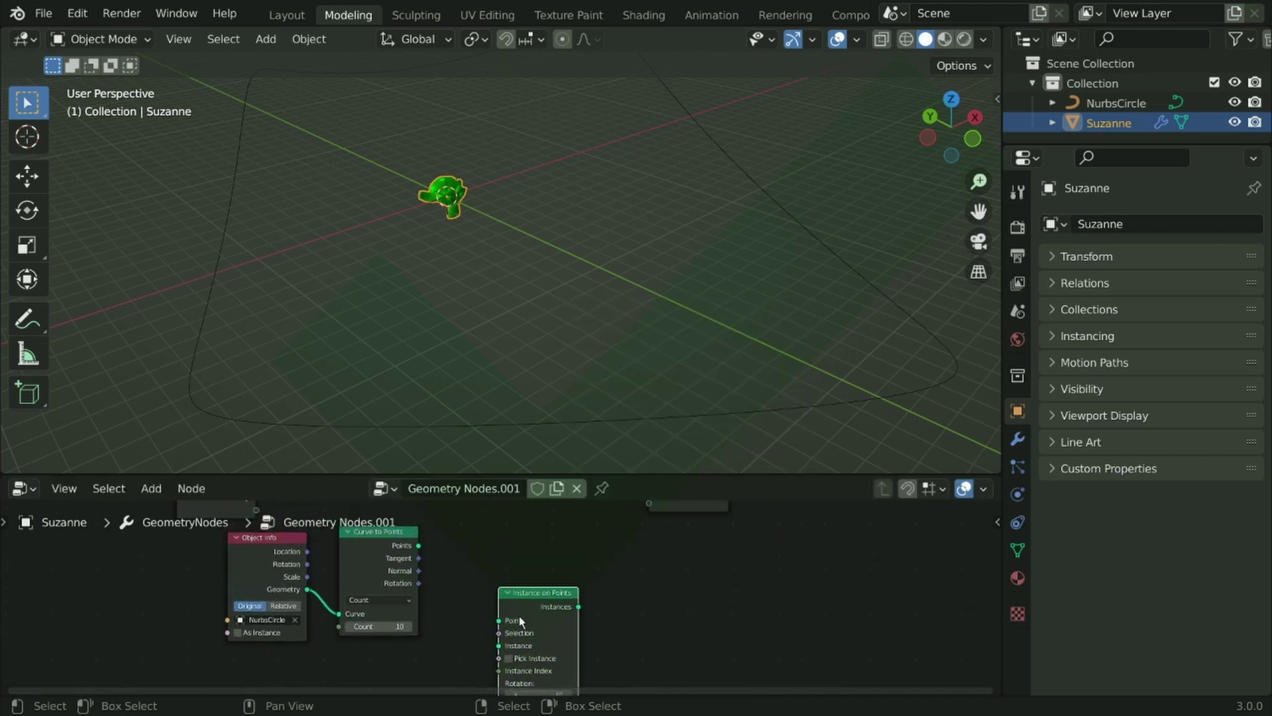
{"action": "left_click_drag", "start_coordinate": [519, 615], "coordinate": [545, 518]}
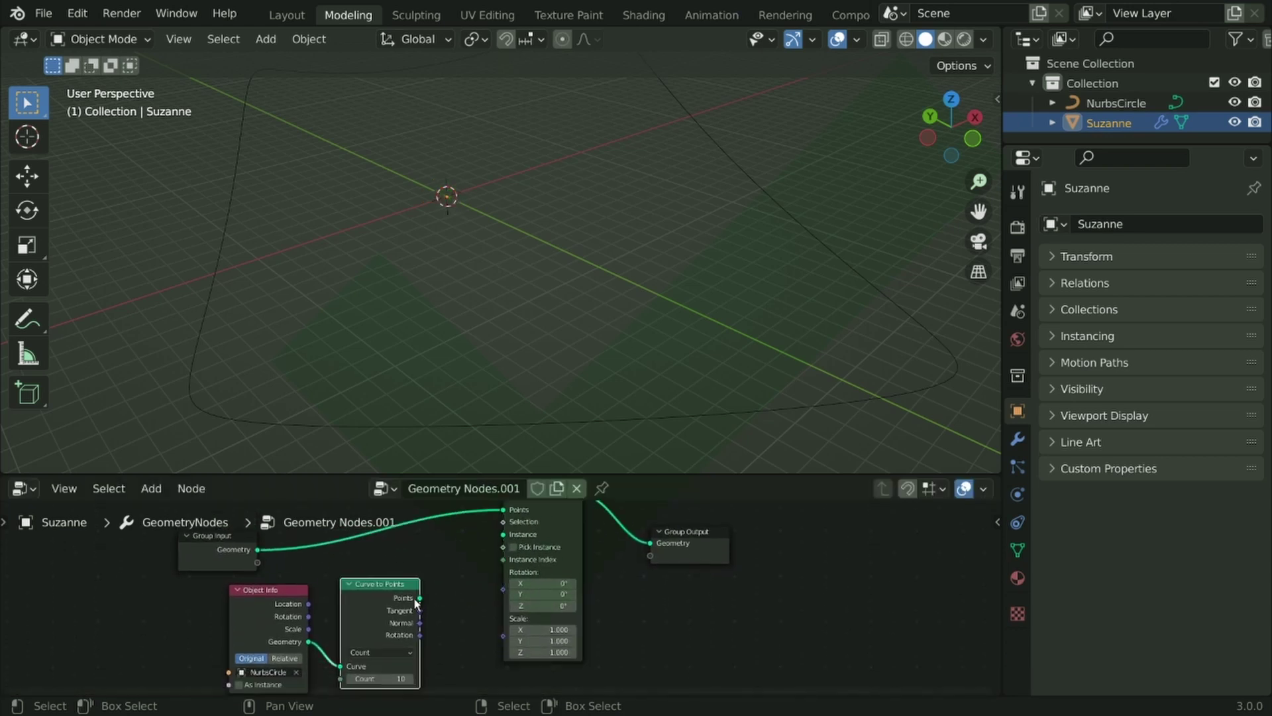
Feed the curve points and Suzanne's Group Input geometry into Instance on Points, tidying the layout
{"action": "mouse_move", "coordinate": [420, 598]}
{"action": "left_mouse_down"}
{"action": "mouse_move", "coordinate": [505, 644]}
{"action": "mouse_move", "coordinate": [506, 630]}
{"action": "left_mouse_up"}
{"action": "middle_click_drag", "start_coordinate": [290, 677], "coordinate": [296, 570]}
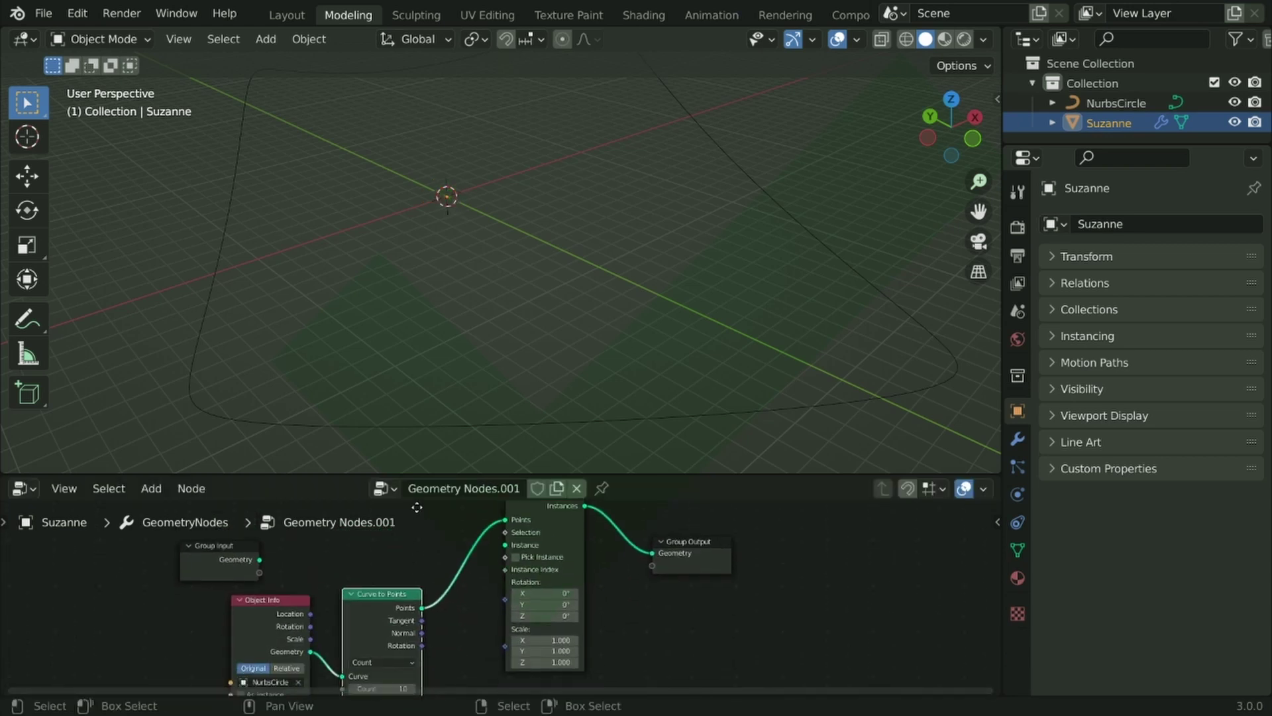
{"action": "left_click_drag", "start_coordinate": [263, 562], "coordinate": [509, 545]}
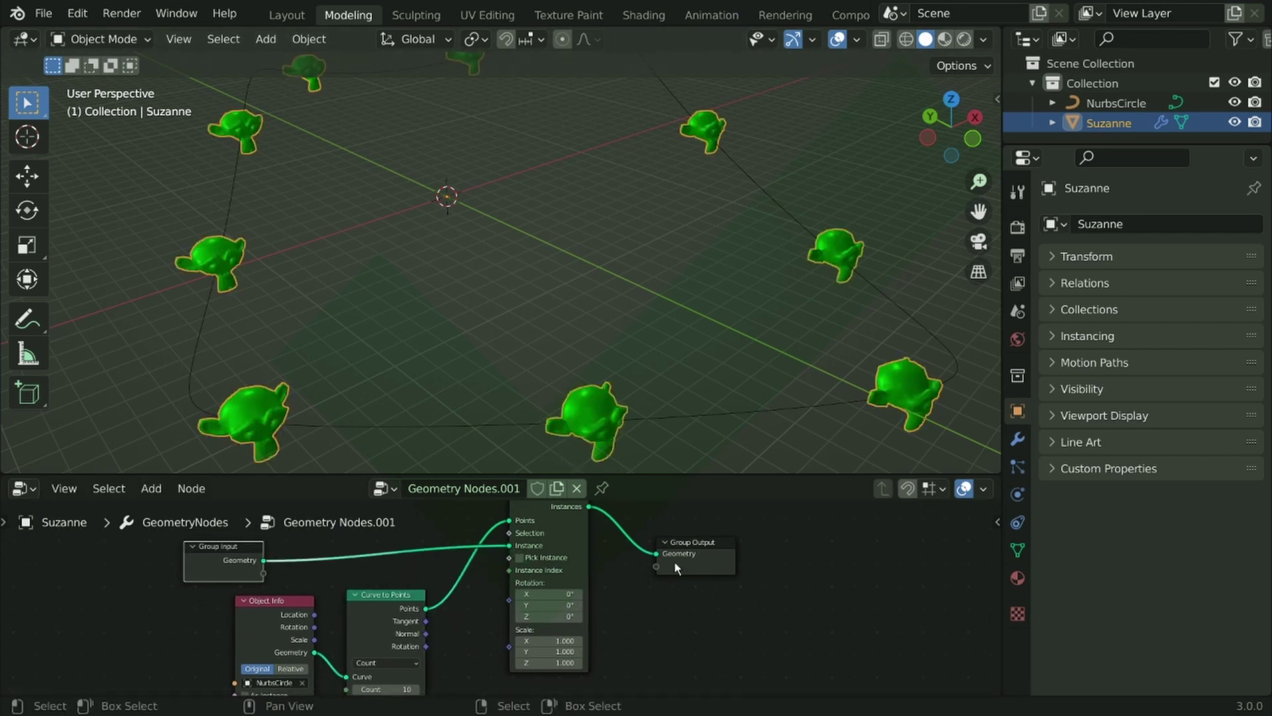
{"action": "left_click_drag", "start_coordinate": [676, 547], "coordinate": [782, 560]}
{"action": "left_click_drag", "start_coordinate": [583, 552], "coordinate": [698, 574]}
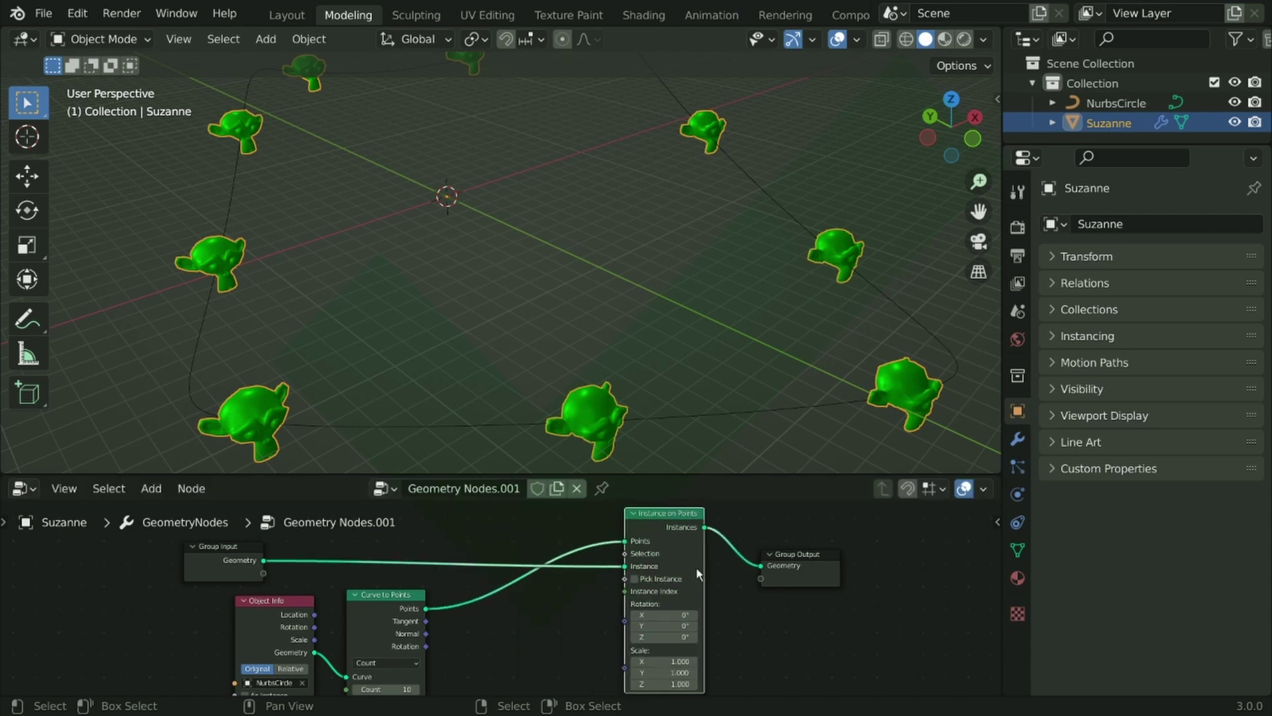
{"action": "middle_click_drag", "start_coordinate": [519, 614], "coordinate": [520, 543]}
{"action": "key", "text": "shift+a"}
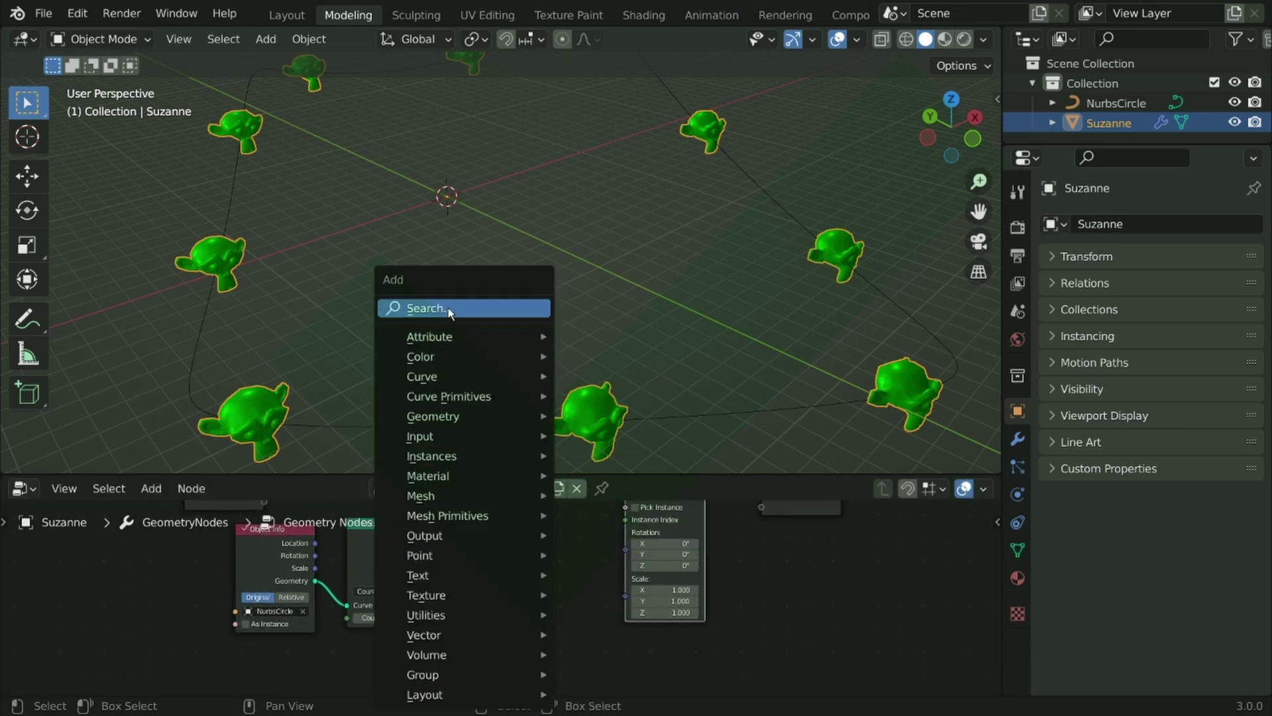
Add Align Euler to Vector, linking curve Tangent to Vector and its Rotation to instance Rotation
{"action": "left_click", "coordinate": [449, 308]}
{"action": "type", "text": "align"}
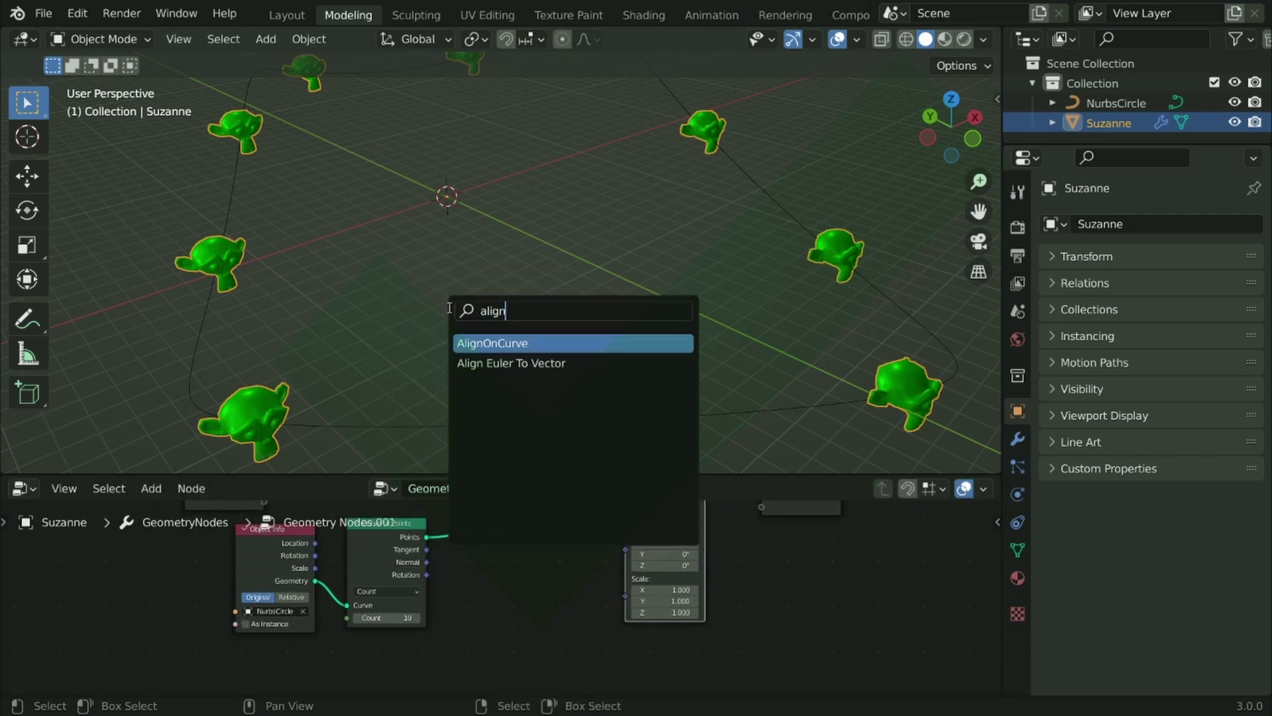
{"action": "key", "text": "Return"}
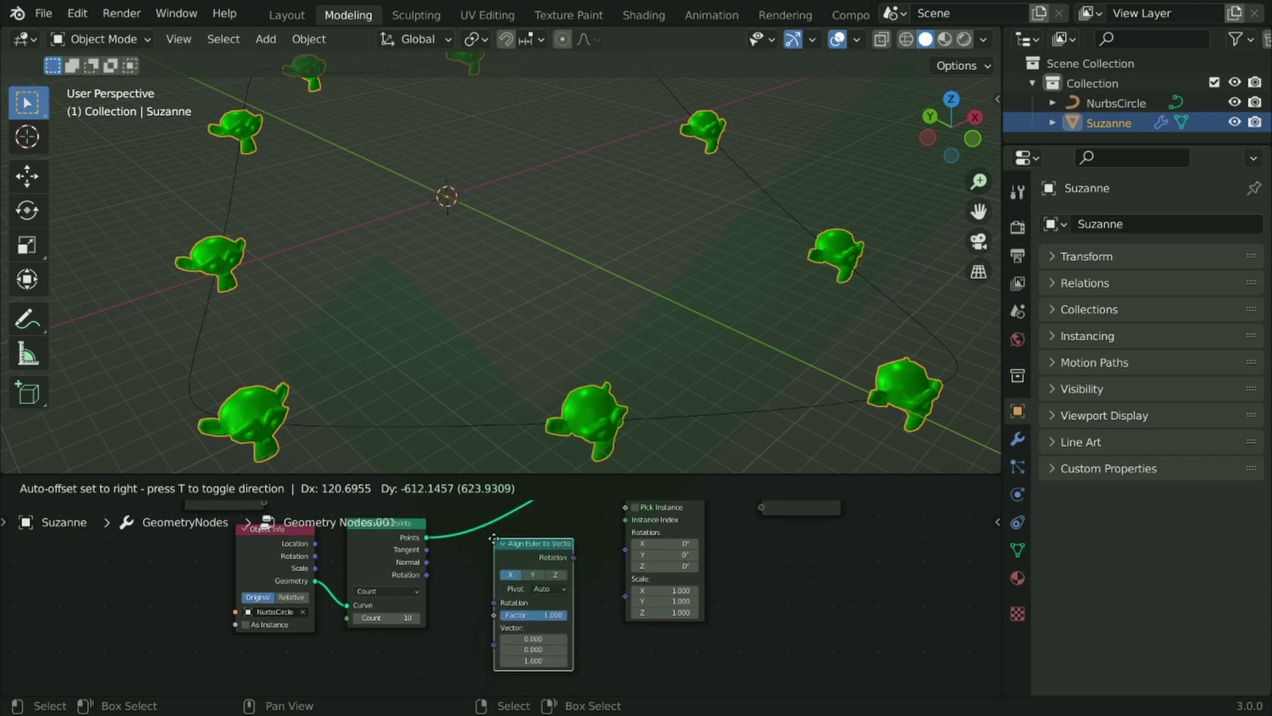
{"action": "left_click", "coordinate": [494, 544]}
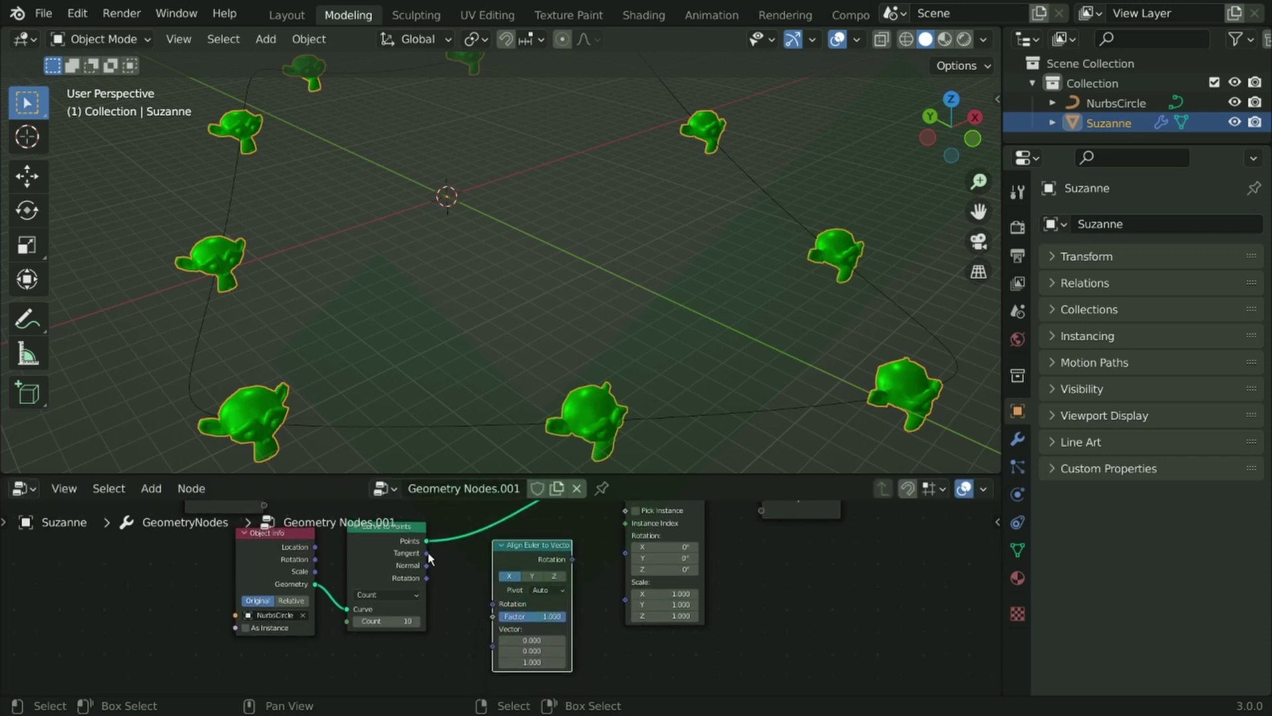
{"action": "left_click_drag", "start_coordinate": [426, 553], "coordinate": [473, 587]}
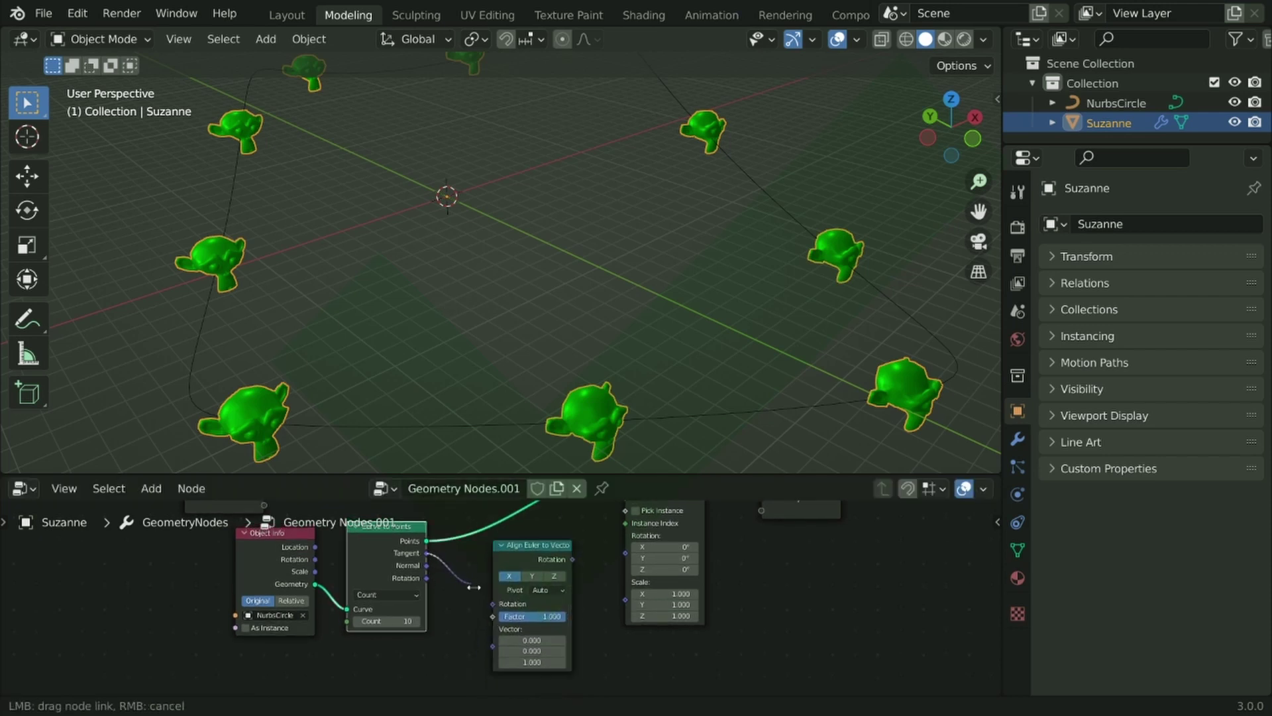
{"action": "left_click_drag", "start_coordinate": [493, 649], "coordinate": [494, 649]}
{"action": "middle_click_drag", "start_coordinate": [585, 572], "coordinate": [492, 607]}
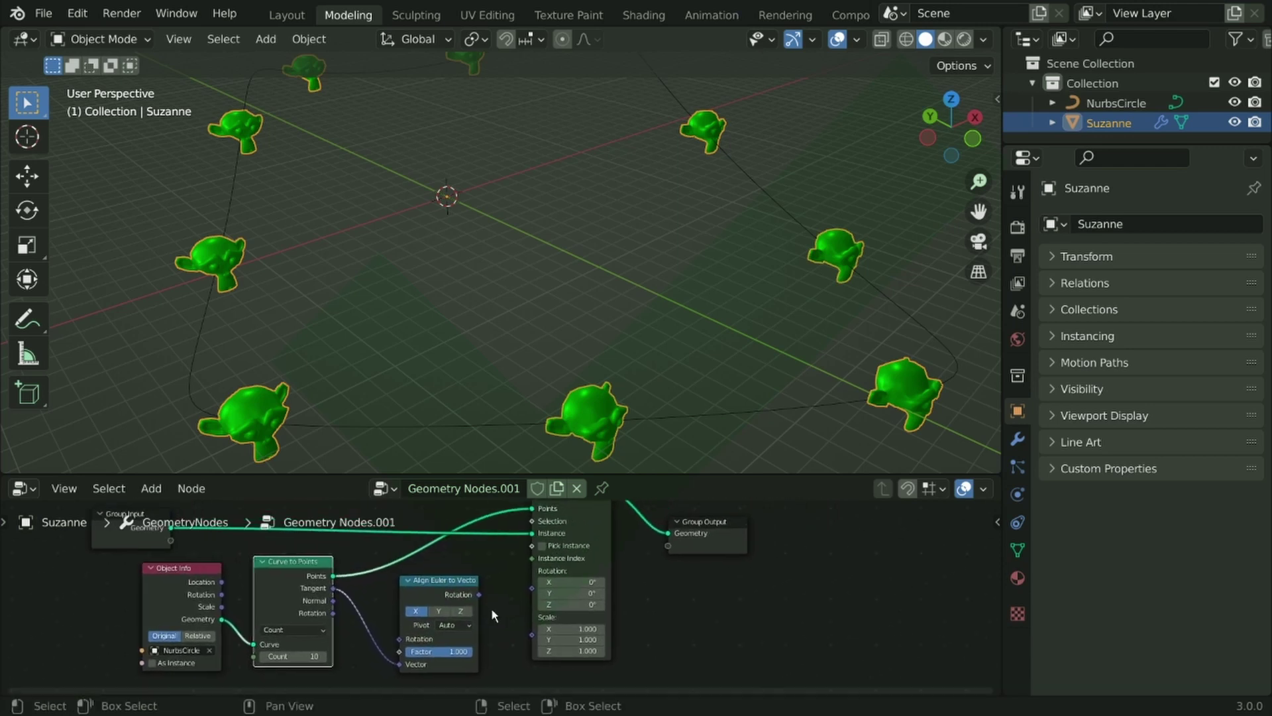
{"action": "left_click_drag", "start_coordinate": [479, 594], "coordinate": [533, 588]}
Set the alignment axis to Y and raise the curve point count to 25
{"action": "left_click", "coordinate": [437, 610]}
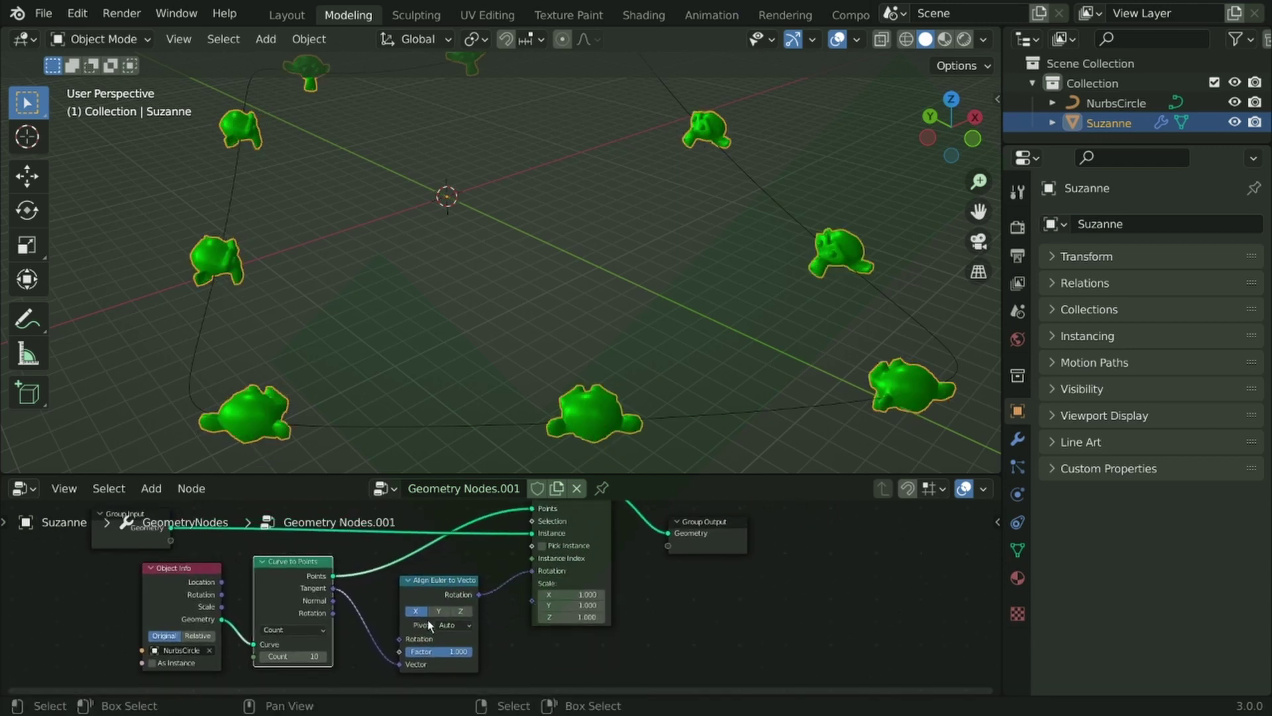
{"action": "left_click", "coordinate": [462, 611]}
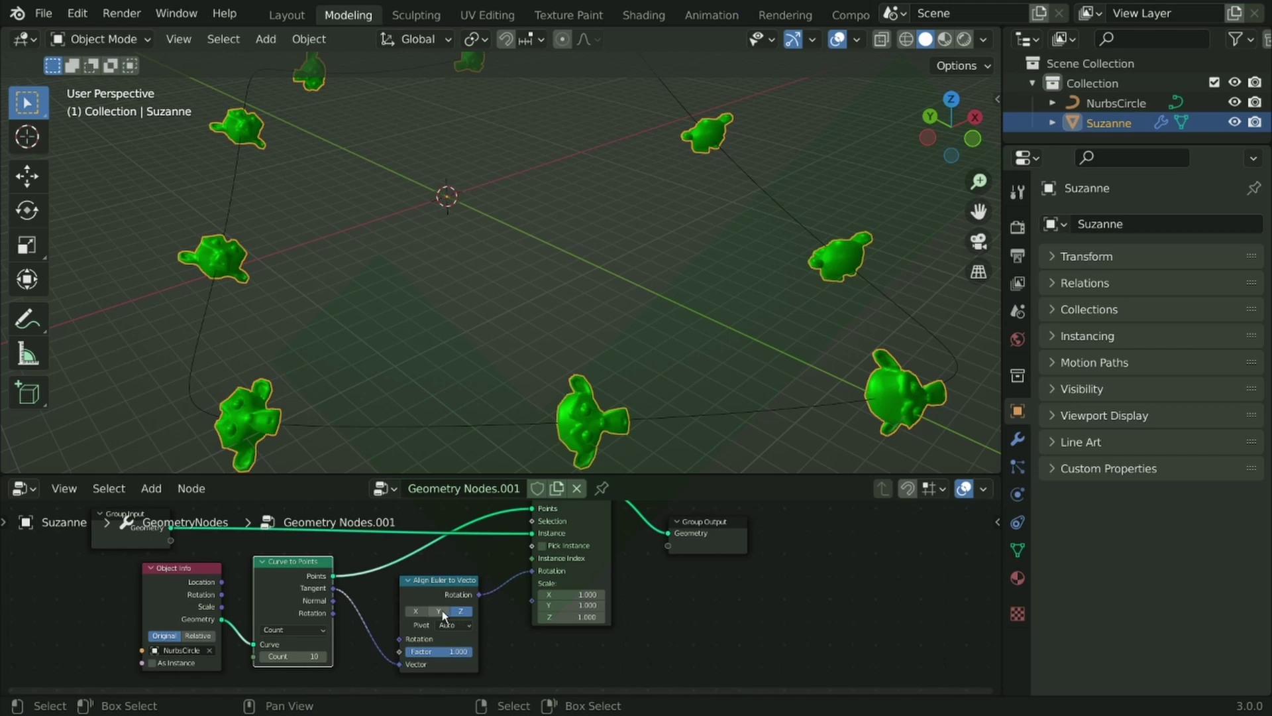
{"action": "left_click", "coordinate": [438, 610]}
{"action": "left_click_drag", "start_coordinate": [327, 660], "coordinate": [324, 660]}
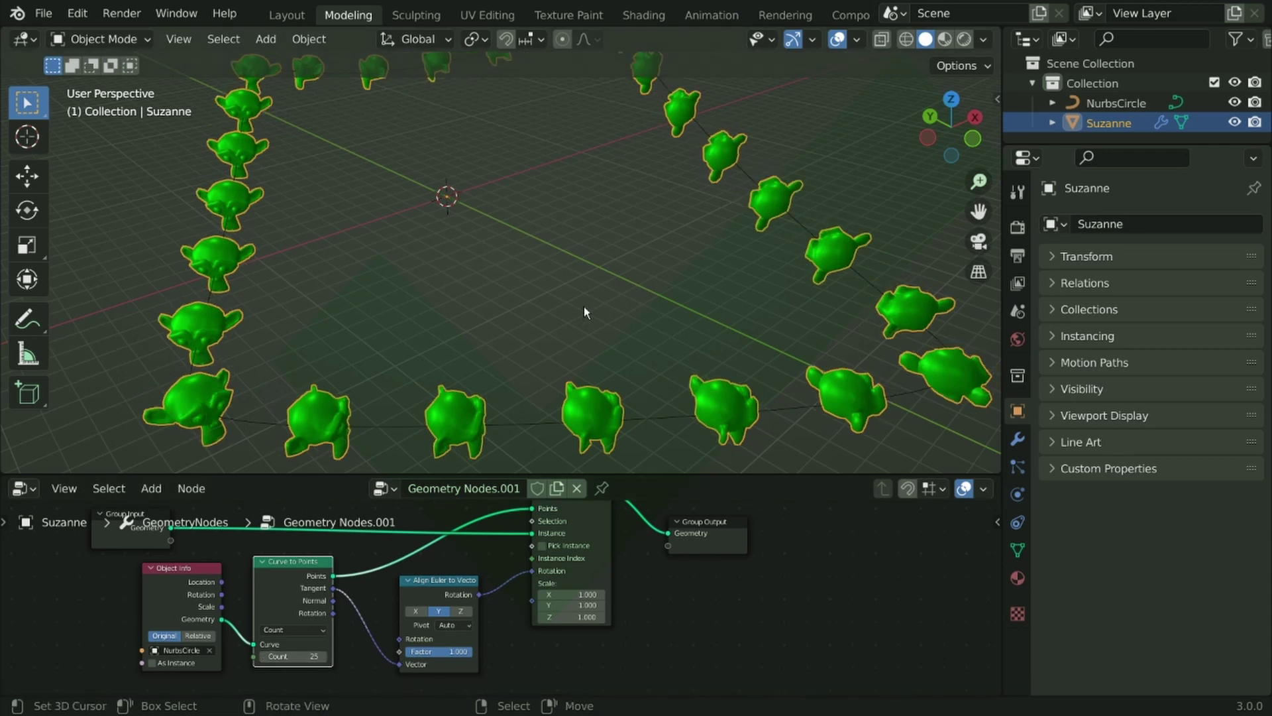
{"action": "mouse_move", "coordinate": [584, 306]}
{"action": "middle_mouse_down"}
{"action": "mouse_move", "coordinate": [595, 309]}
{"action": "mouse_move", "coordinate": [488, 347]}
{"action": "mouse_move", "coordinate": [538, 248]}
{"action": "mouse_move", "coordinate": [636, 275]}
{"action": "mouse_move", "coordinate": [451, 273]}
{"action": "mouse_move", "coordinate": [318, 291]}
{"action": "middle_mouse_up"}
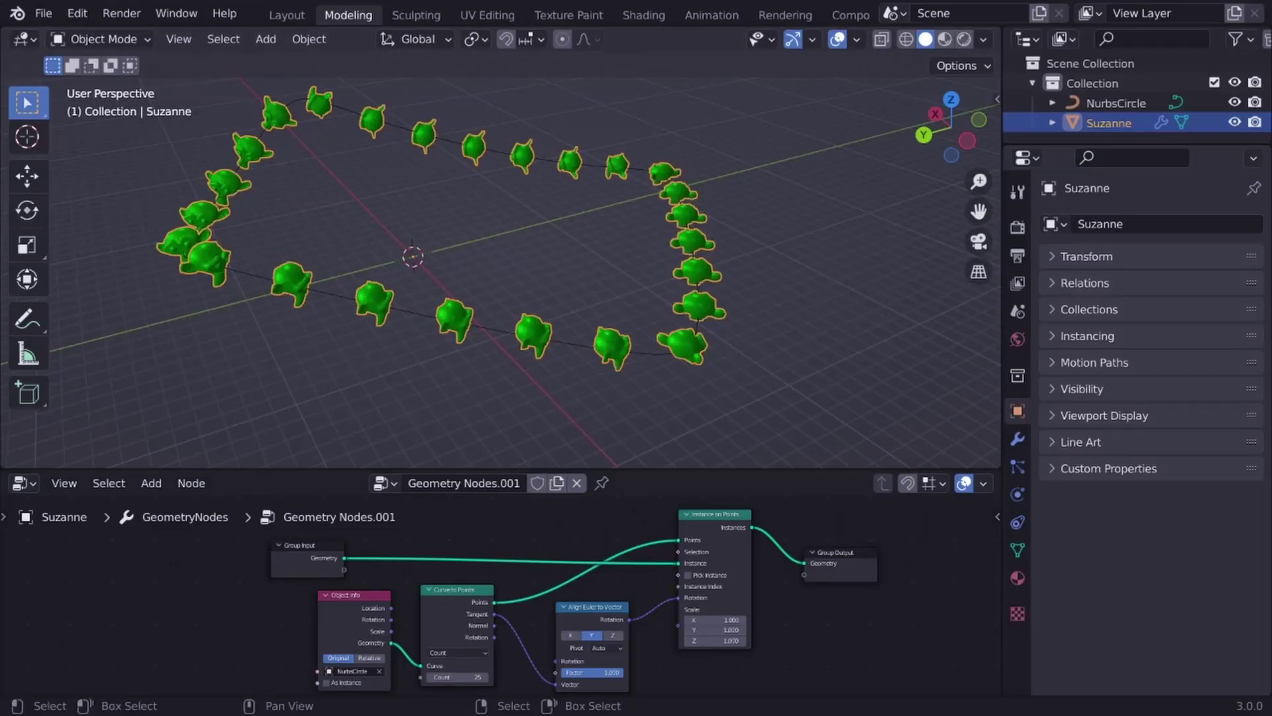
Enlarge the node editor, select Curve to Points, Align Euler to Vector and Instance on Points, then open the Node menu
{"action": "left_click_drag", "start_coordinate": [344, 468], "coordinate": [344, 244]}
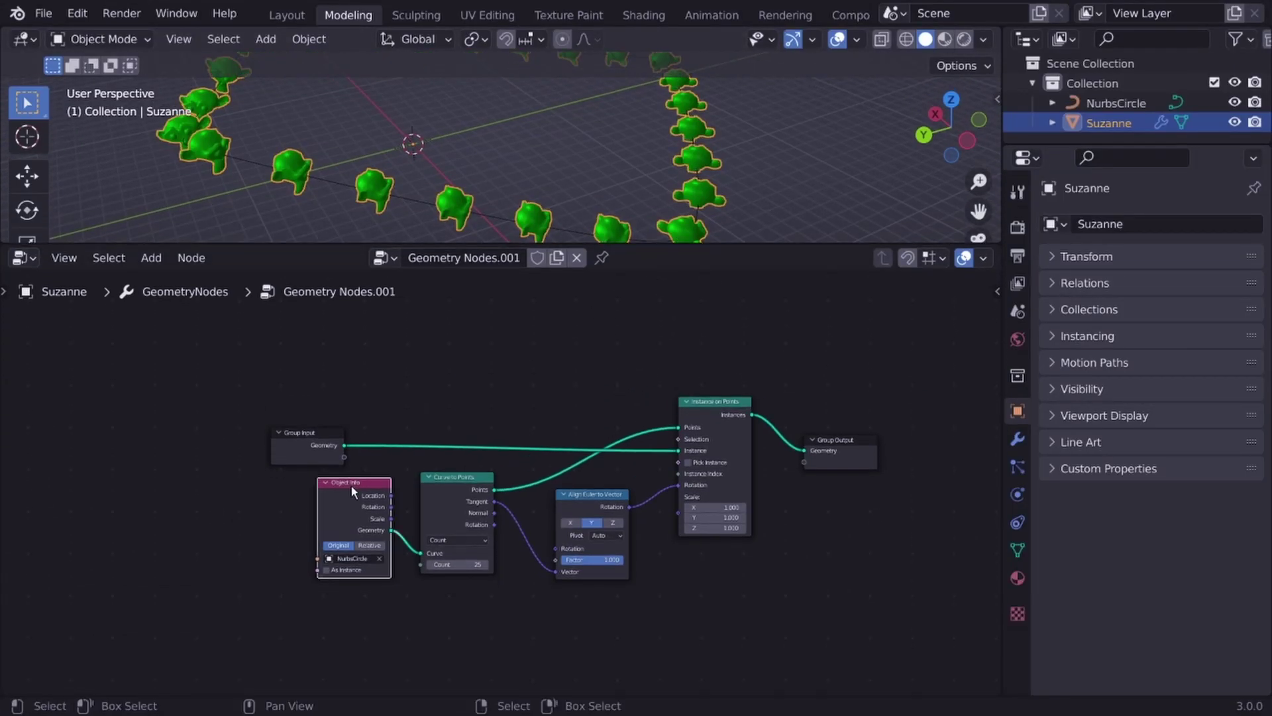
{"action": "left_click", "coordinate": [449, 487], "text": "shift"}
{"action": "left_click", "coordinate": [570, 507], "text": "shift"}
{"action": "left_click", "coordinate": [699, 418], "text": "shift"}
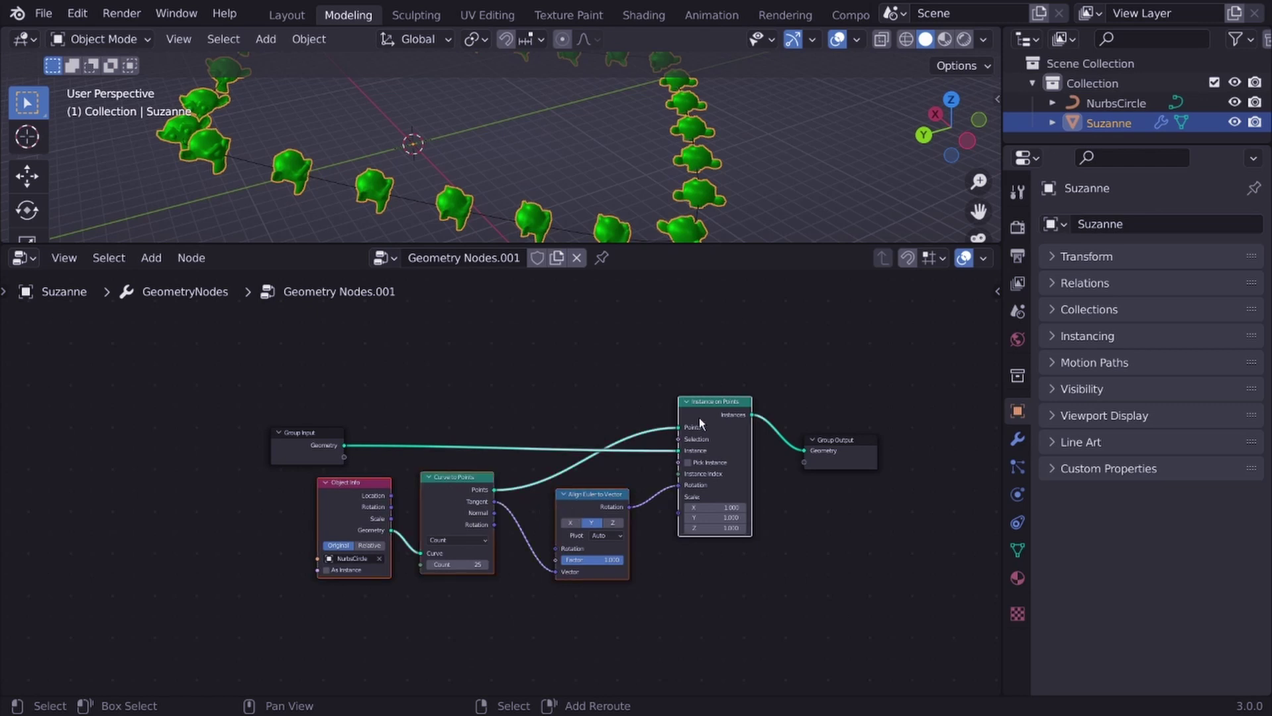
{"action": "left_click", "coordinate": [197, 259]}
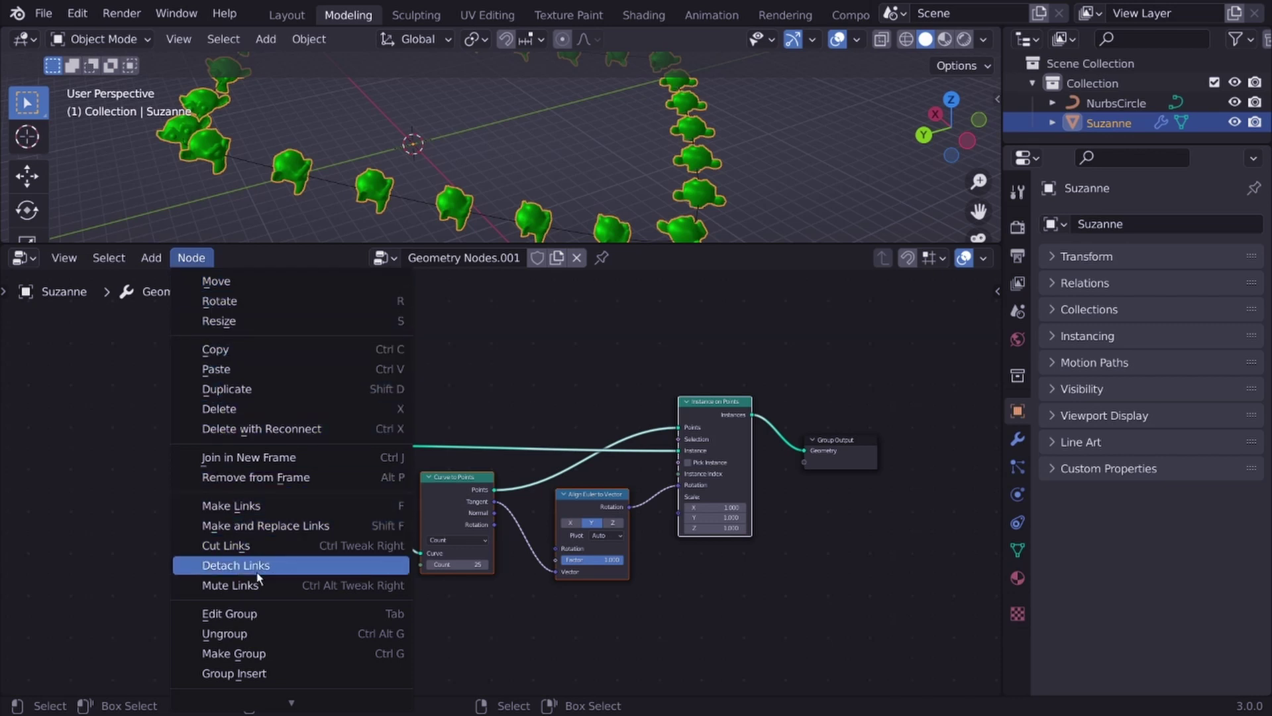
Group the selected instancing nodes and show the group's inputs and outputs in the side panel
{"action": "left_click", "coordinate": [265, 647]}
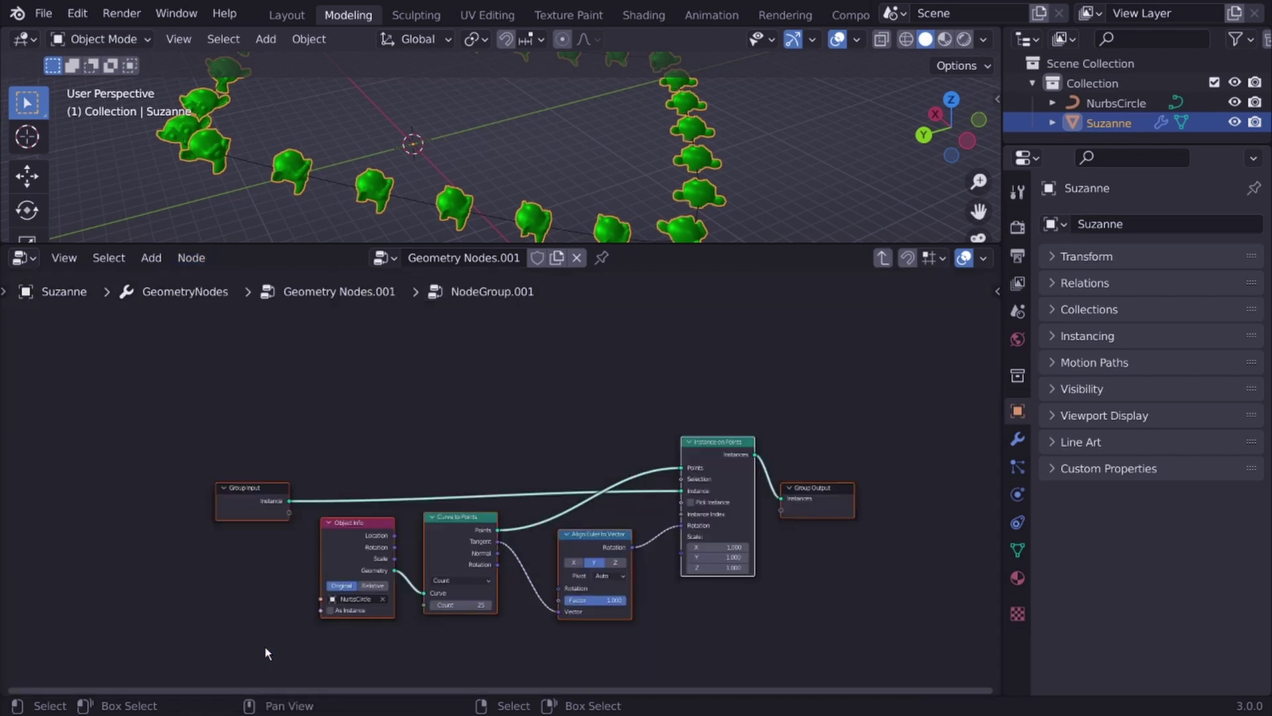
{"action": "left_click", "coordinate": [374, 450]}
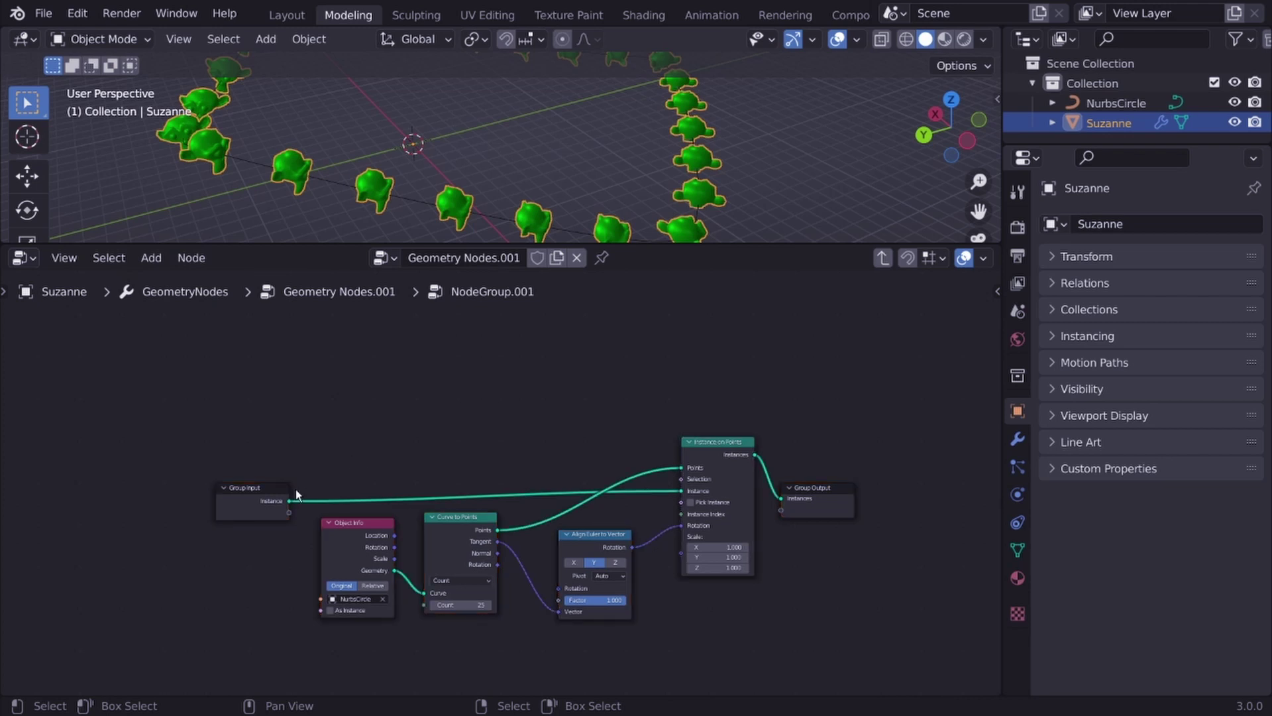
{"action": "left_click", "coordinate": [269, 493]}
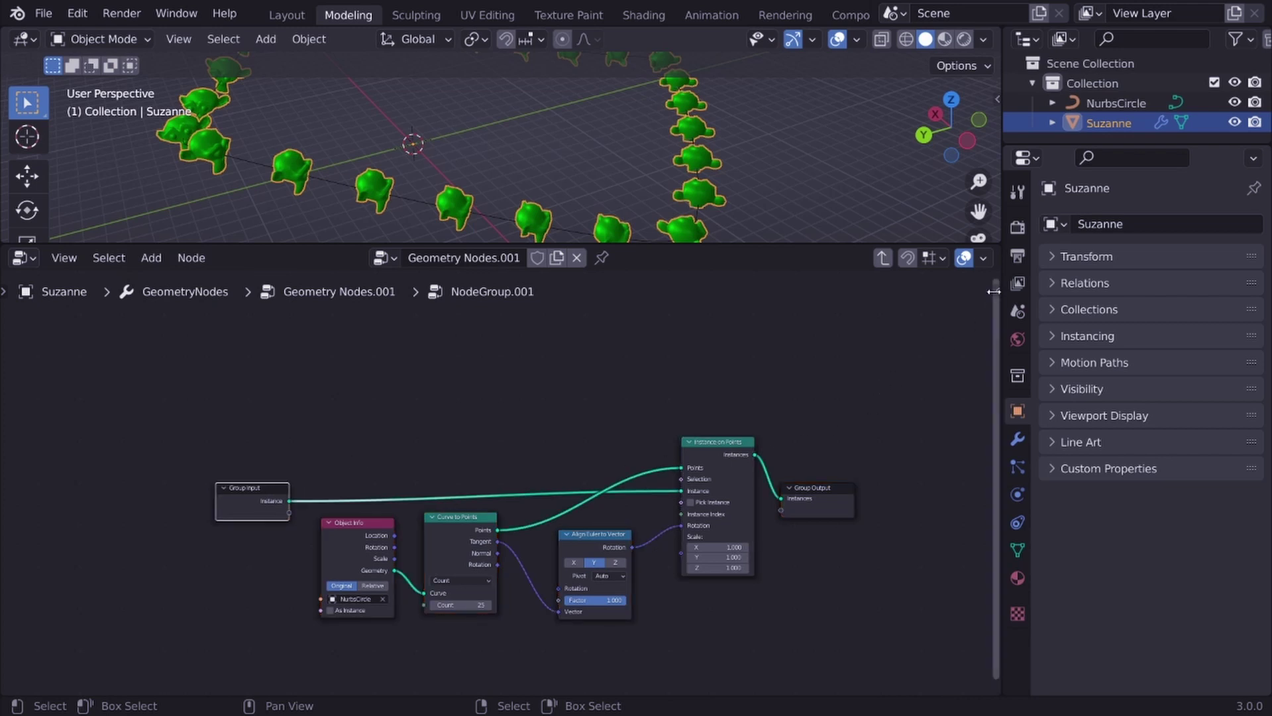
{"action": "left_click", "coordinate": [993, 292]}
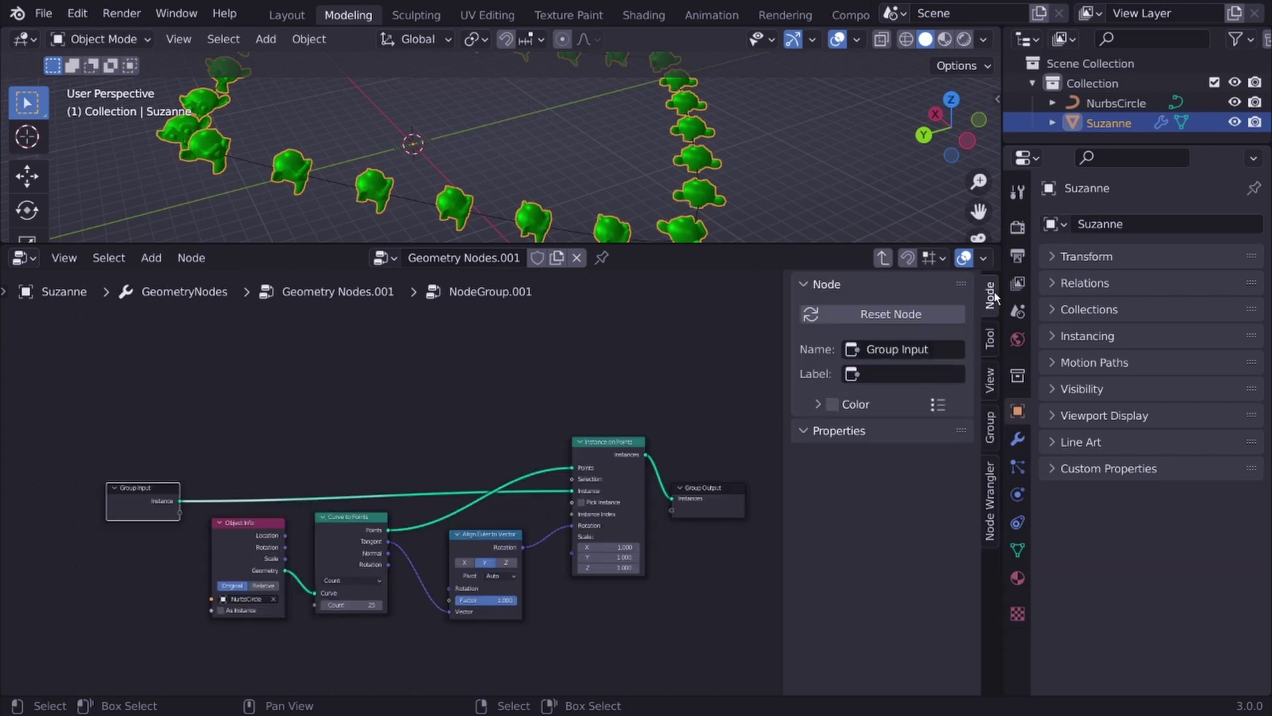
{"action": "left_click", "coordinate": [991, 427]}
Add an Object-type group input named 'curve'
{"action": "left_click", "coordinate": [956, 314]}
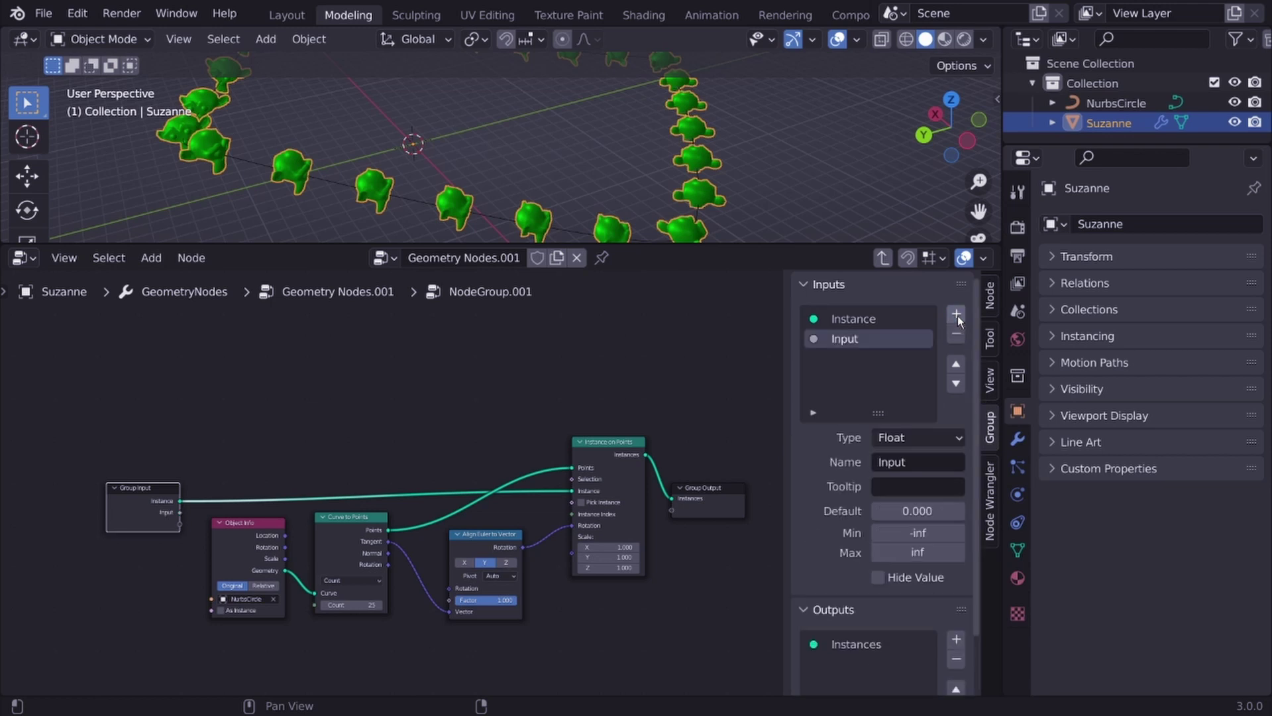
{"action": "left_click", "coordinate": [912, 440]}
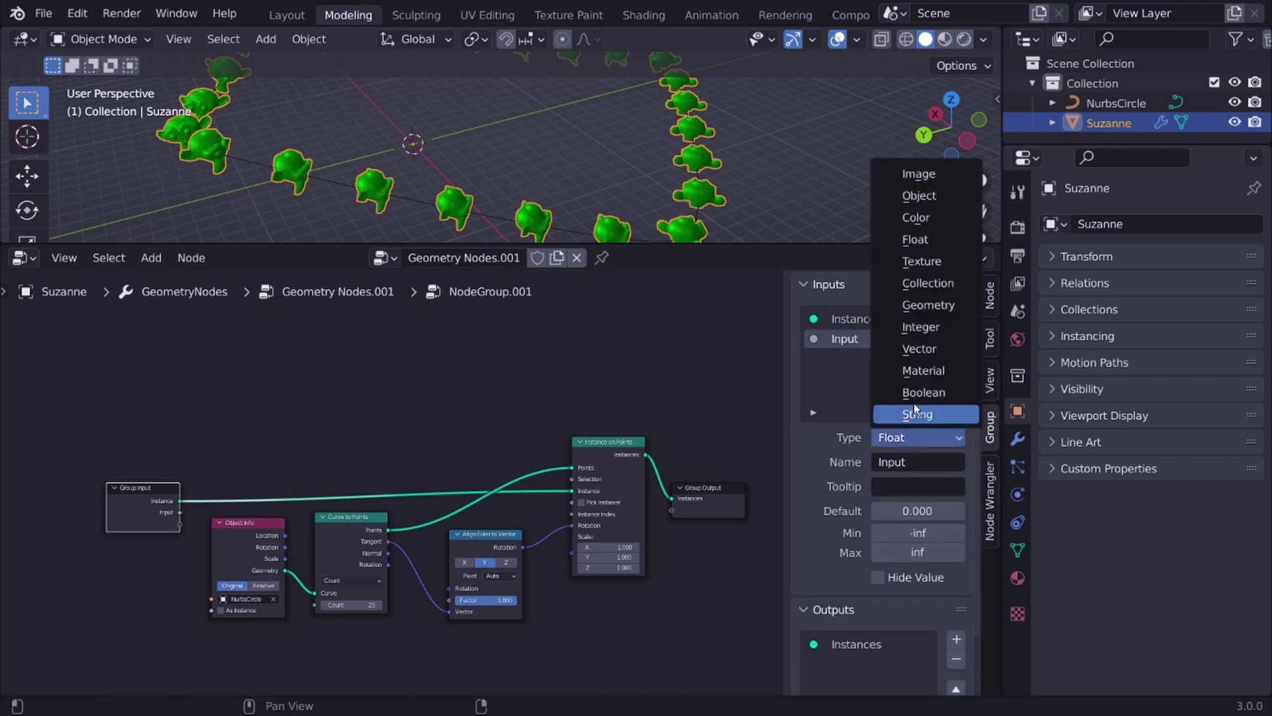
{"action": "left_click", "coordinate": [912, 198]}
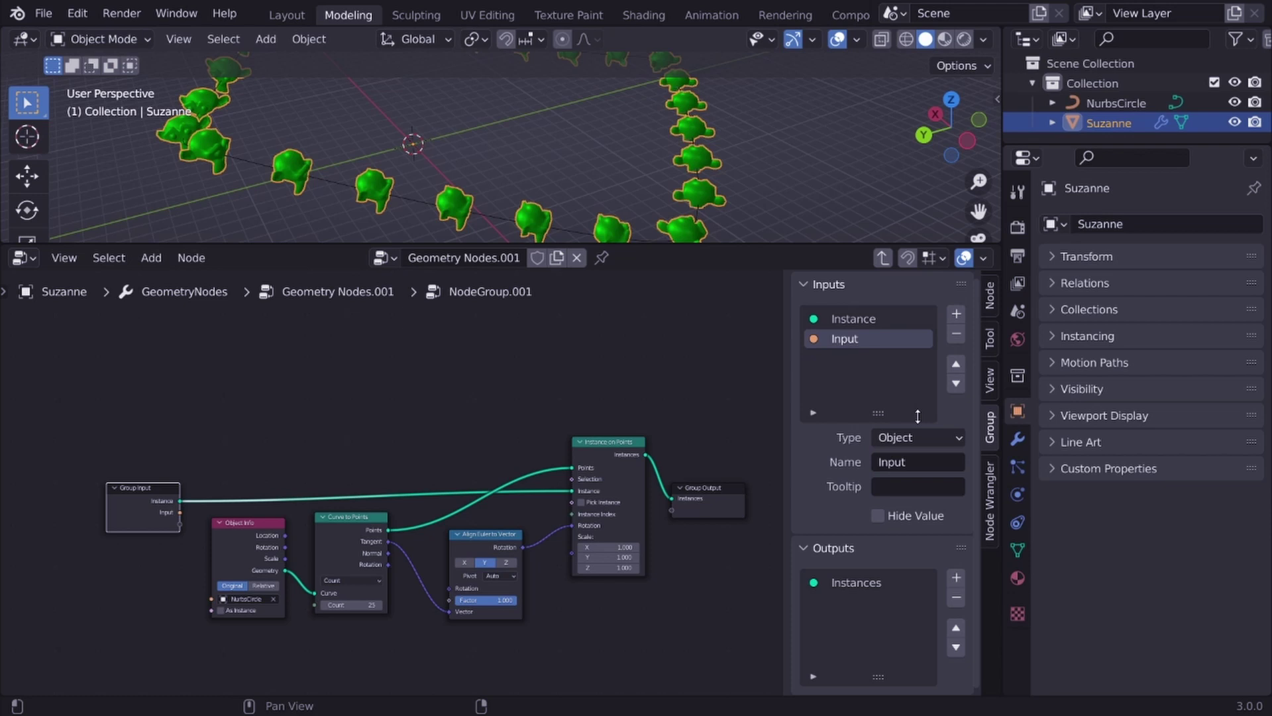
{"action": "left_click", "coordinate": [921, 461]}
{"action": "type", "text": "curve"}
{"action": "key", "text": "Return"}
Add an Integer group input named 'count' with minimum 0 and default 10
{"action": "left_click", "coordinate": [956, 315]}
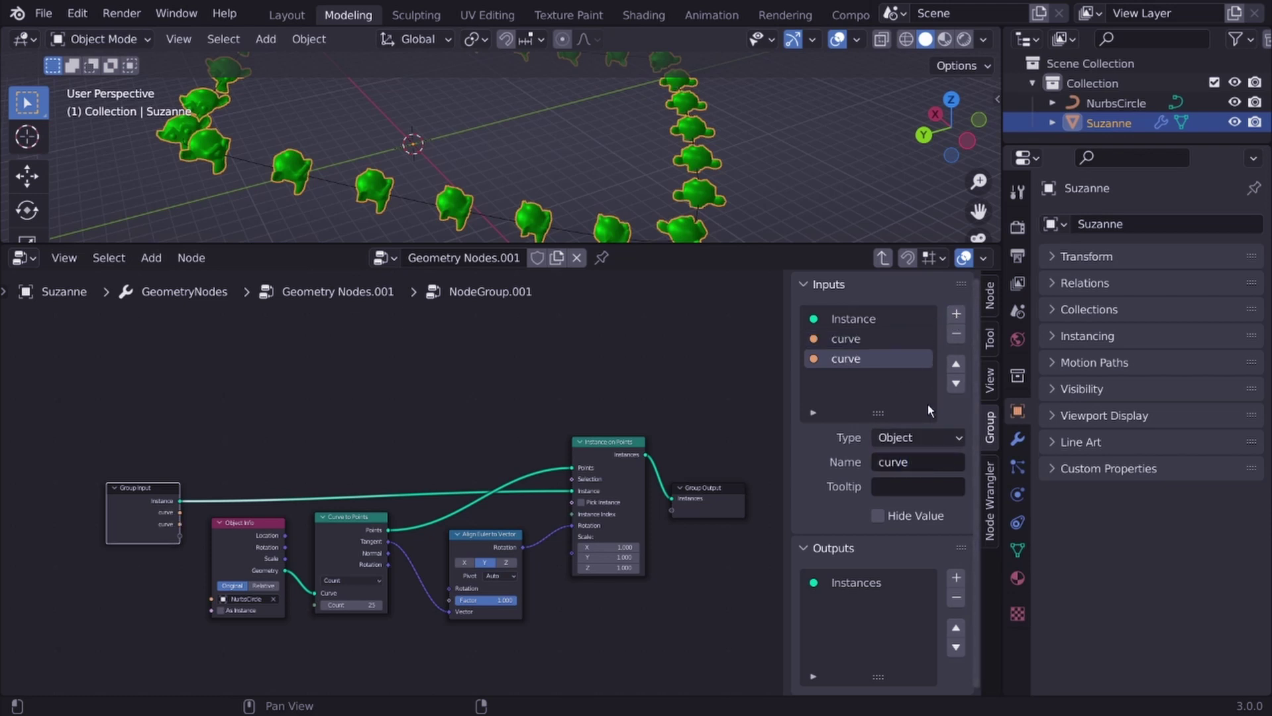
{"action": "left_click", "coordinate": [923, 439]}
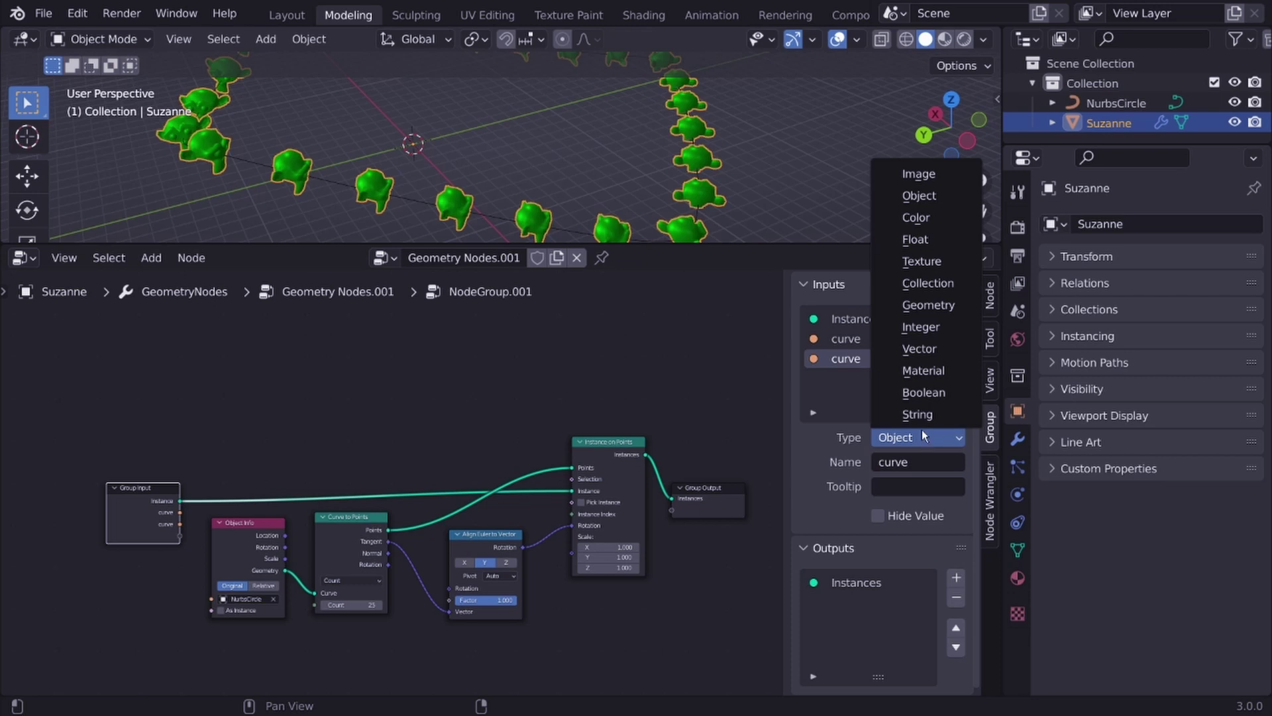
{"action": "left_click", "coordinate": [926, 325]}
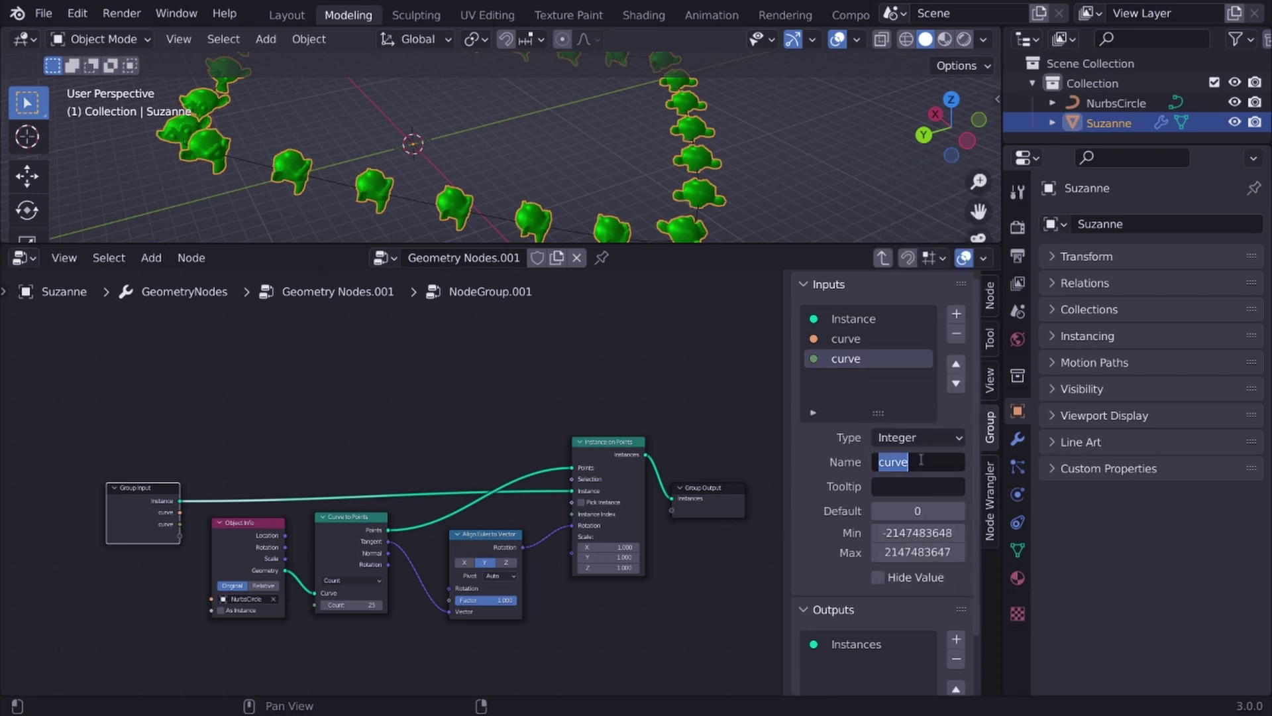
{"action": "type", "text": "count"}
{"action": "key", "text": "Return"}
{"action": "left_click", "coordinate": [913, 532]}
{"action": "type", "text": "0"}
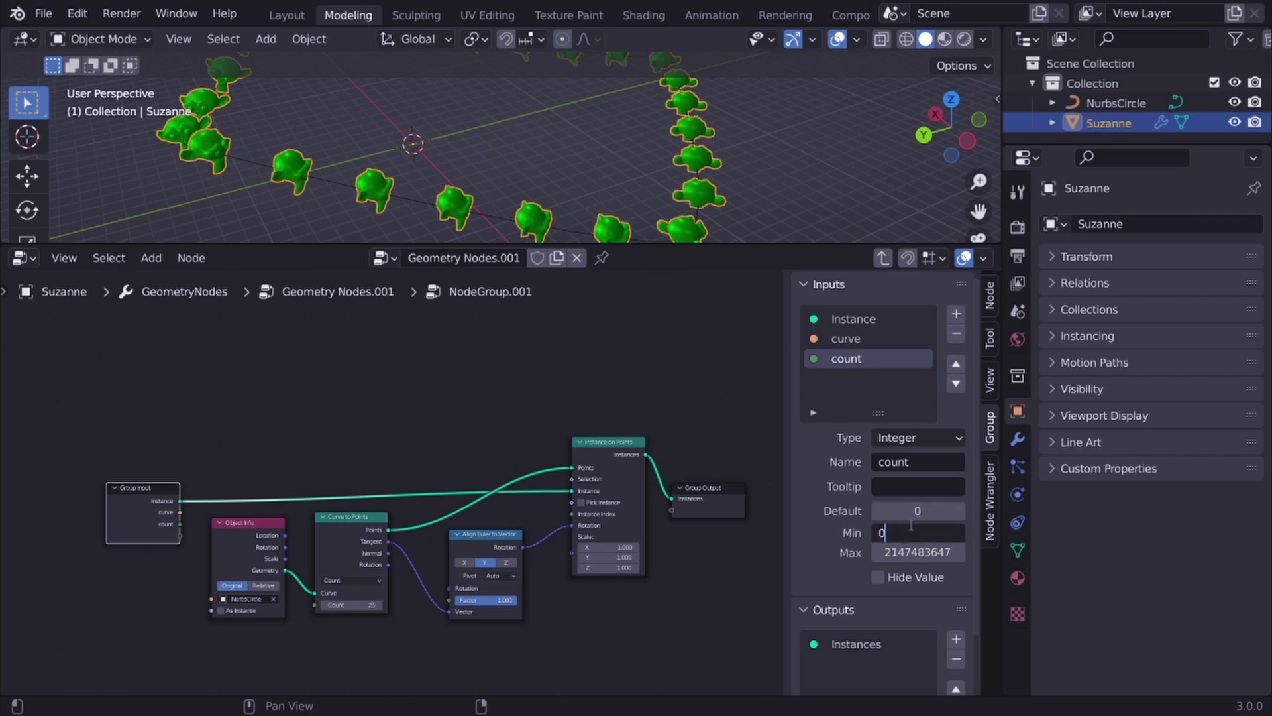
{"action": "key", "text": "Return"}
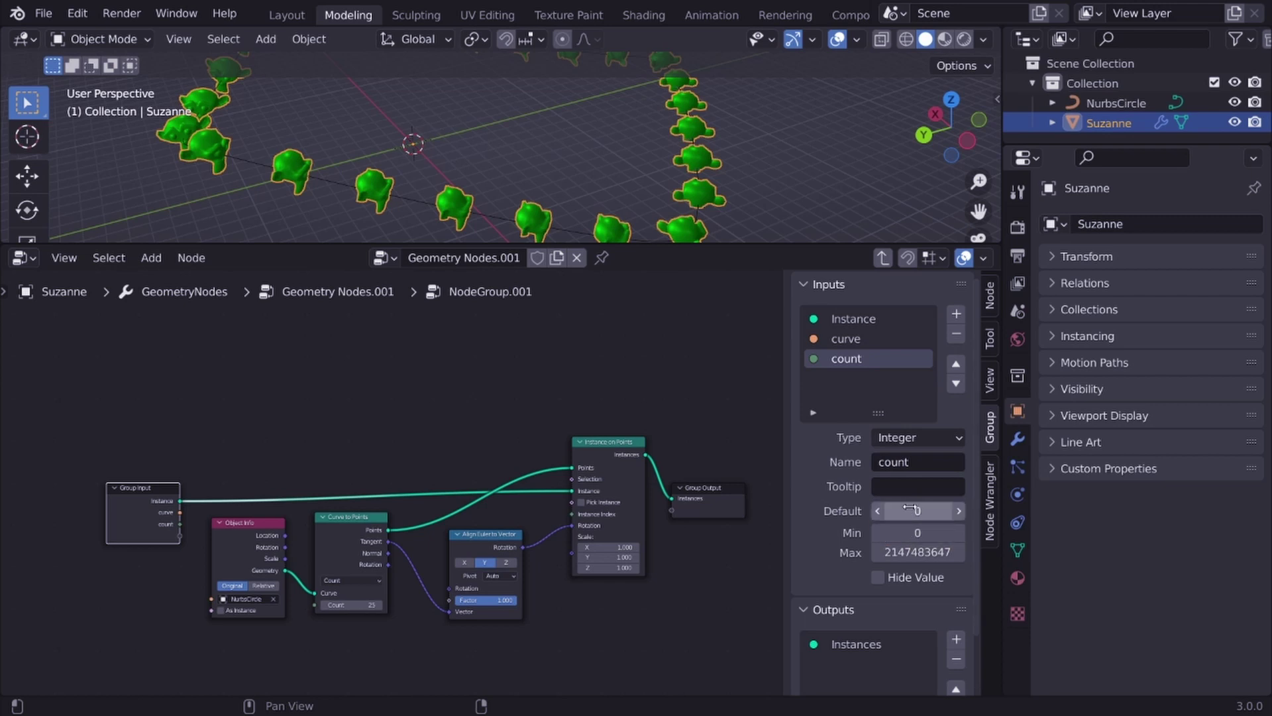
{"action": "left_click", "coordinate": [917, 509]}
{"action": "type", "text": "1"}
{"action": "key", "text": "Return"}
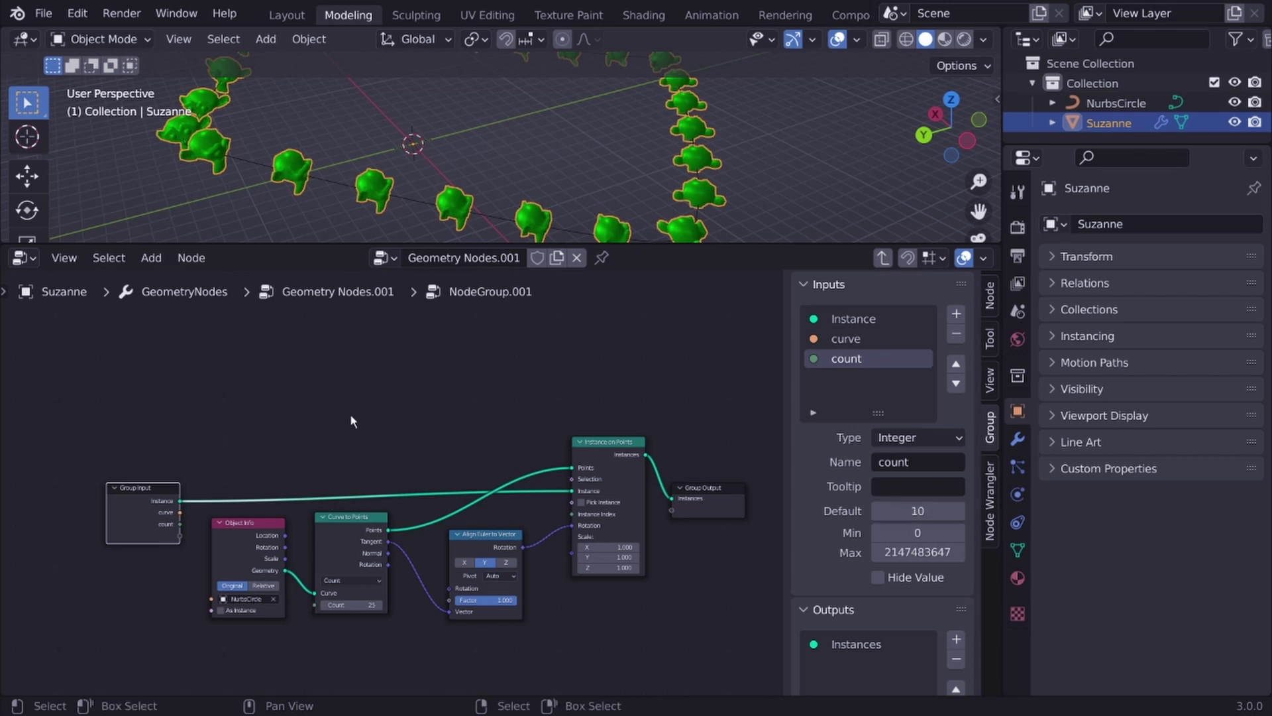
Link 'count' to the point count and 'curve' to Object Info, then exit the group
{"action": "left_click_drag", "start_coordinate": [180, 524], "coordinate": [316, 605]}
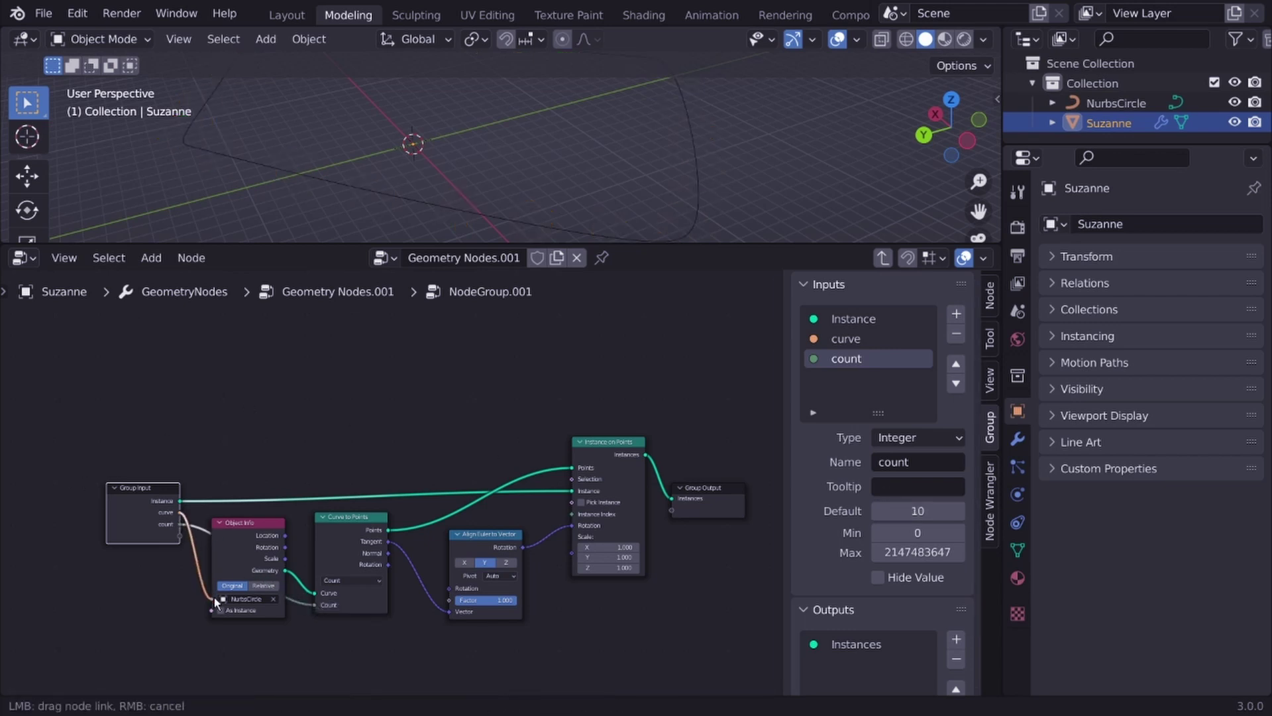
{"action": "left_click_drag", "start_coordinate": [180, 513], "coordinate": [218, 586]}
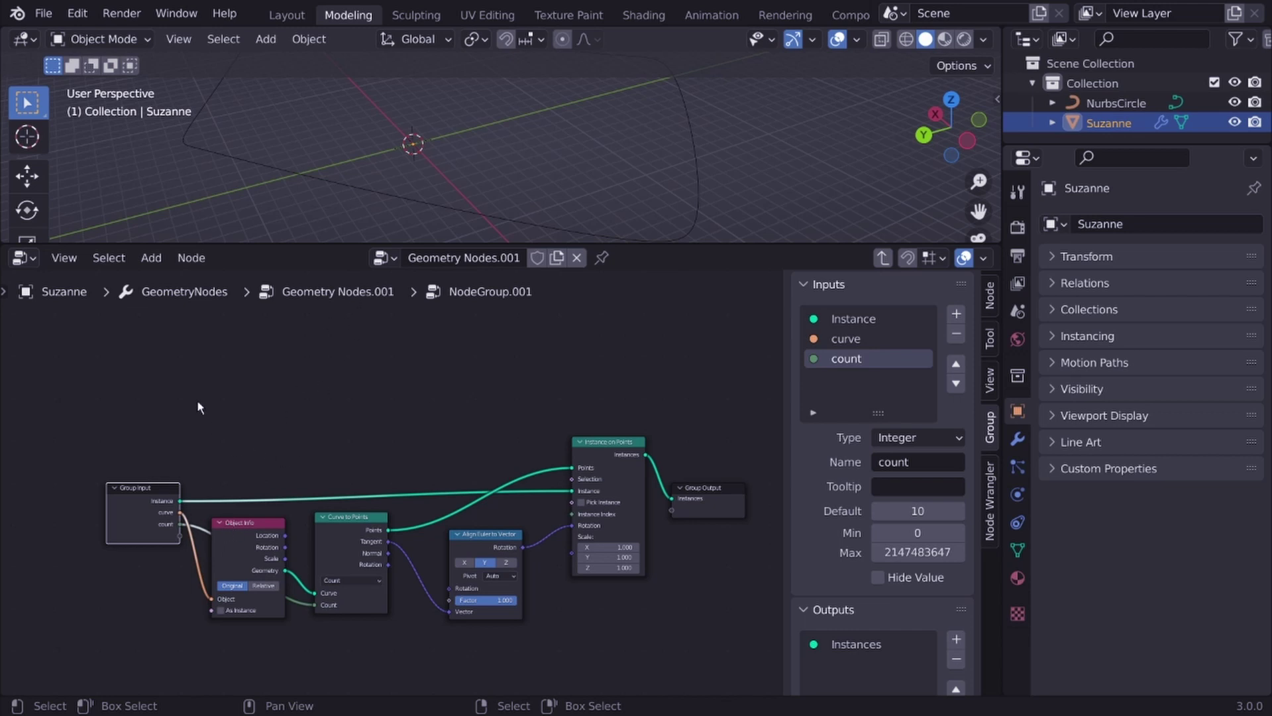
{"action": "key", "text": "Tab"}
Set the group node's curve to NurbsCircle and raise the Suzanne instance count
{"action": "scroll", "coordinate": [393, 527], "scroll_direction": "up", "scroll_amount": 3}
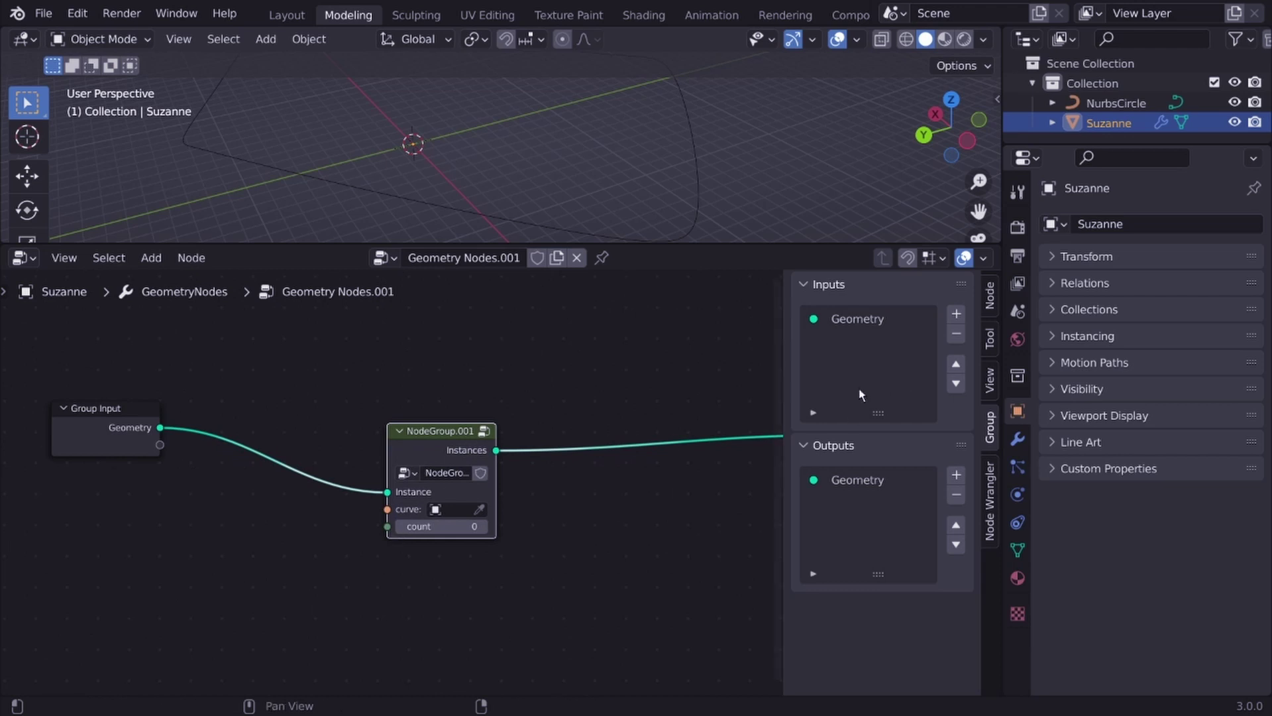
{"action": "left_click", "coordinate": [440, 508]}
{"action": "left_click", "coordinate": [449, 531]}
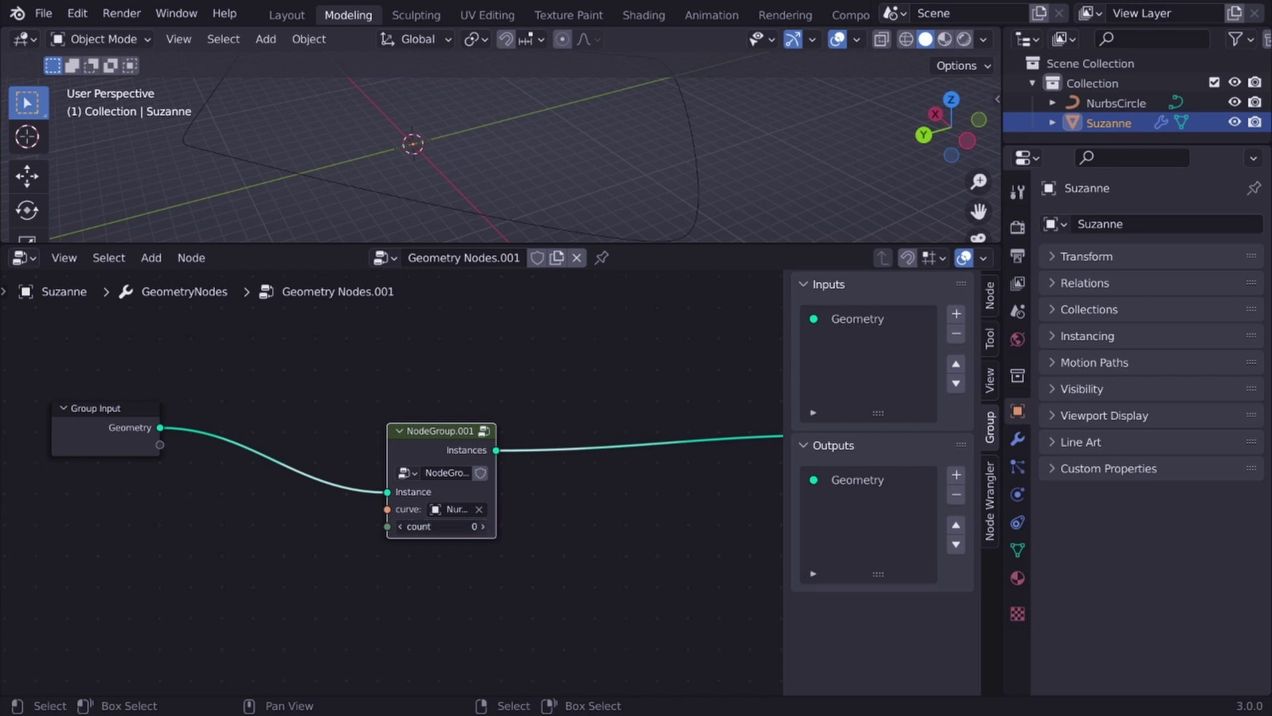
{"action": "left_click_drag", "start_coordinate": [431, 526], "coordinate": [530, 510]}
Enlarge the 3D view, hide the sidebar, and increase the count to 25
{"action": "scroll", "coordinate": [437, 526], "scroll_direction": "down", "scroll_amount": 2}
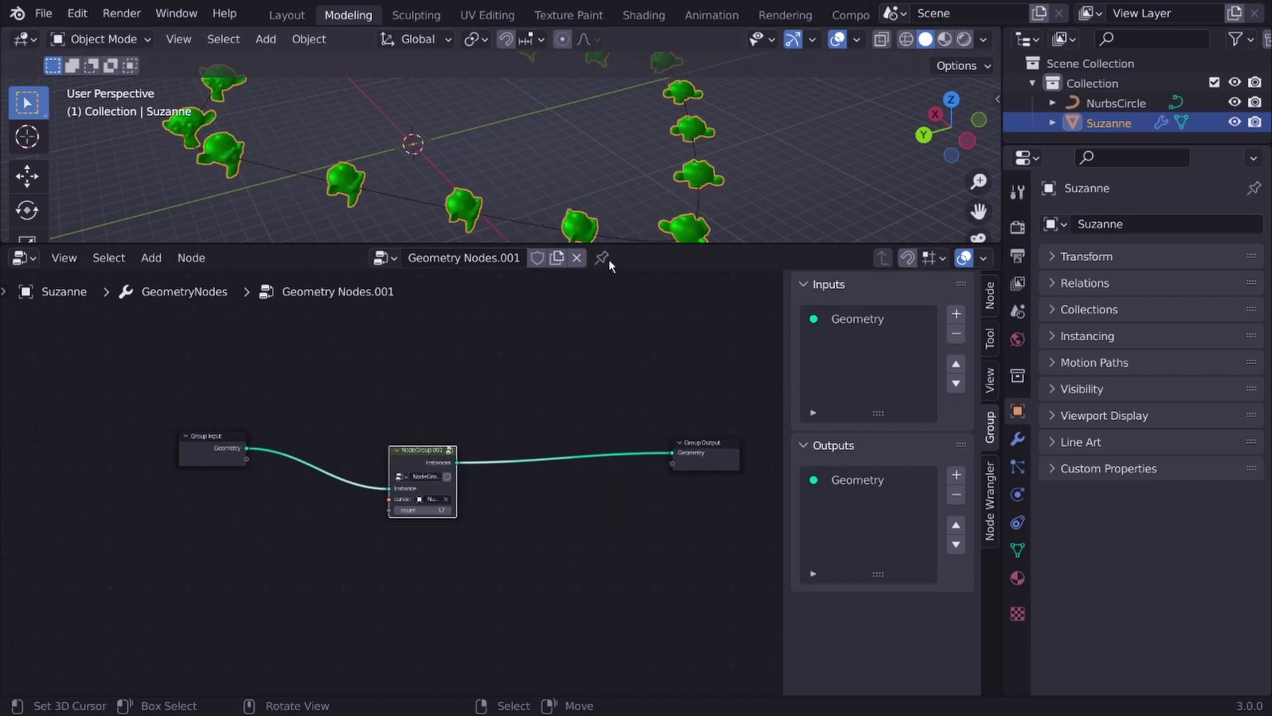
{"action": "left_click_drag", "start_coordinate": [613, 245], "coordinate": [613, 438]}
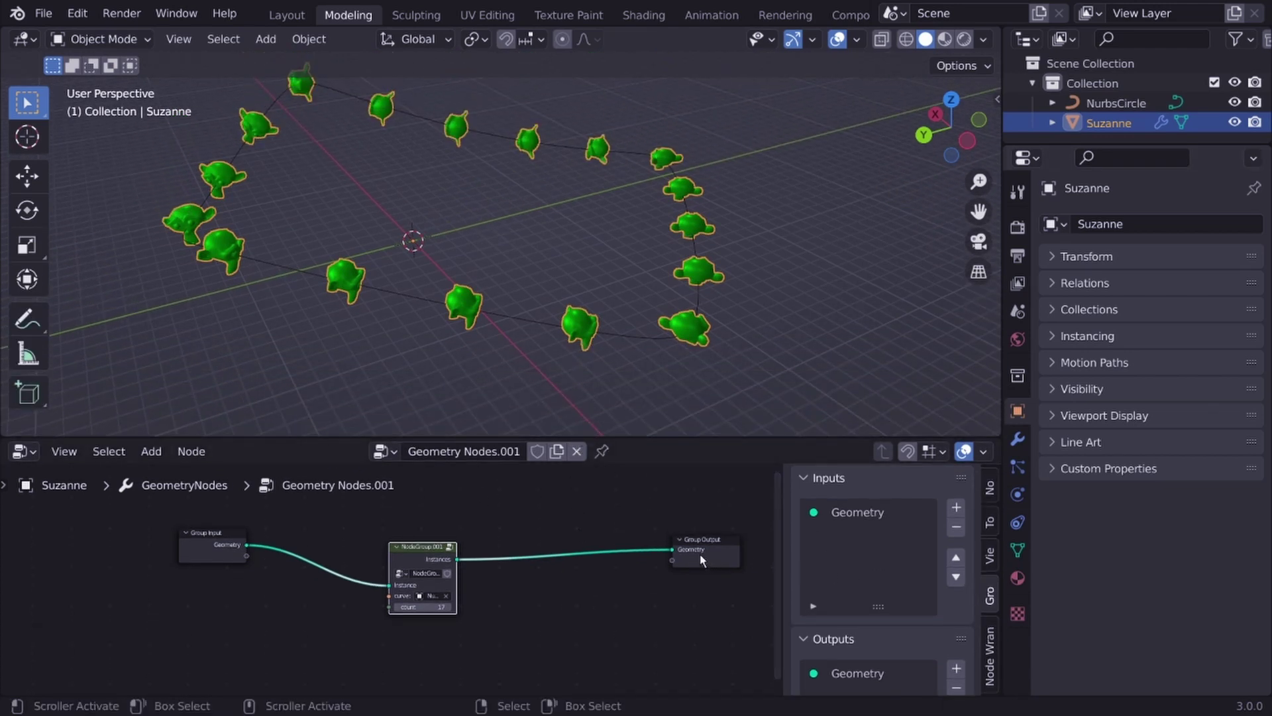
{"action": "key", "text": "n"}
{"action": "scroll", "coordinate": [583, 599], "scroll_direction": "up", "scroll_amount": 1}
{"action": "left_click_drag", "start_coordinate": [550, 609], "coordinate": [618, 613]}
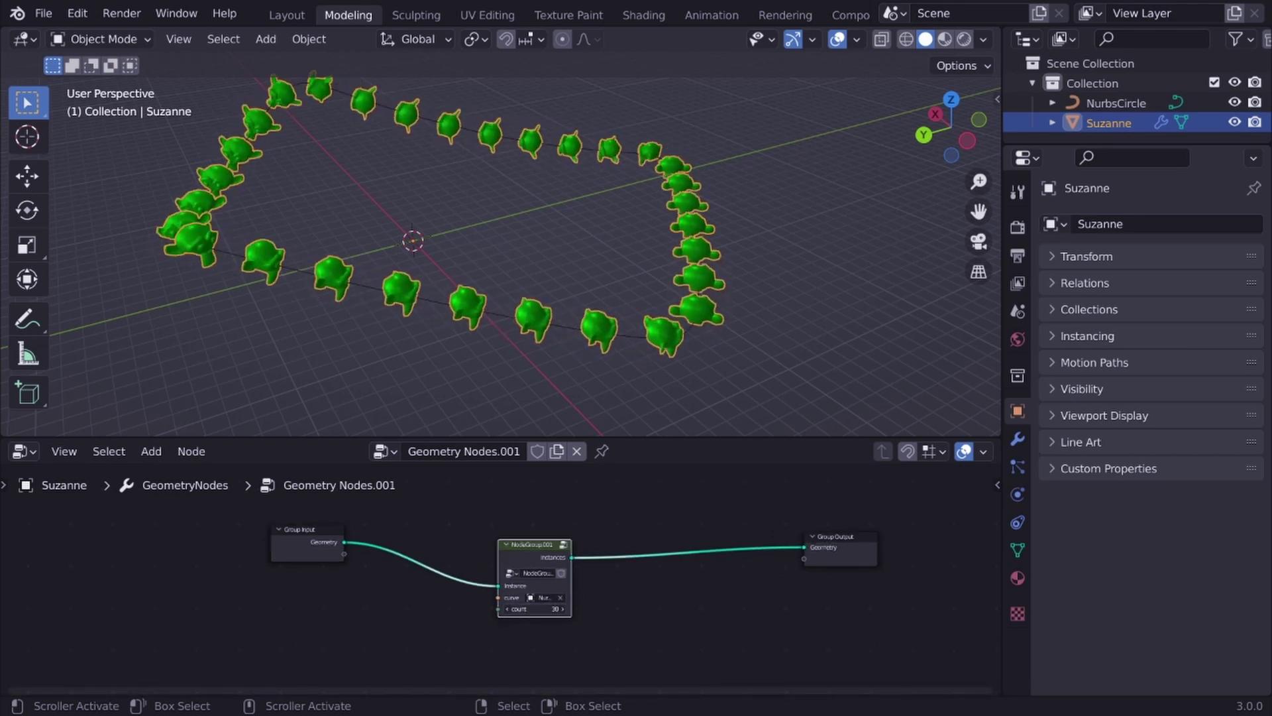
{"action": "mouse_move", "coordinate": [617, 613]}
{"action": "middle_mouse_down"}
{"action": "mouse_move", "coordinate": [622, 559]}
{"action": "mouse_move", "coordinate": [611, 548]}
{"action": "mouse_move", "coordinate": [606, 564]}
{"action": "middle_mouse_up"}
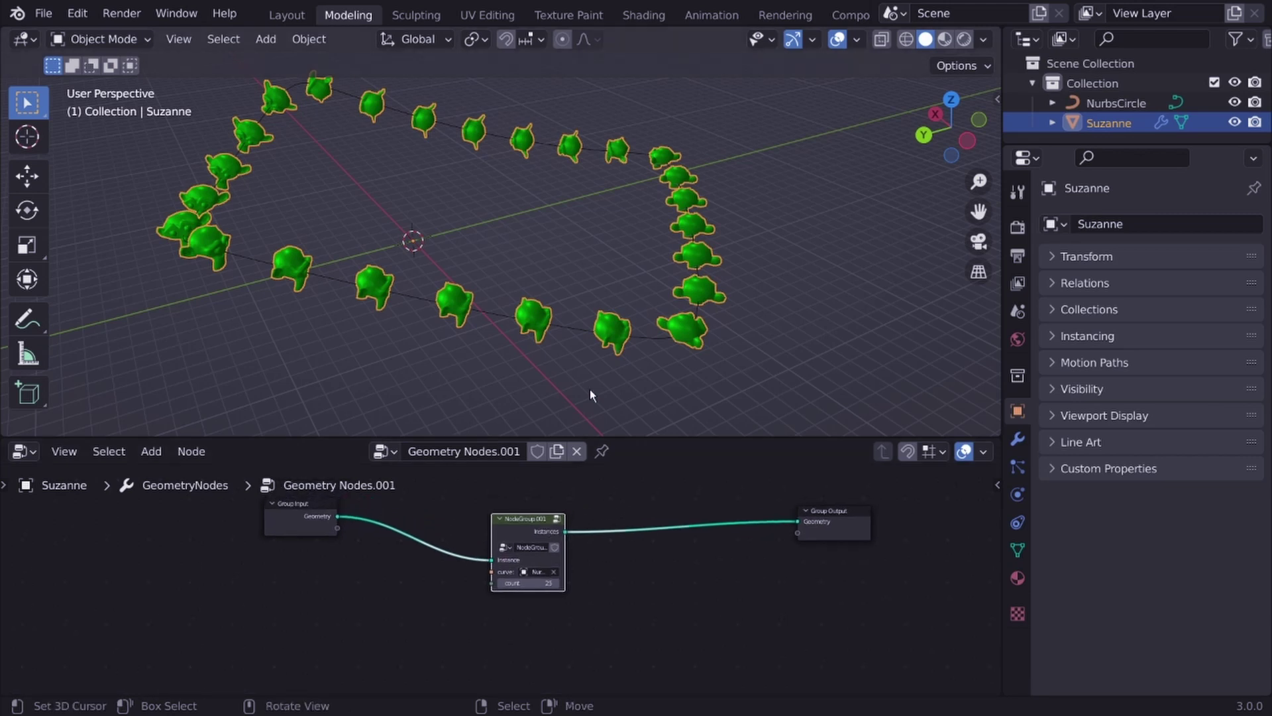
{"action": "left_click", "coordinate": [522, 251]}
Add a Bezier circle and move it to the right of the Suzanne ring
{"action": "scroll", "coordinate": [523, 251], "scroll_direction": "down", "scroll_amount": 1}
{"action": "key", "text": "shift+a"}
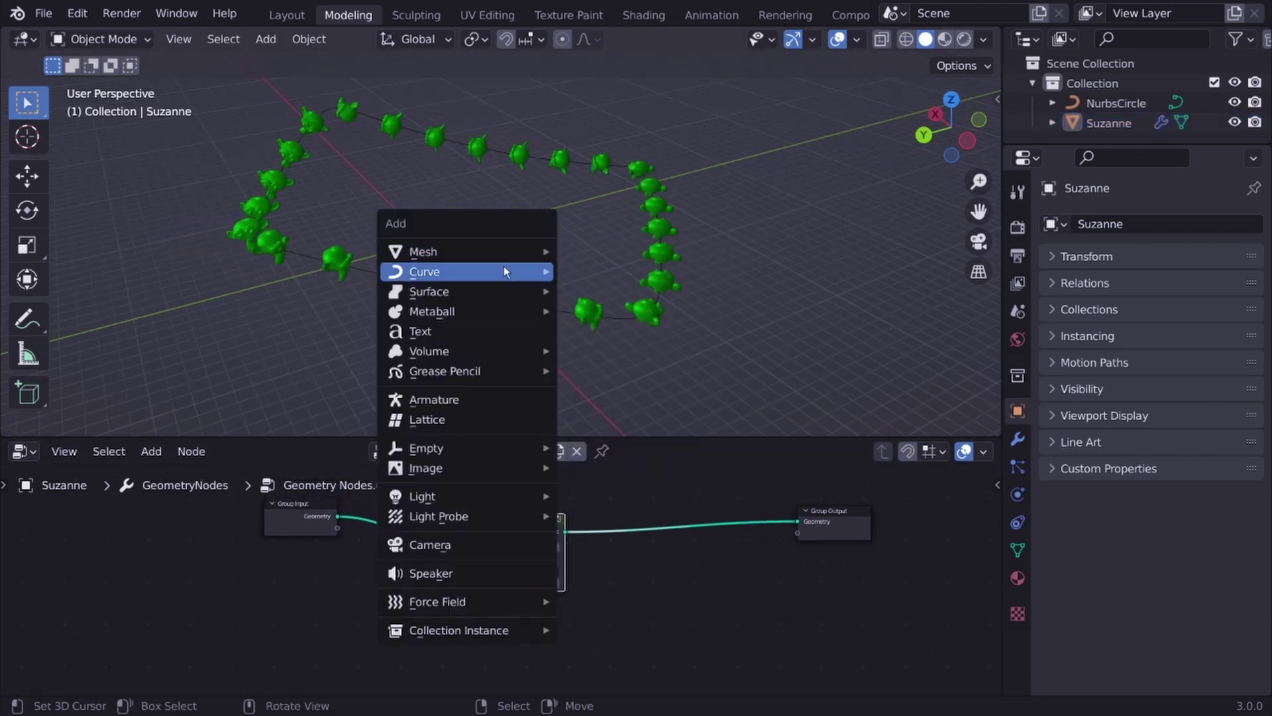
{"action": "left_click", "coordinate": [606, 287]}
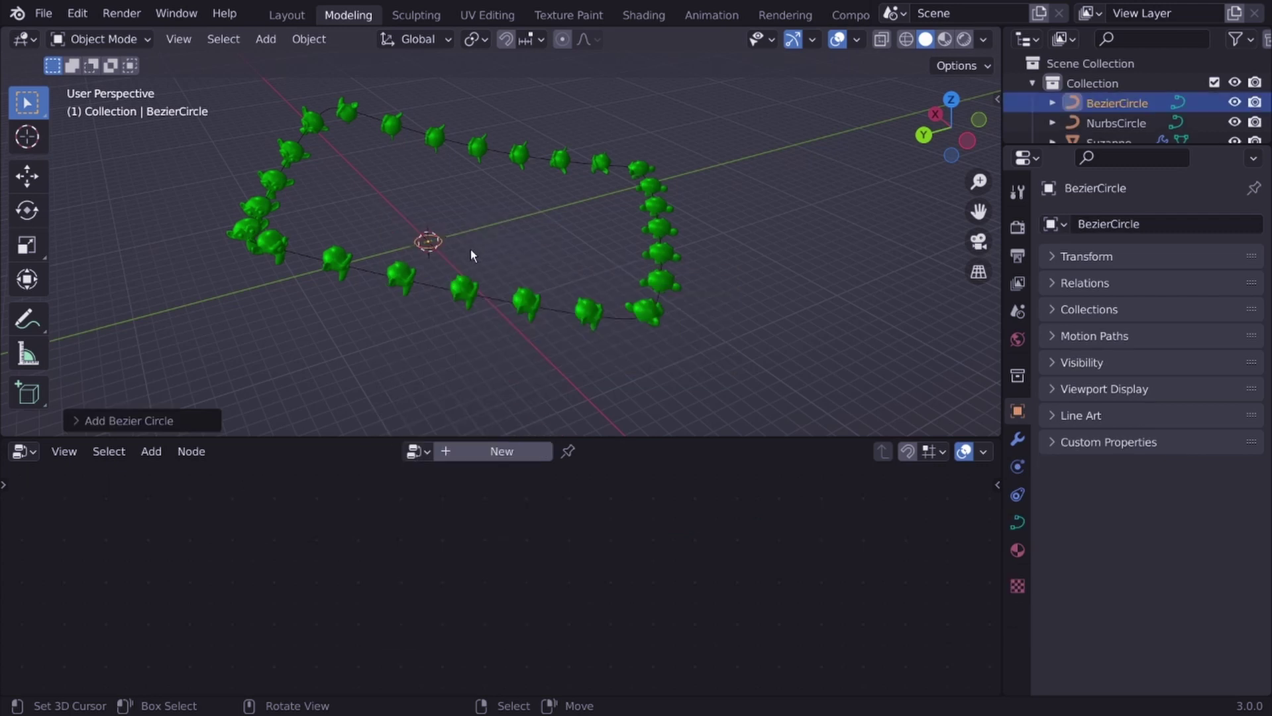
{"action": "key", "text": "g"}
{"action": "left_click", "coordinate": [813, 306]}
Scale the circle's points about 10x in Edit Mode, then reselect Suzanne
{"action": "key", "text": "Tab"}
{"action": "key", "text": "s"}
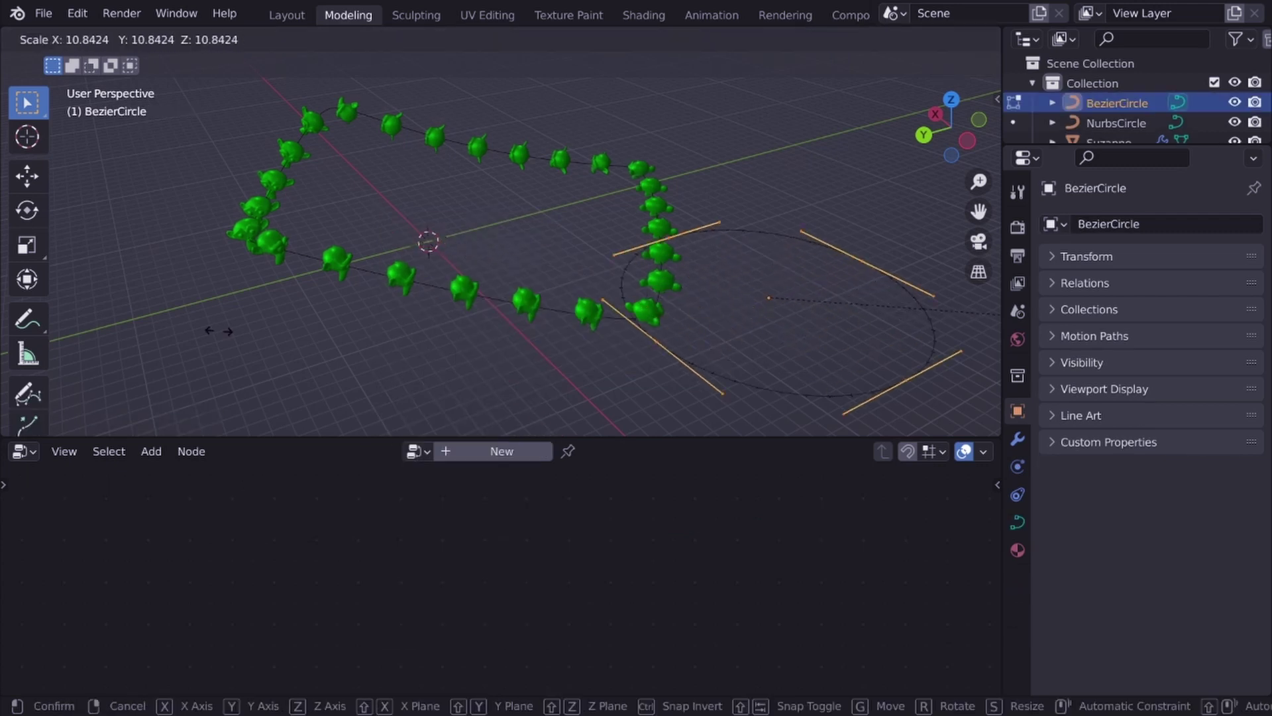
{"action": "left_click", "coordinate": [219, 331]}
{"action": "key", "text": "Tab"}
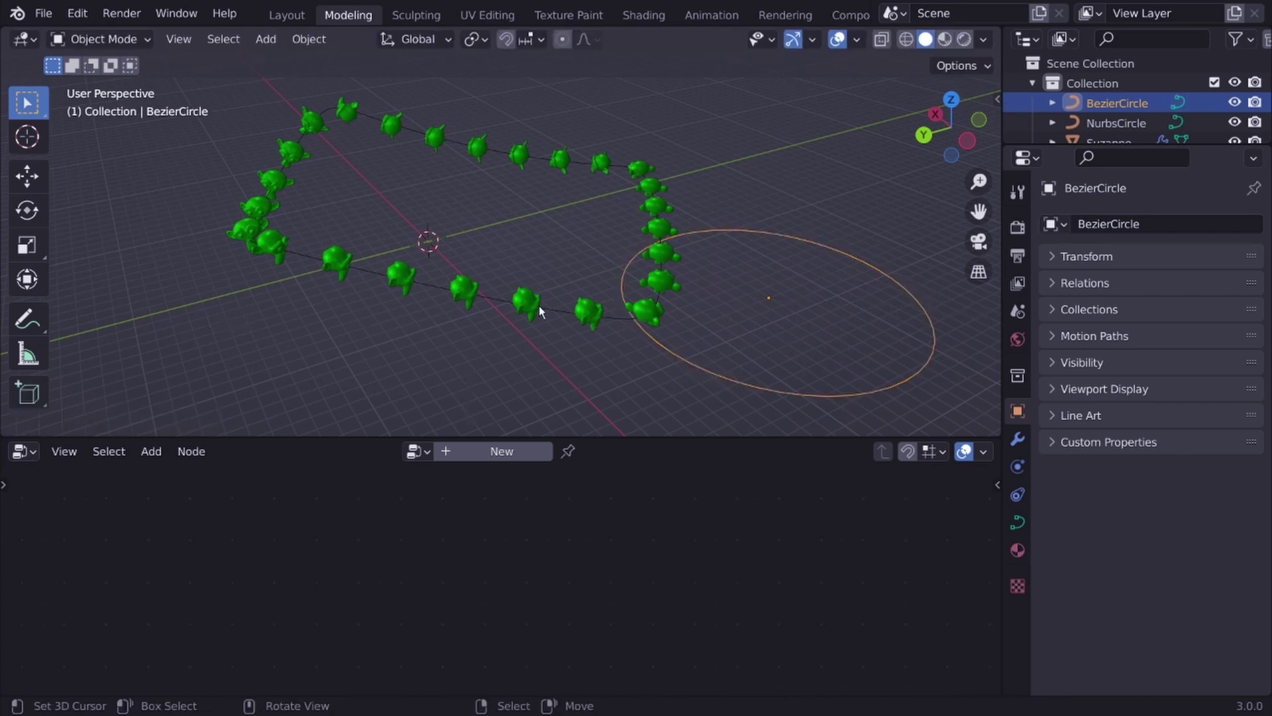
{"action": "left_click", "coordinate": [539, 305]}
Duplicate the node group below the original and feed it the input geometry
{"action": "key", "text": "shift+d"}
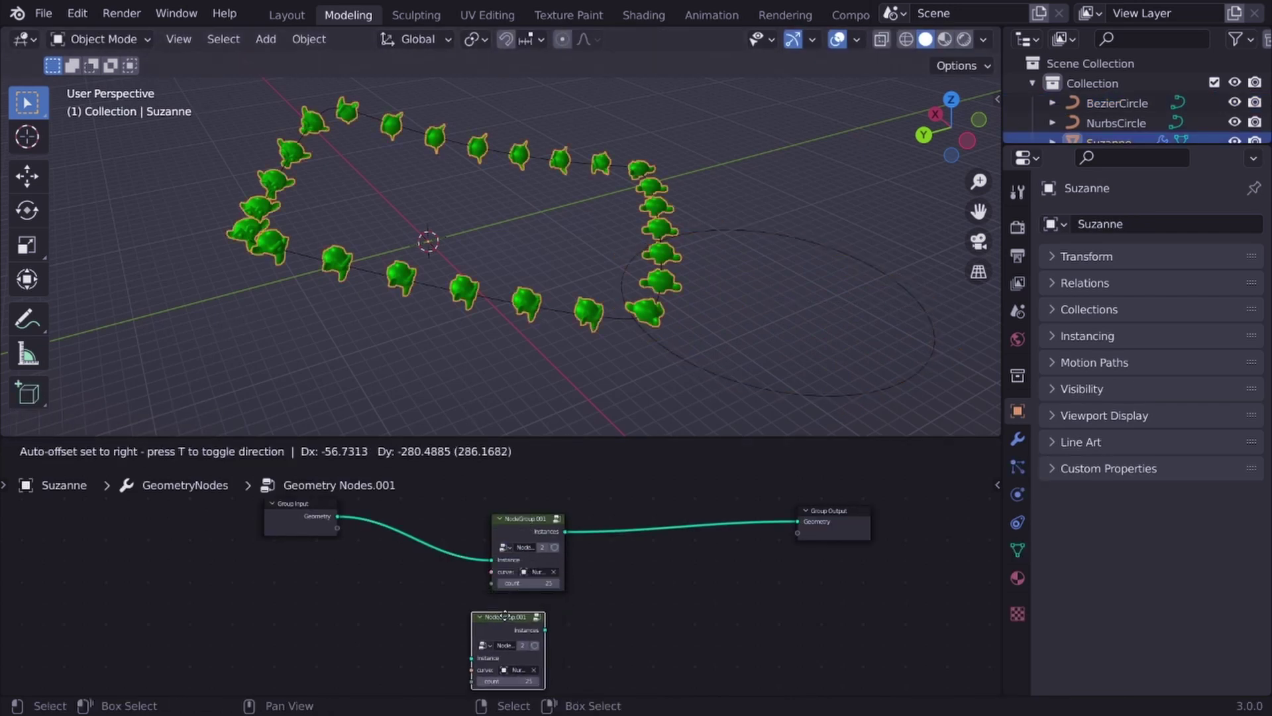
{"action": "left_click", "coordinate": [518, 615]}
{"action": "middle_click_drag", "start_coordinate": [362, 582], "coordinate": [366, 547]}
{"action": "scroll", "coordinate": [365, 547], "scroll_direction": "down", "scroll_amount": 2}
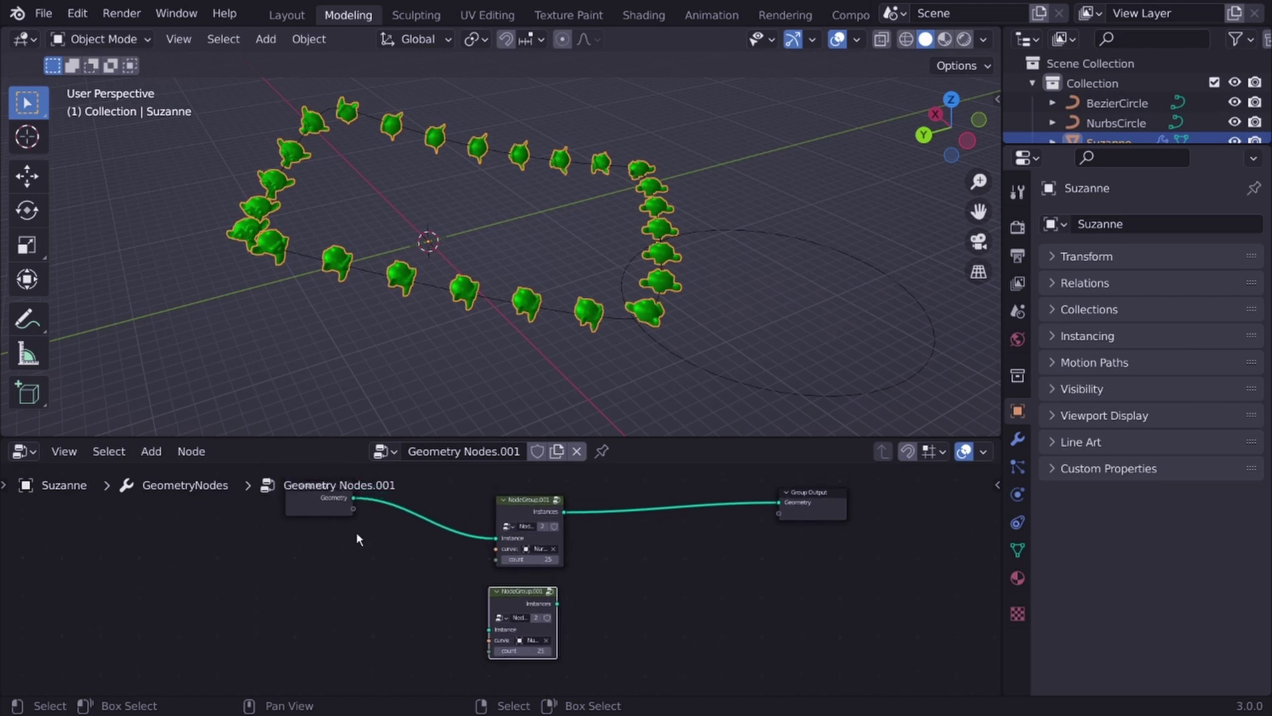
{"action": "left_click_drag", "start_coordinate": [356, 503], "coordinate": [499, 629]}
Add a Join Geometry node combining both node groups' outputs
{"action": "key", "text": "shift+a"}
{"action": "left_click", "coordinate": [627, 308]}
{"action": "type", "text": "jo"}
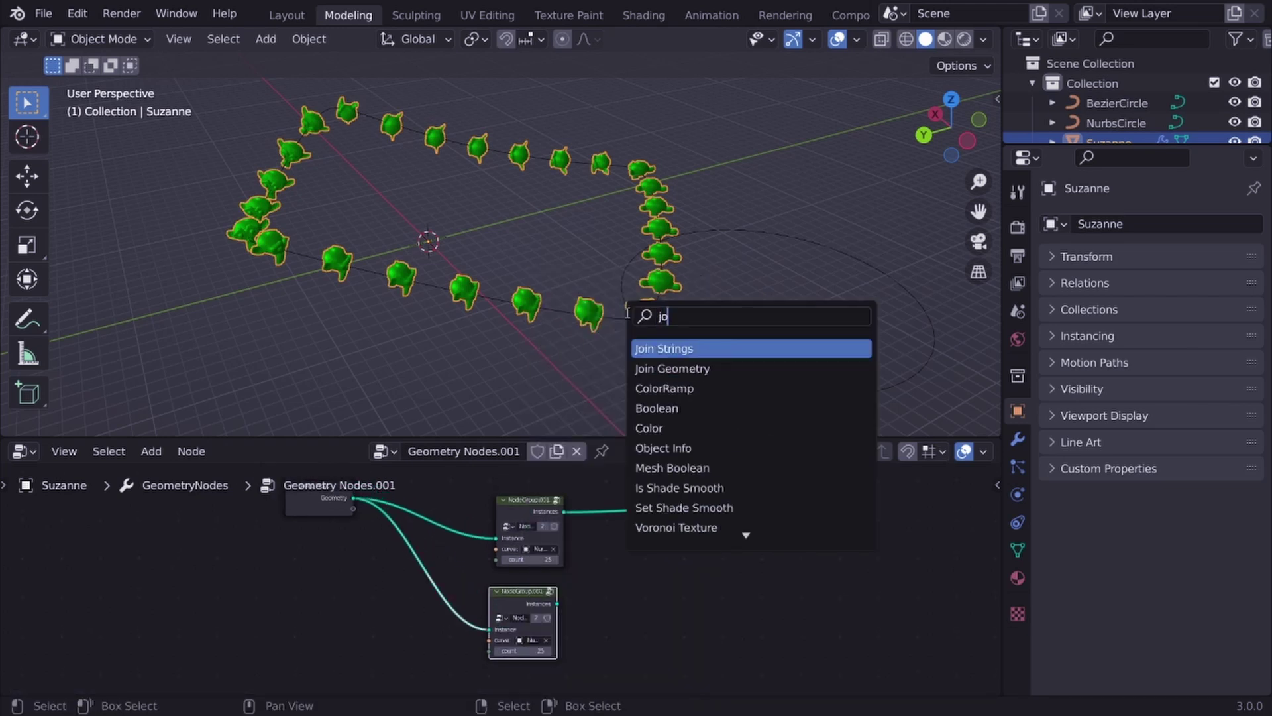
{"action": "type", "text": "in"}
{"action": "left_click", "coordinate": [672, 369]}
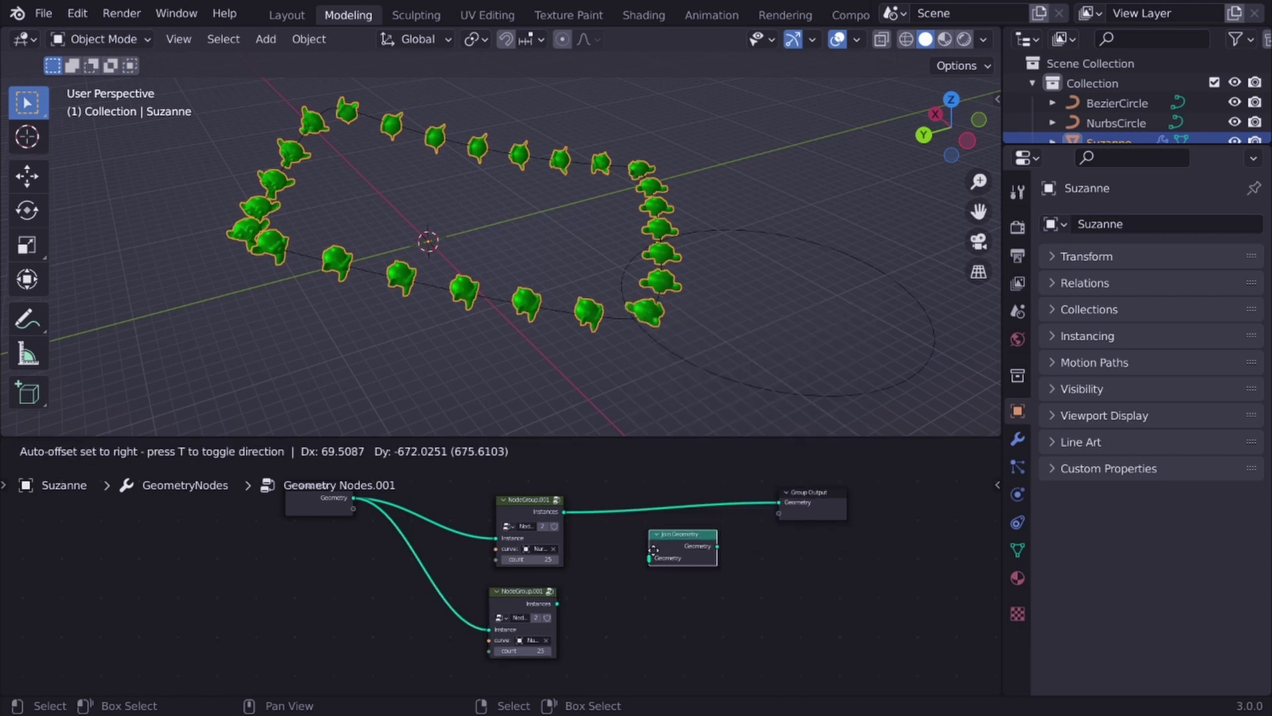
{"action": "left_click", "coordinate": [672, 551]}
{"action": "left_click_drag", "start_coordinate": [563, 512], "coordinate": [671, 575]}
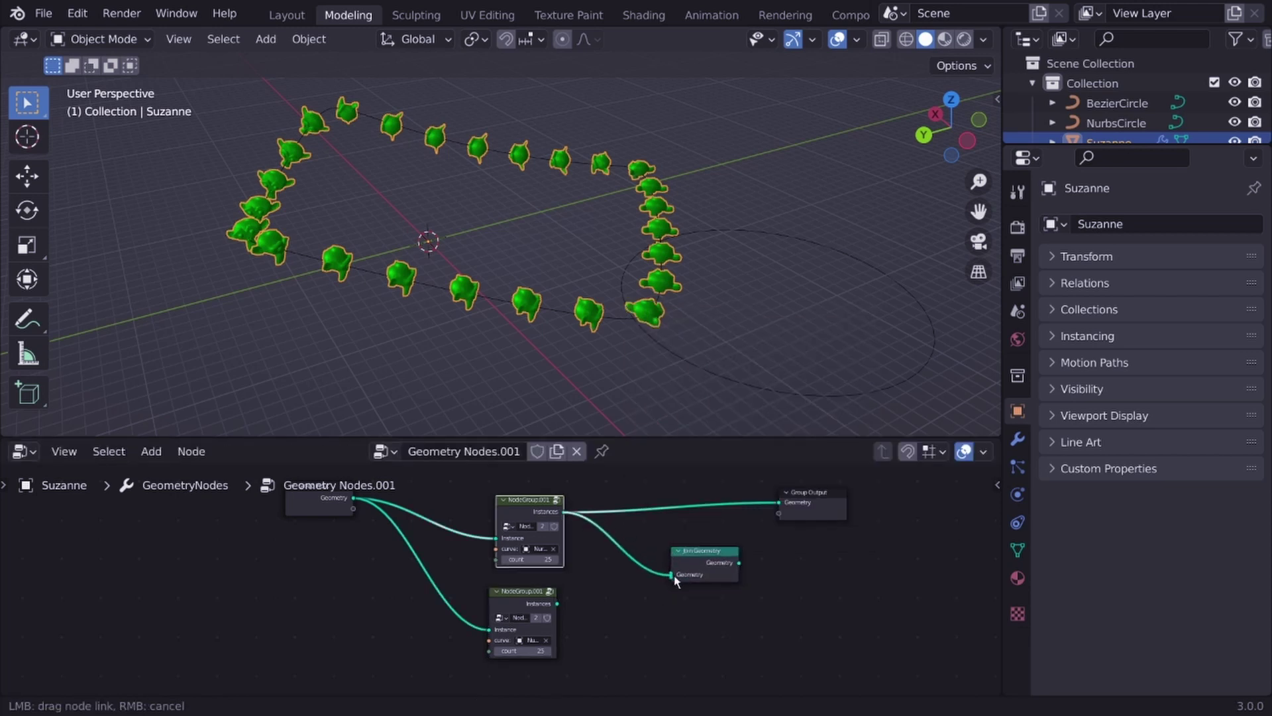
{"action": "mouse_move", "coordinate": [558, 604]}
{"action": "left_mouse_down"}
{"action": "mouse_move", "coordinate": [672, 575]}
{"action": "mouse_move", "coordinate": [773, 523]}
{"action": "mouse_move", "coordinate": [777, 534]}
{"action": "mouse_move", "coordinate": [779, 503]}
{"action": "mouse_move", "coordinate": [820, 564]}
{"action": "left_mouse_up"}
Set the copied group's curve to BezierCircle
{"action": "scroll", "coordinate": [642, 625], "scroll_direction": "up", "scroll_amount": 1}
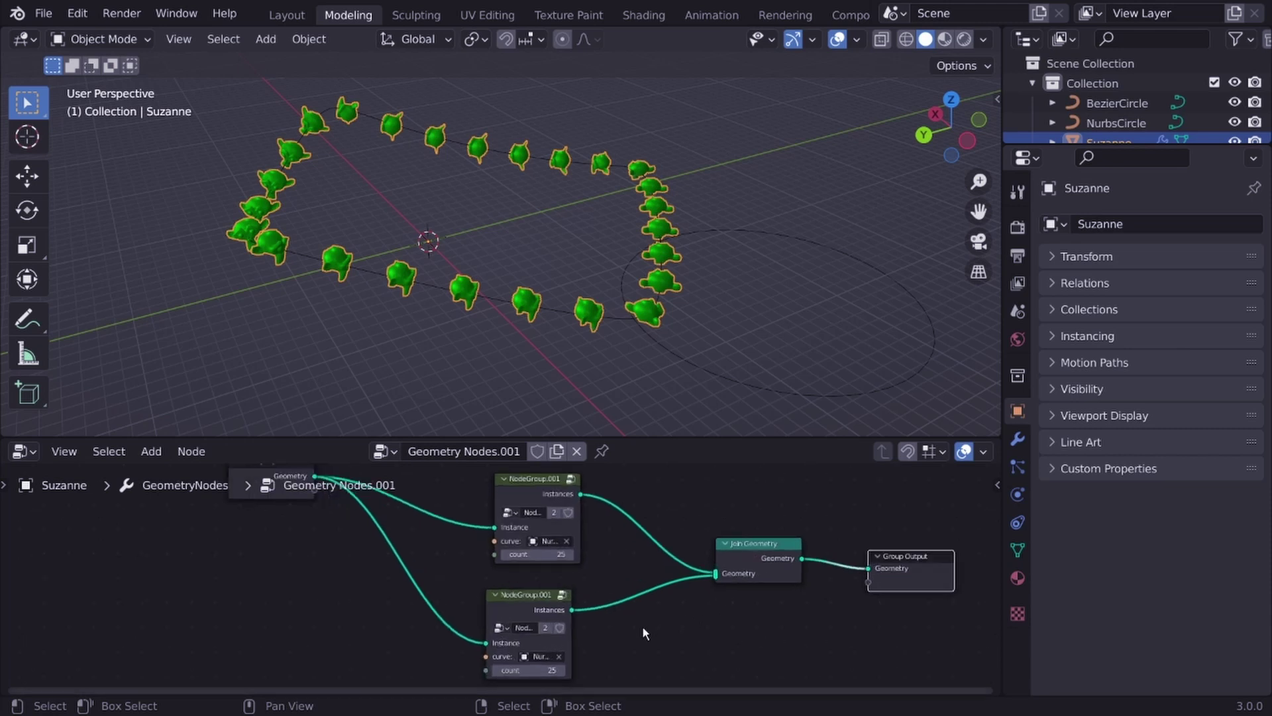
{"action": "middle_click_drag", "start_coordinate": [643, 632], "coordinate": [656, 589]}
{"action": "left_click", "coordinate": [556, 613]}
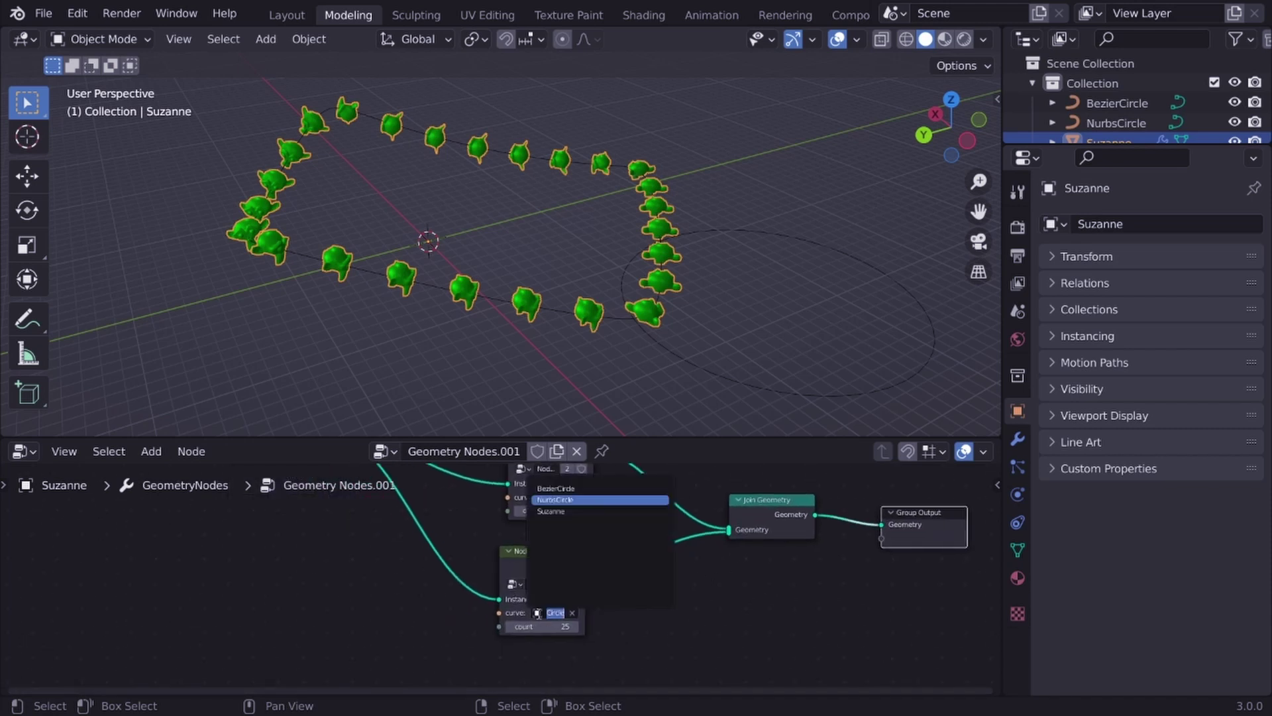
{"action": "left_click", "coordinate": [567, 494]}
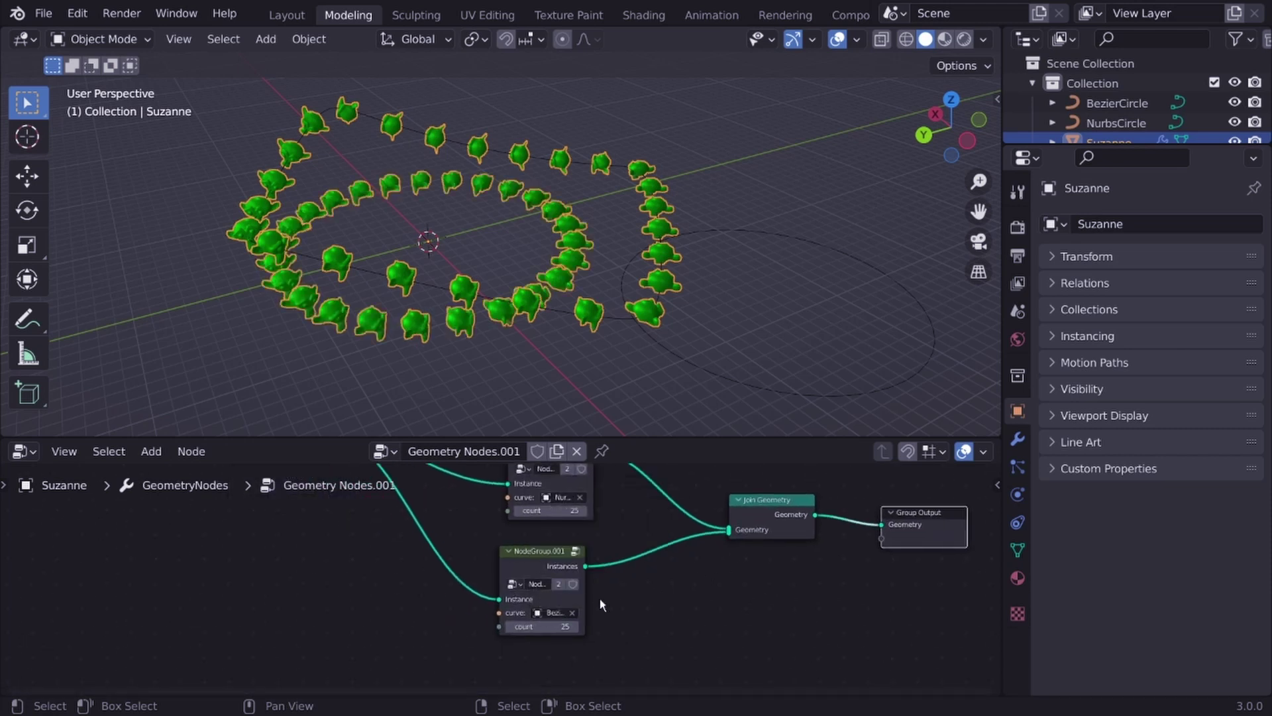
{"action": "scroll", "coordinate": [602, 604], "scroll_direction": "down", "scroll_amount": 2}
{"action": "scroll", "coordinate": [619, 588], "scroll_direction": "down", "scroll_amount": 1}
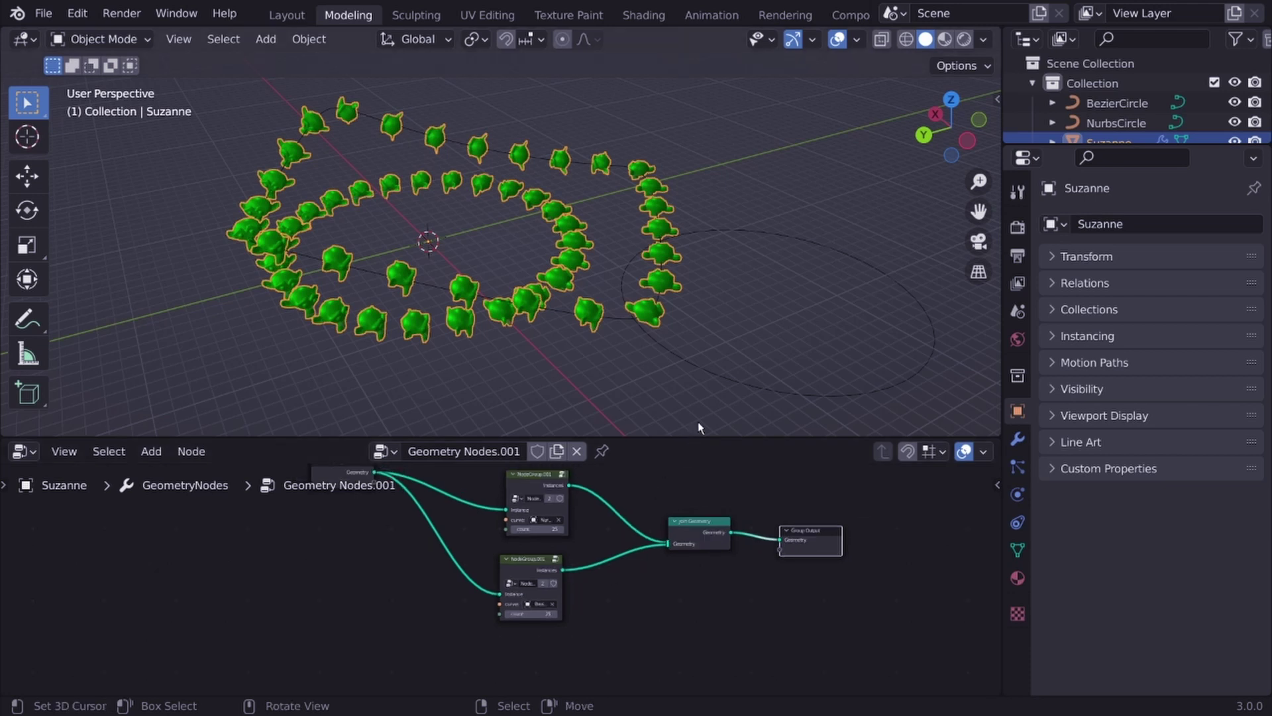
Set BezierCircle's origin to the 3D cursor via F3 'set orig' search, then reselect Suzanne
{"action": "left_click", "coordinate": [723, 380]}
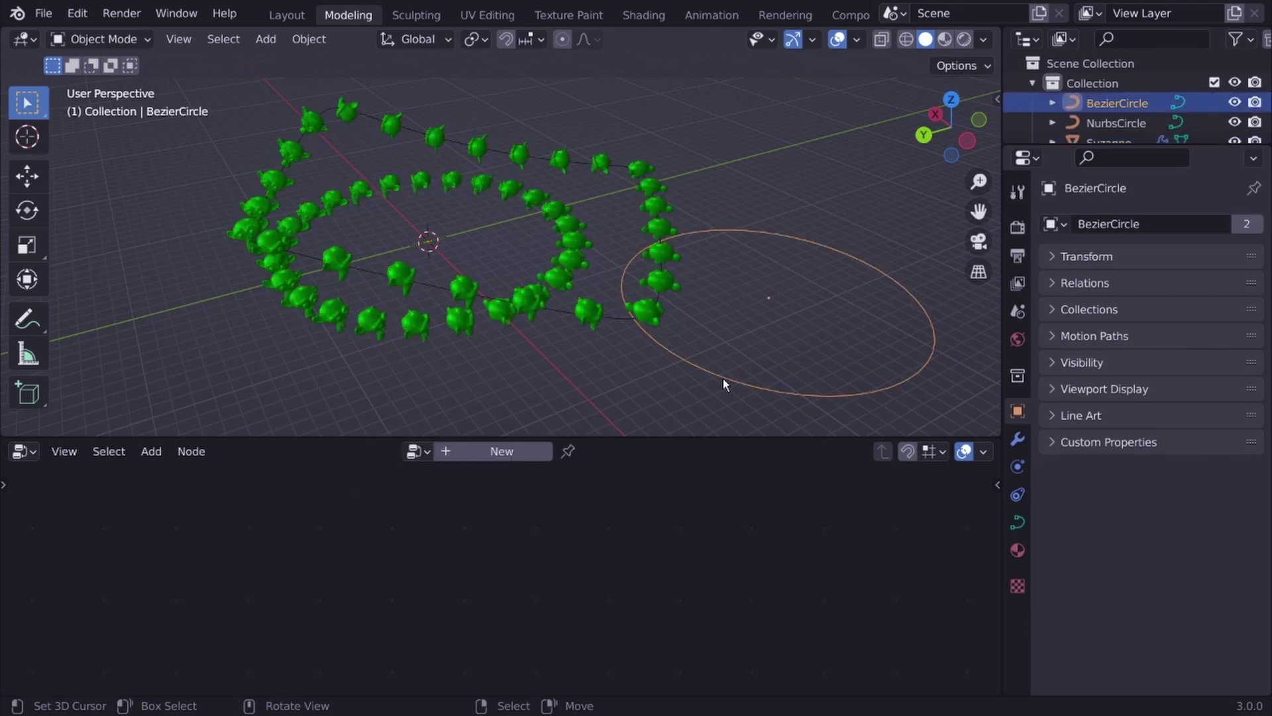
{"action": "key", "text": "F3"}
{"action": "type", "text": "set or"}
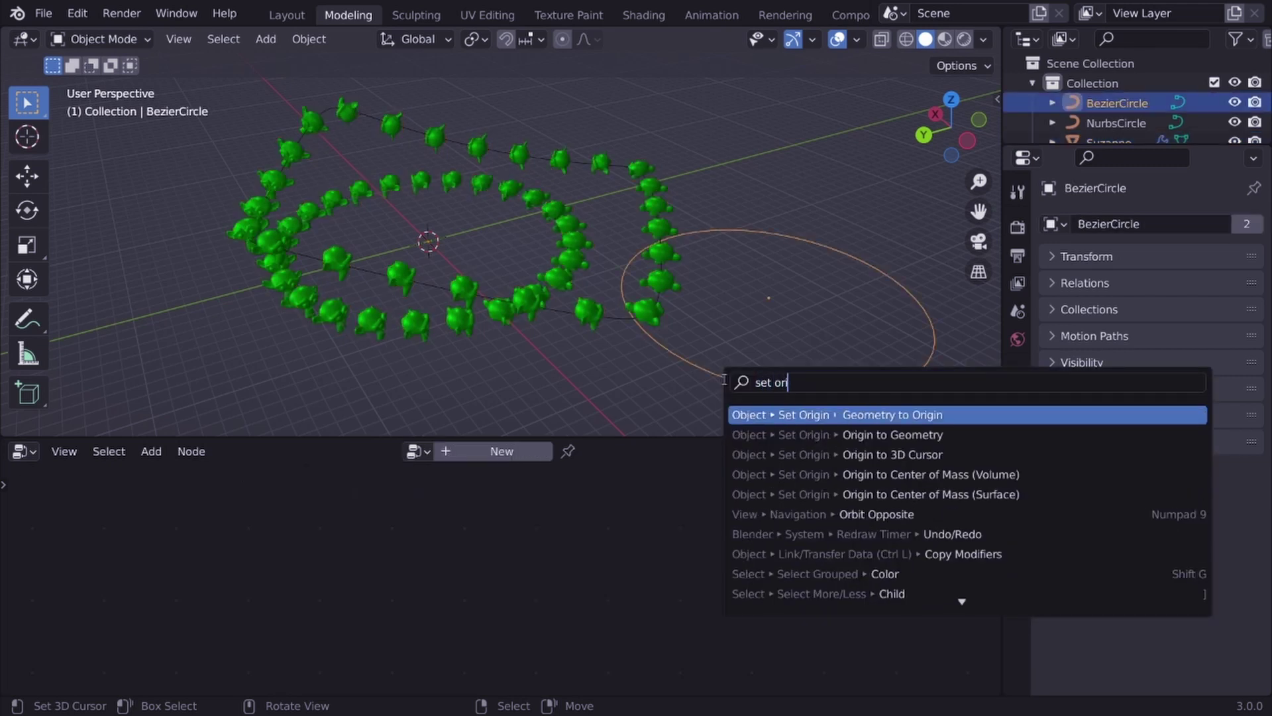
{"action": "type", "text": "ig"}
{"action": "key", "text": "Down"}
{"action": "key", "text": "Down"}
{"action": "key", "text": "Return"}
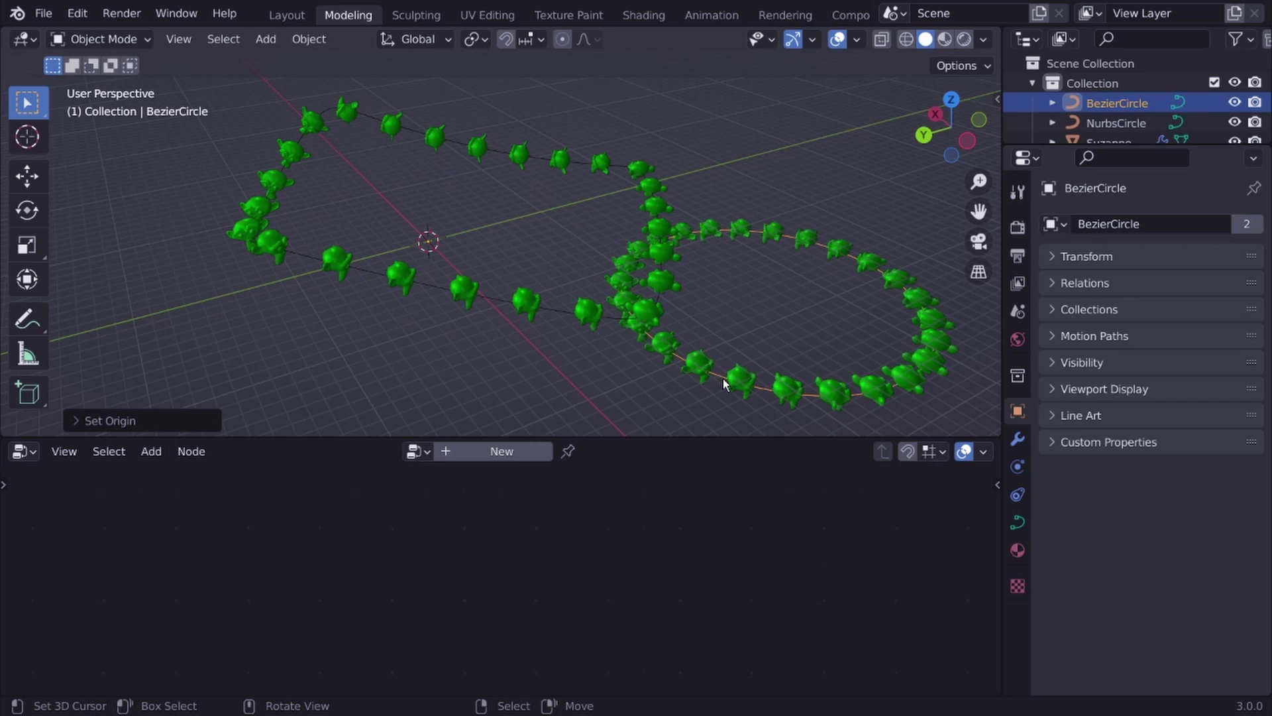
{"action": "key", "text": "Tab"}
{"action": "key", "text": "Tab"}
{"action": "left_click", "coordinate": [586, 308]}
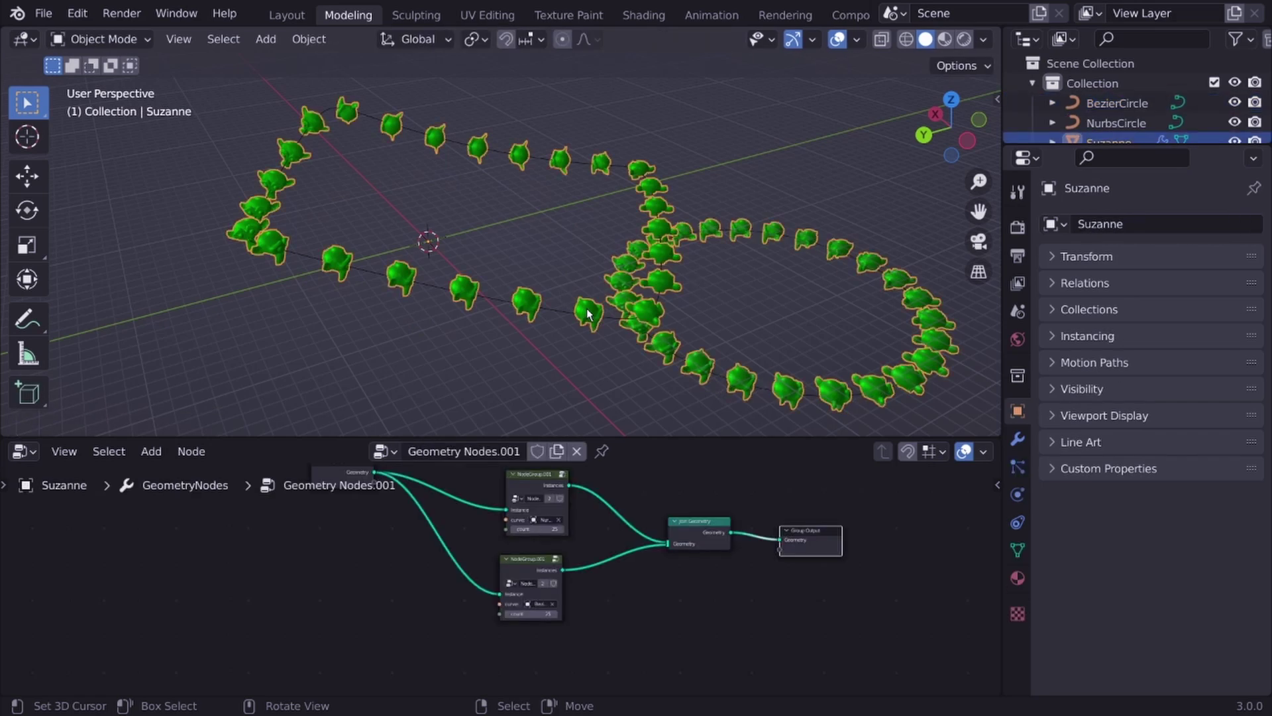
{"action": "left_click", "coordinate": [597, 606]}
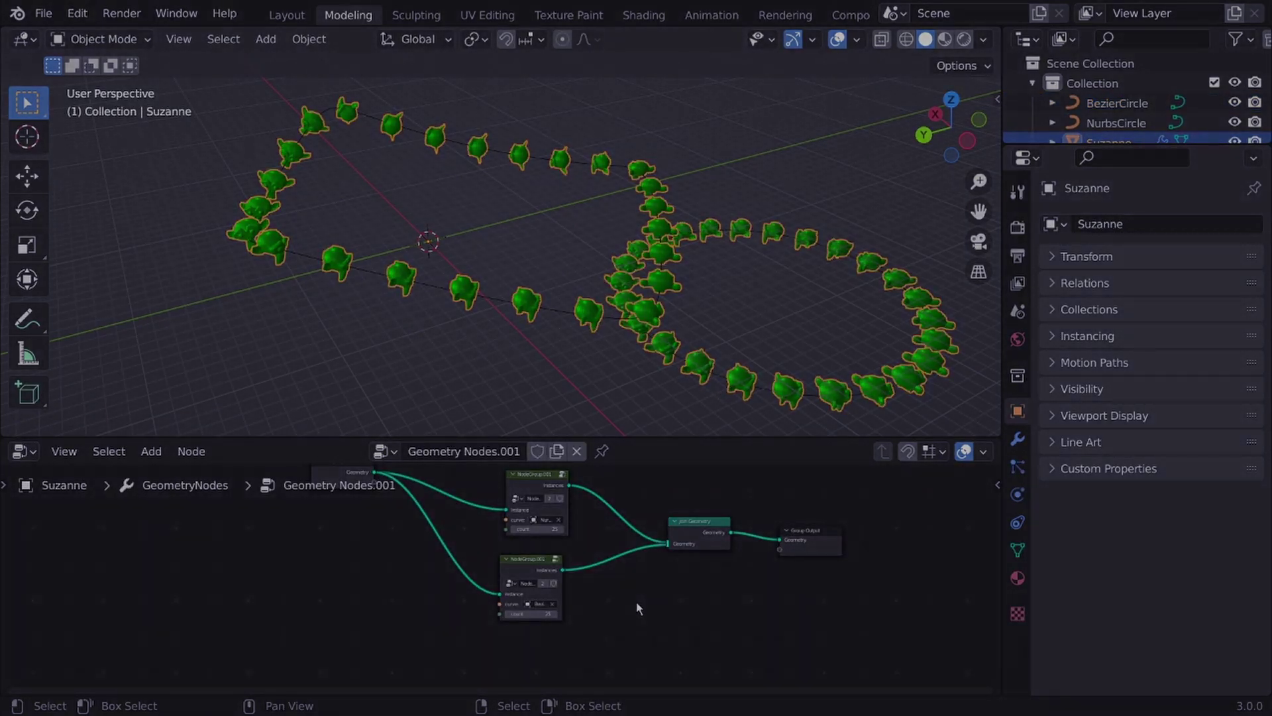